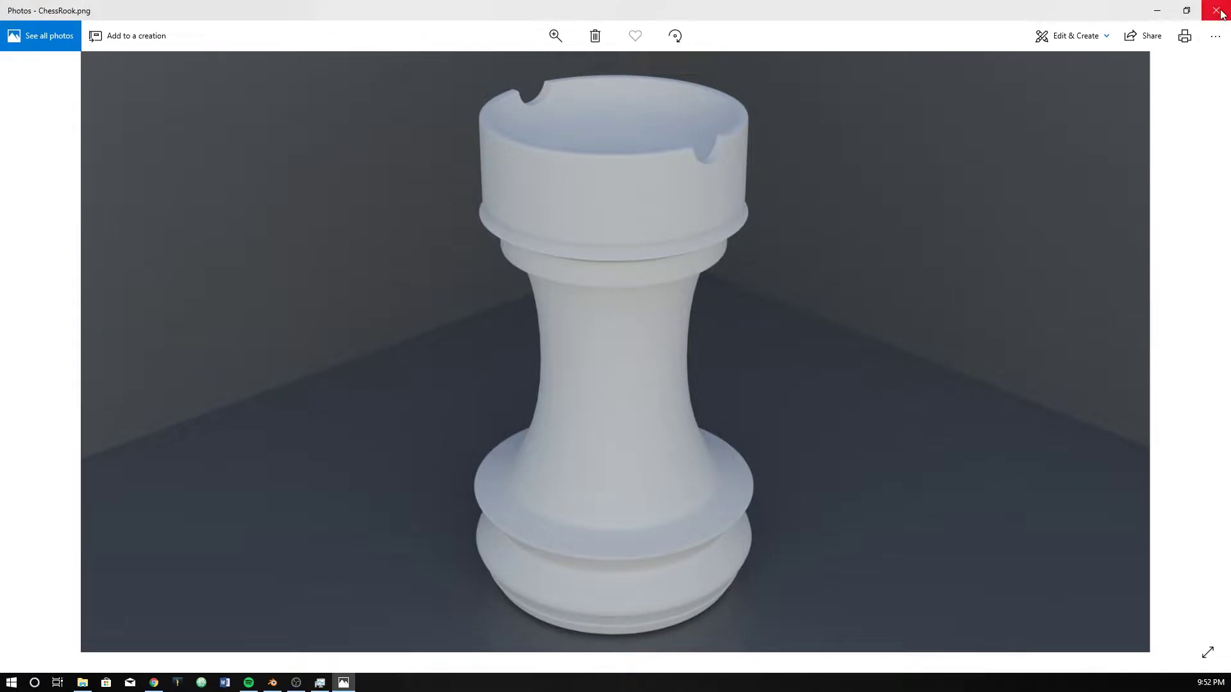
Close the ChessRook.png picture and save the finished Rook.blend file.
click(1217, 11)
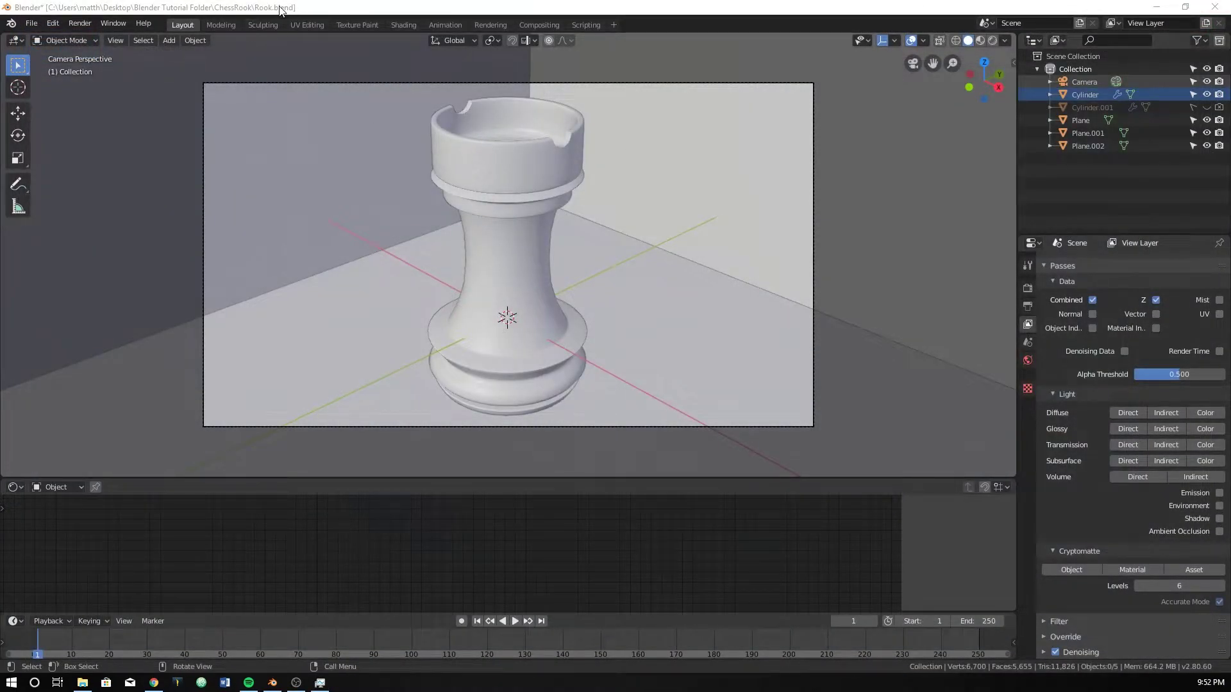
key(ctrl+s)
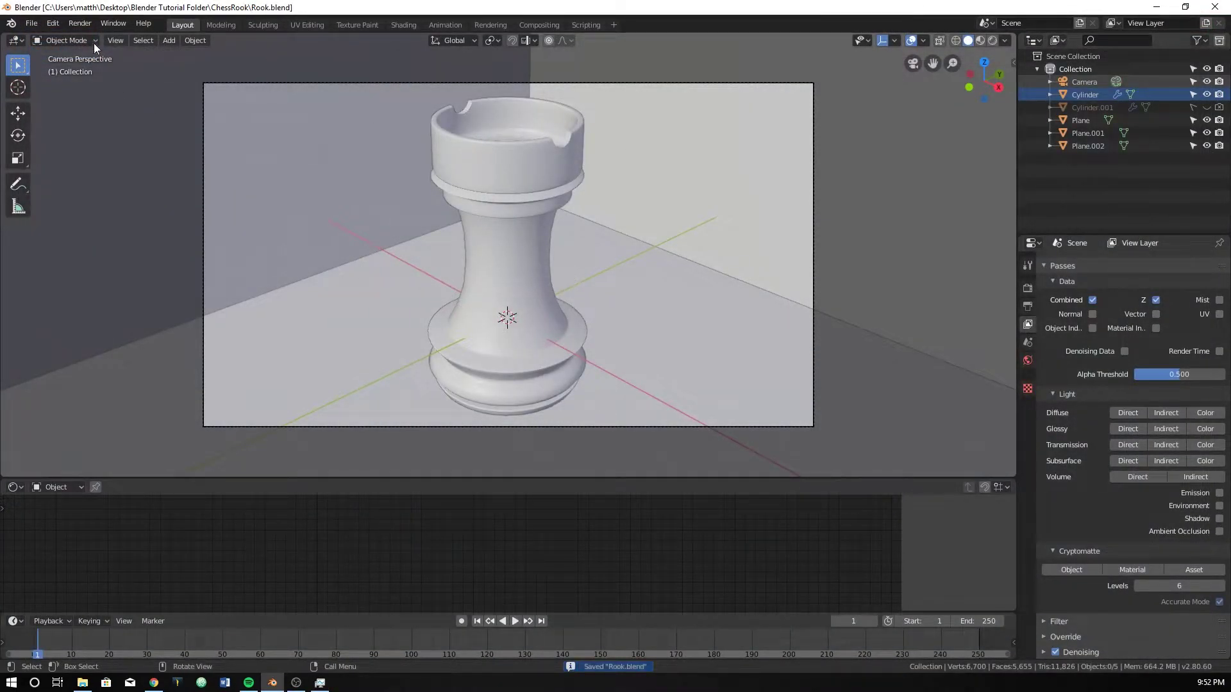
Create a new default scene and delete its cube in front view.
click(31, 23)
mouse_move(96, 38)
click(242, 40)
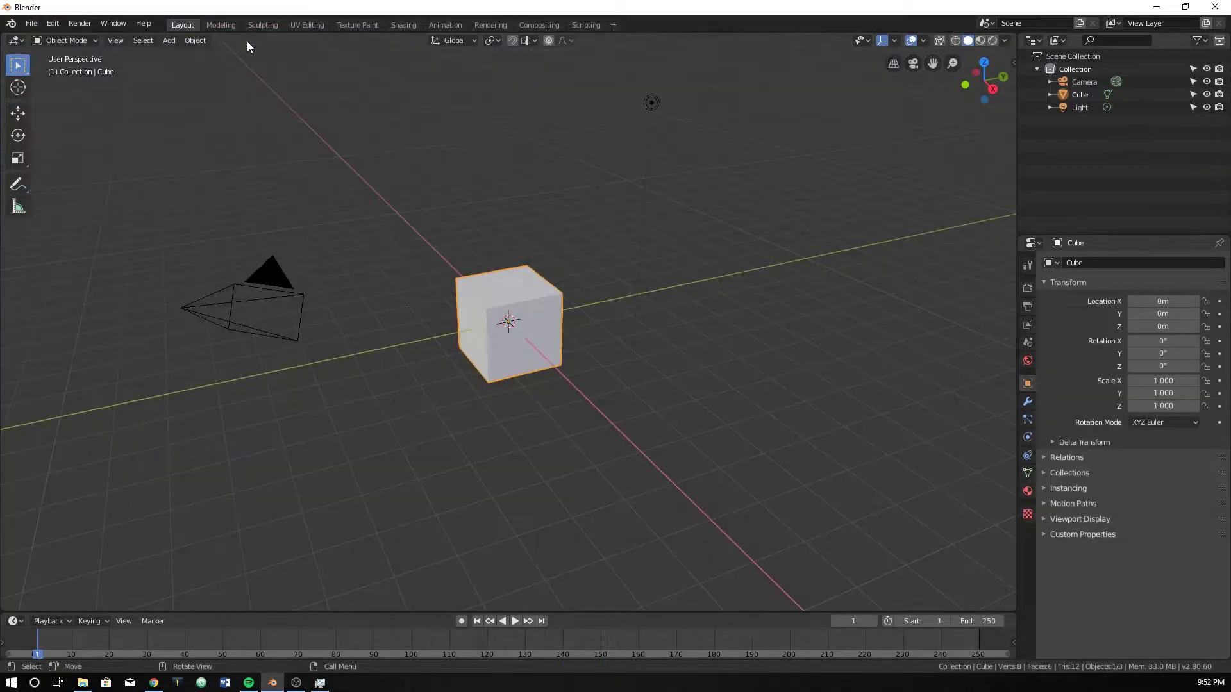
key(KP_1)
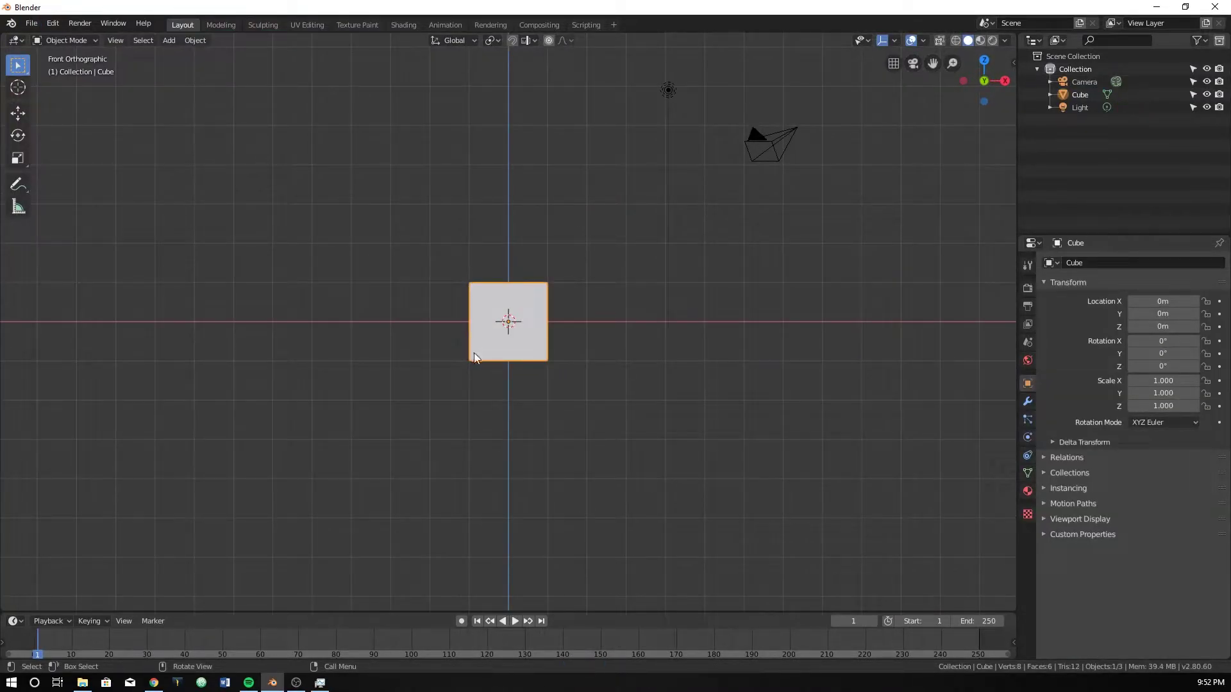
key(x)
click(474, 352)
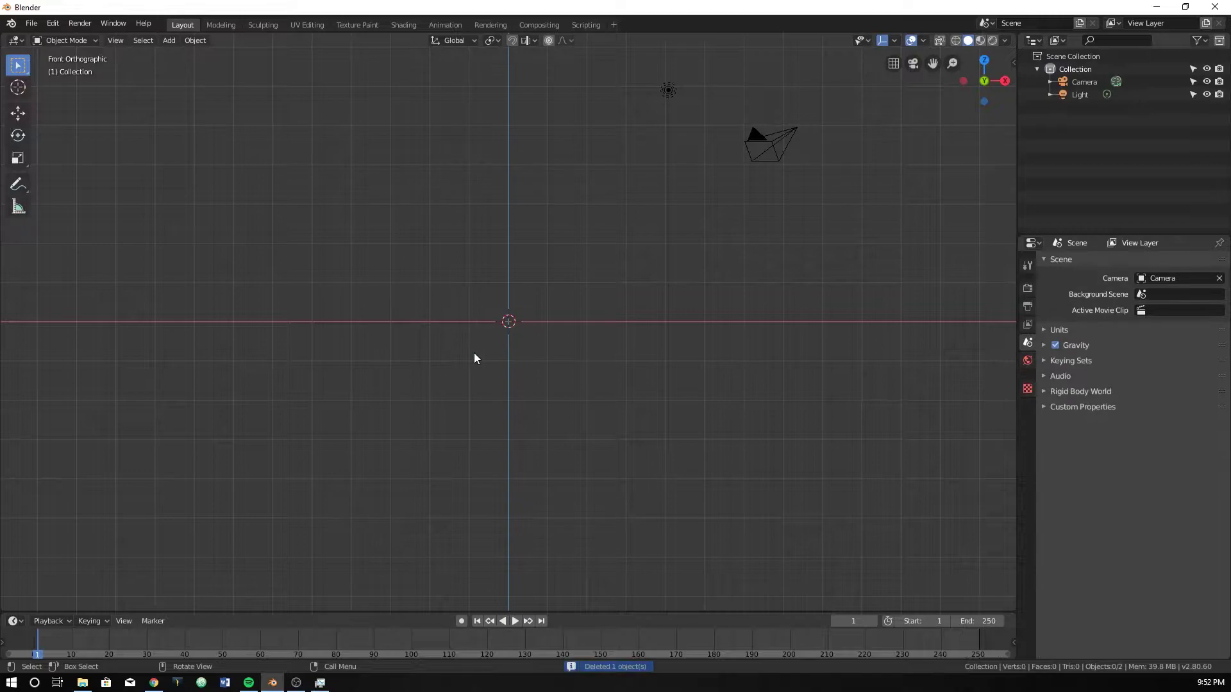
Switch to Photos and move the ChessRook.png reference window off this screen.
key(shift+a)
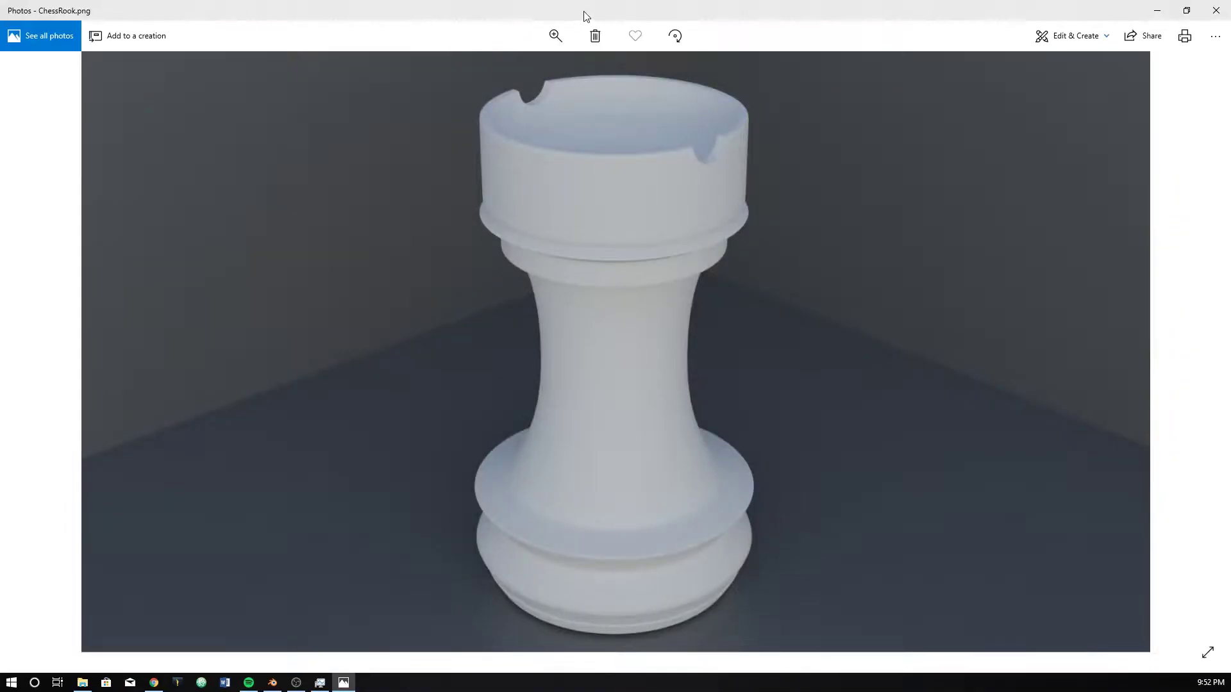
drag(580, 15, 0, 128)
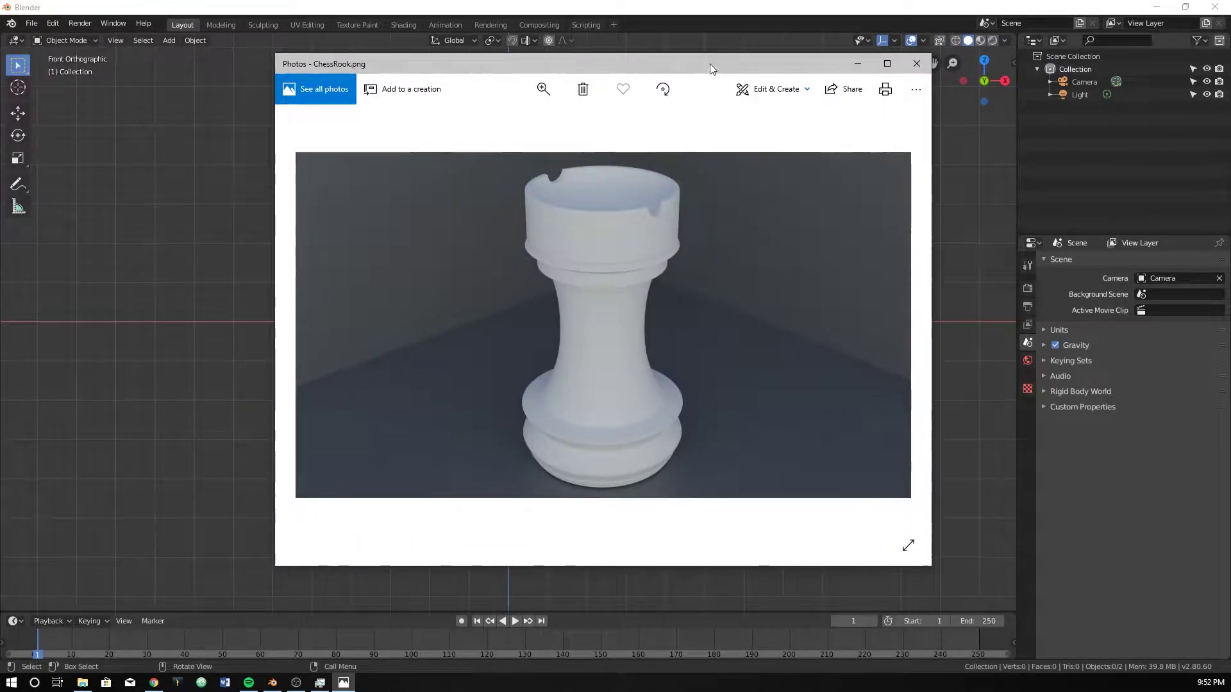
drag(710, 64, 1230, 64)
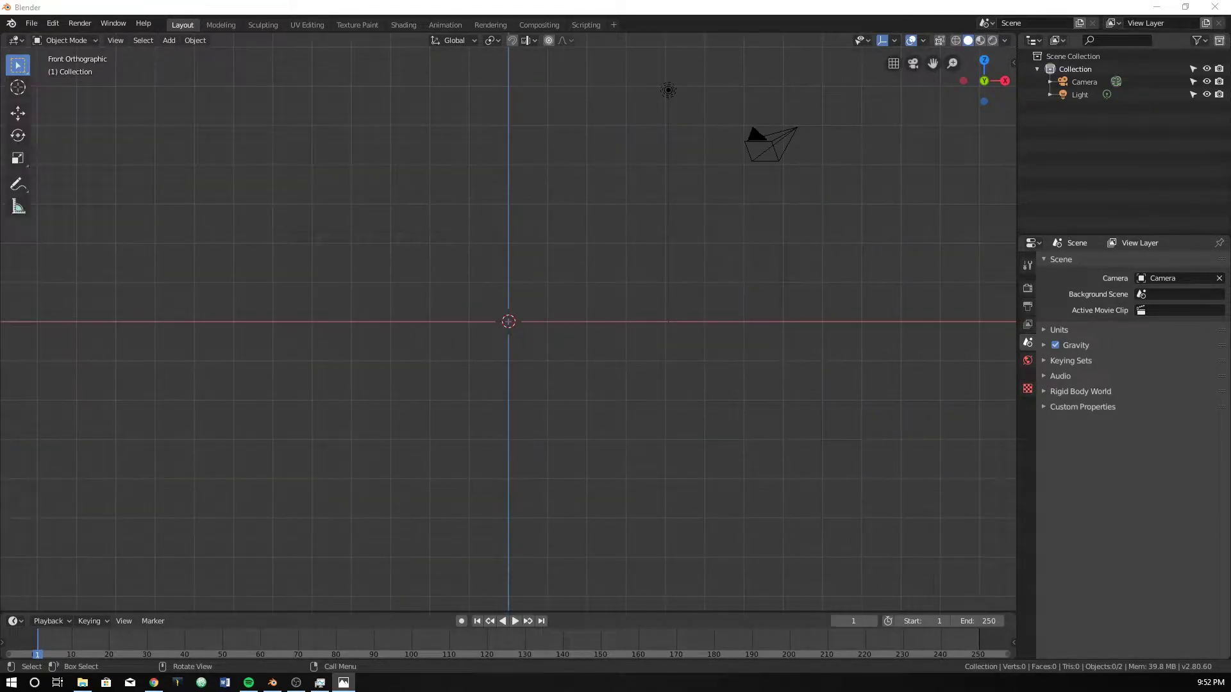
Switch back to Blender, add a cylinder mesh at the world origin and compare it with the ChessRook.png reference.
key(shift+a)
mouse_move(552, 237)
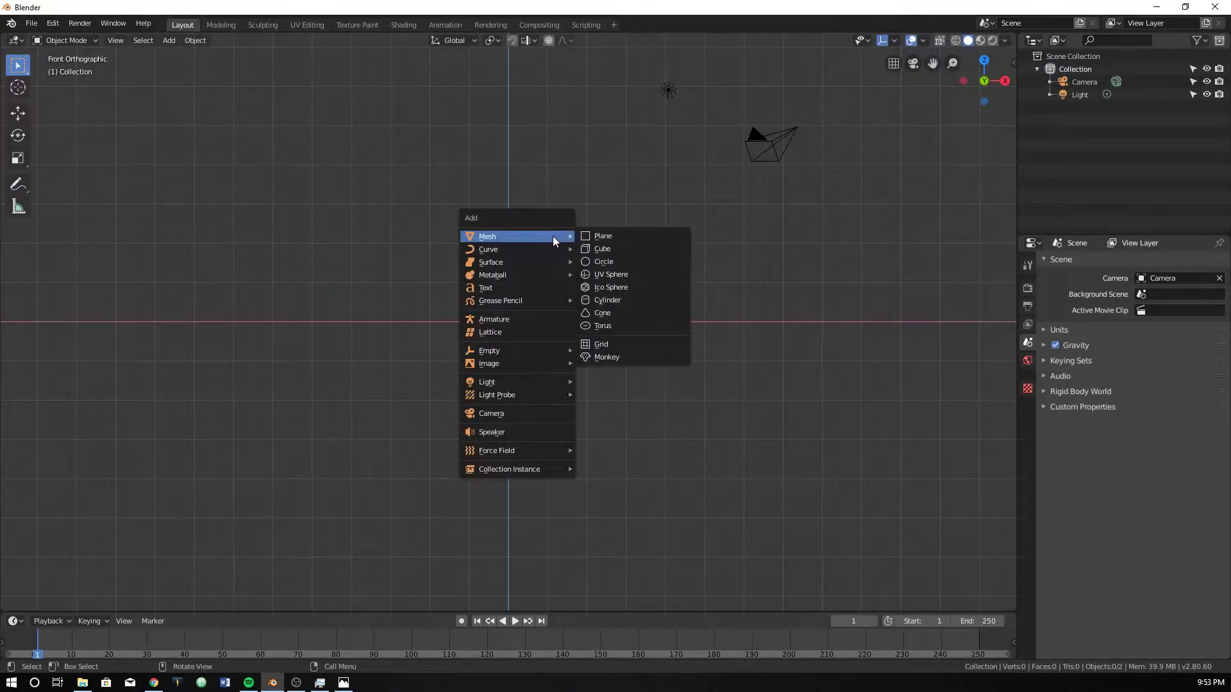
click(609, 301)
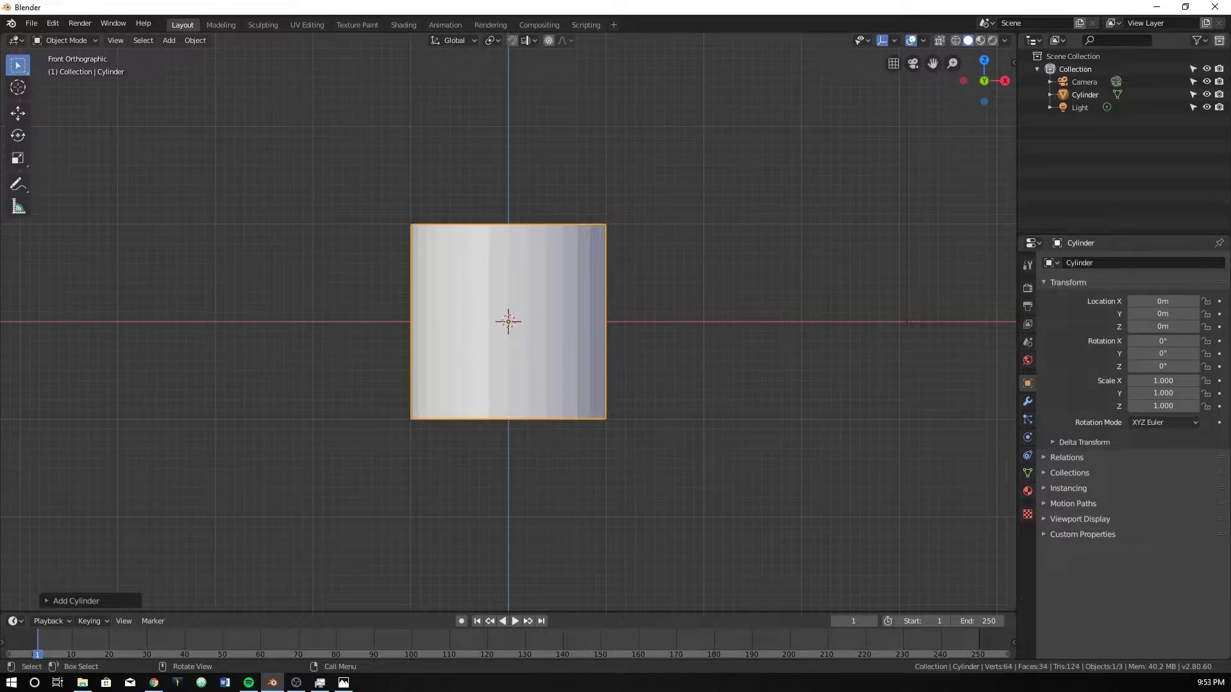
key(alt+Tab)
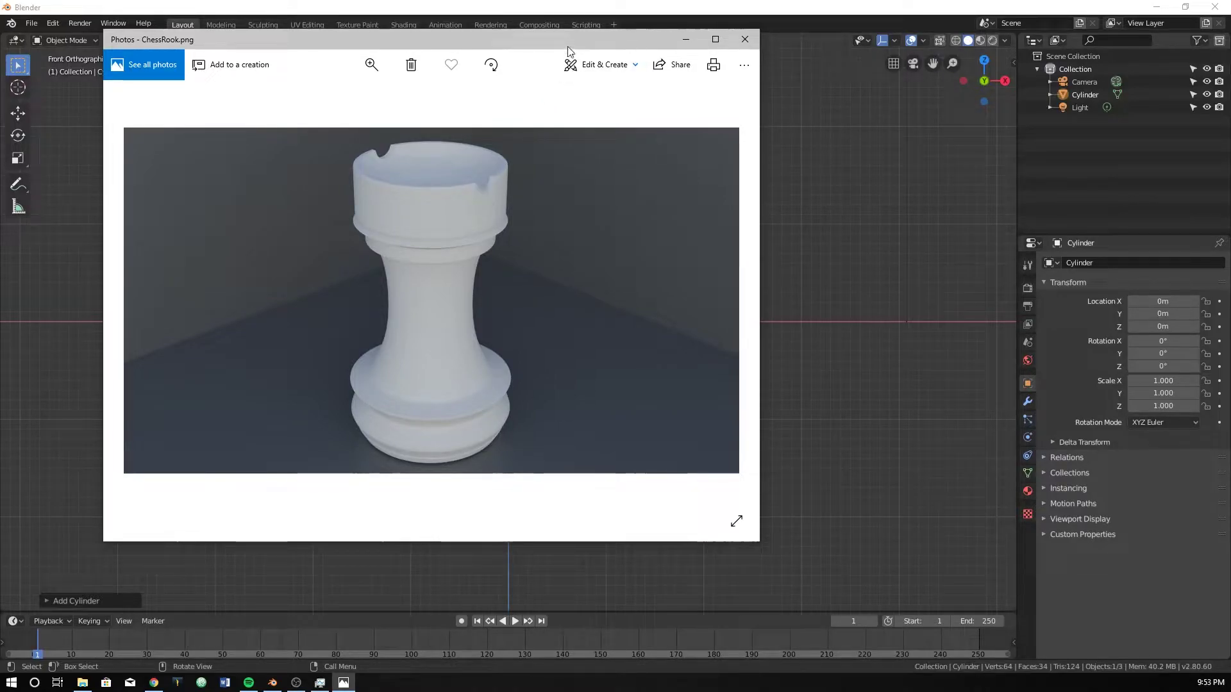
key(alt+Tab)
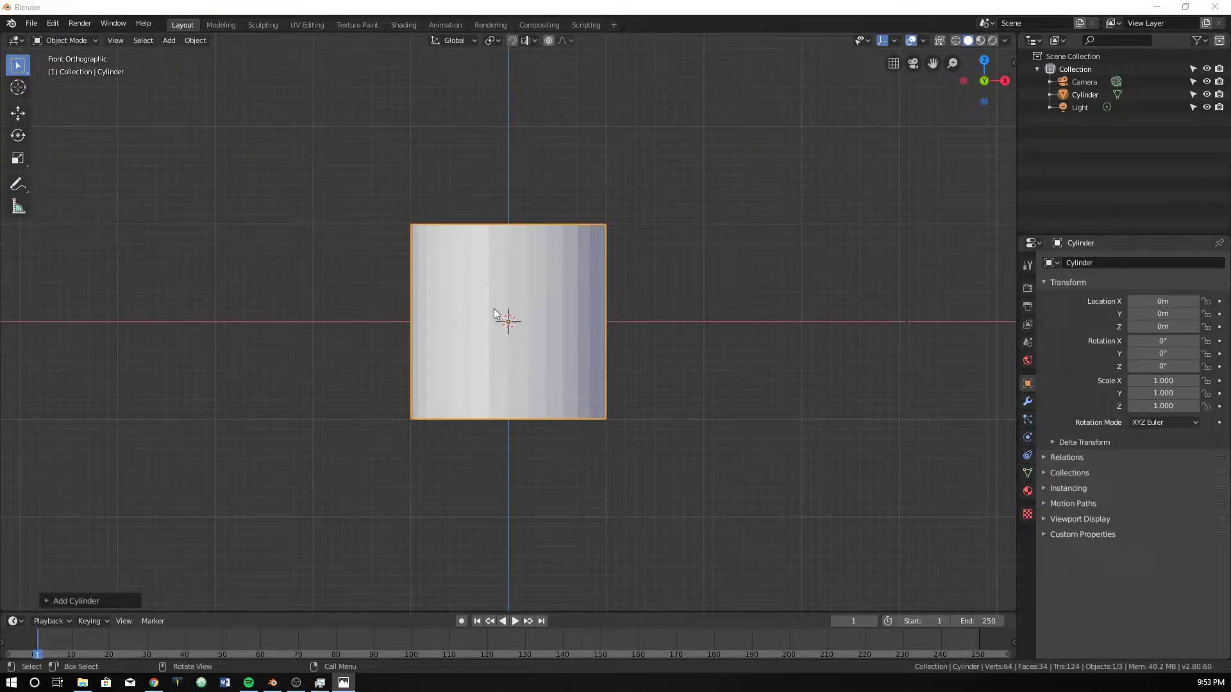
click(447, 264)
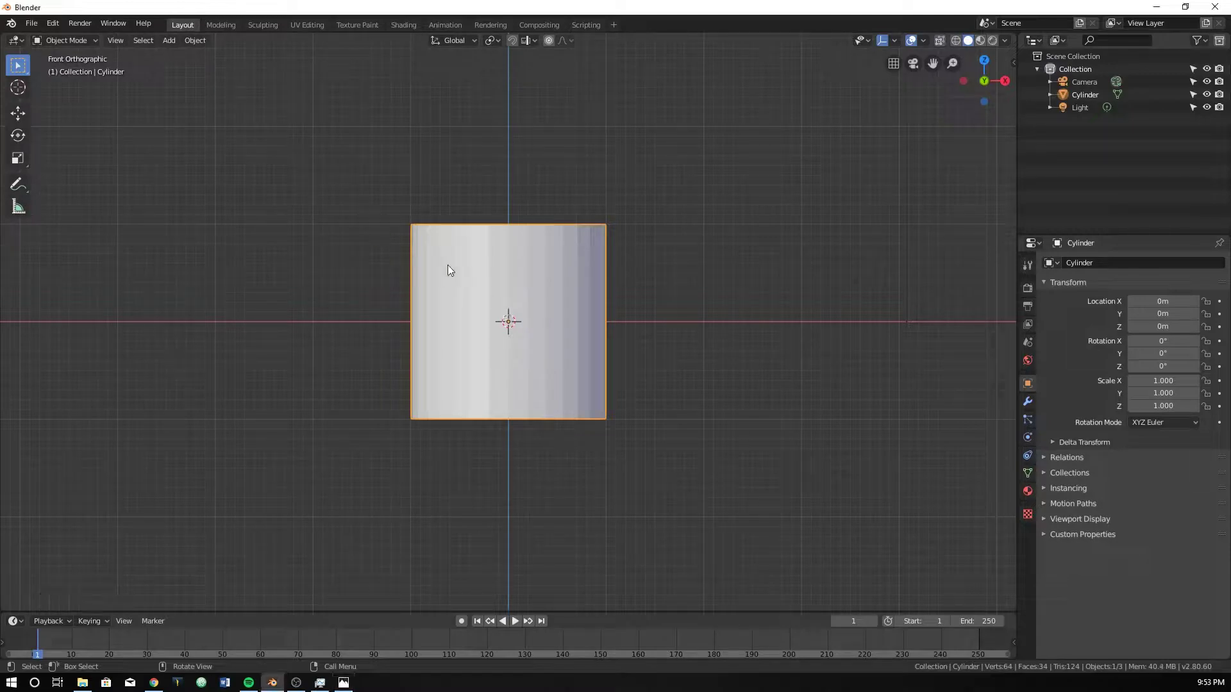
Enter Edit Mode with wireframe shading and lower the cylinder's top vertices along Z to form a thin disc.
key(Tab)
drag(356, 186, 712, 275)
key(g)
key(z)
right_click(707, 360)
key(z)
click(564, 271)
drag(340, 165, 768, 281)
key(g)
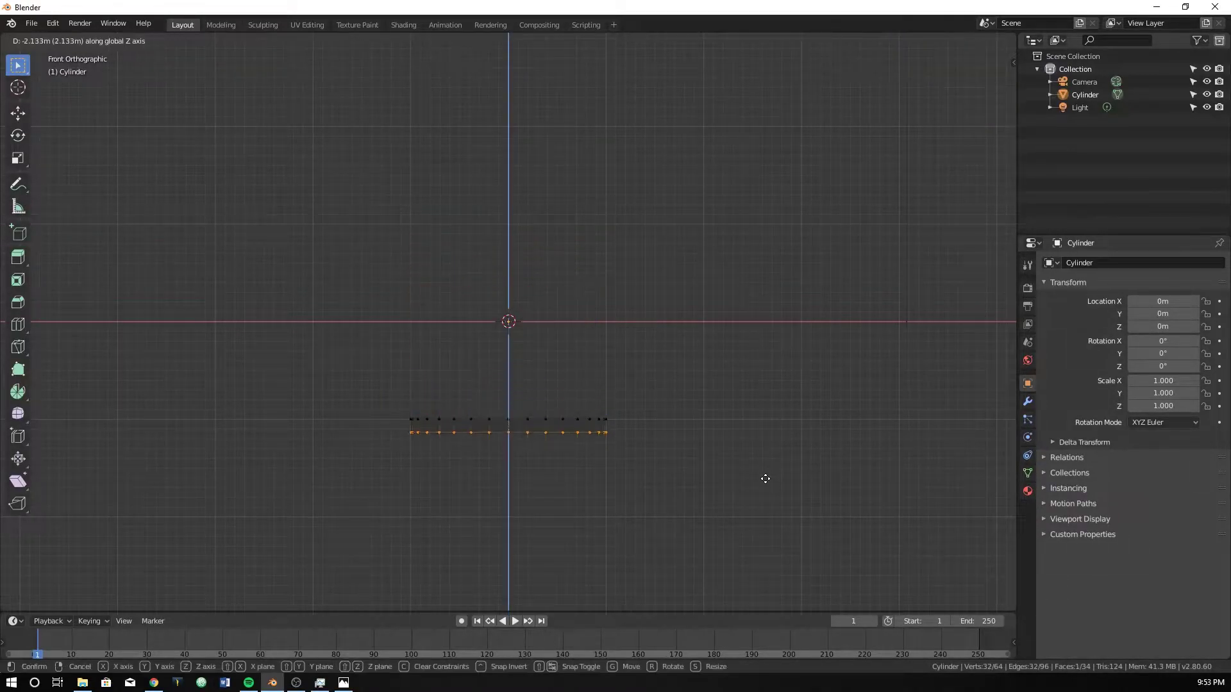
click(759, 442)
Widen the disc's top ring slightly, then extrude it in place and scale the new ring inward as a ledge.
key(s)
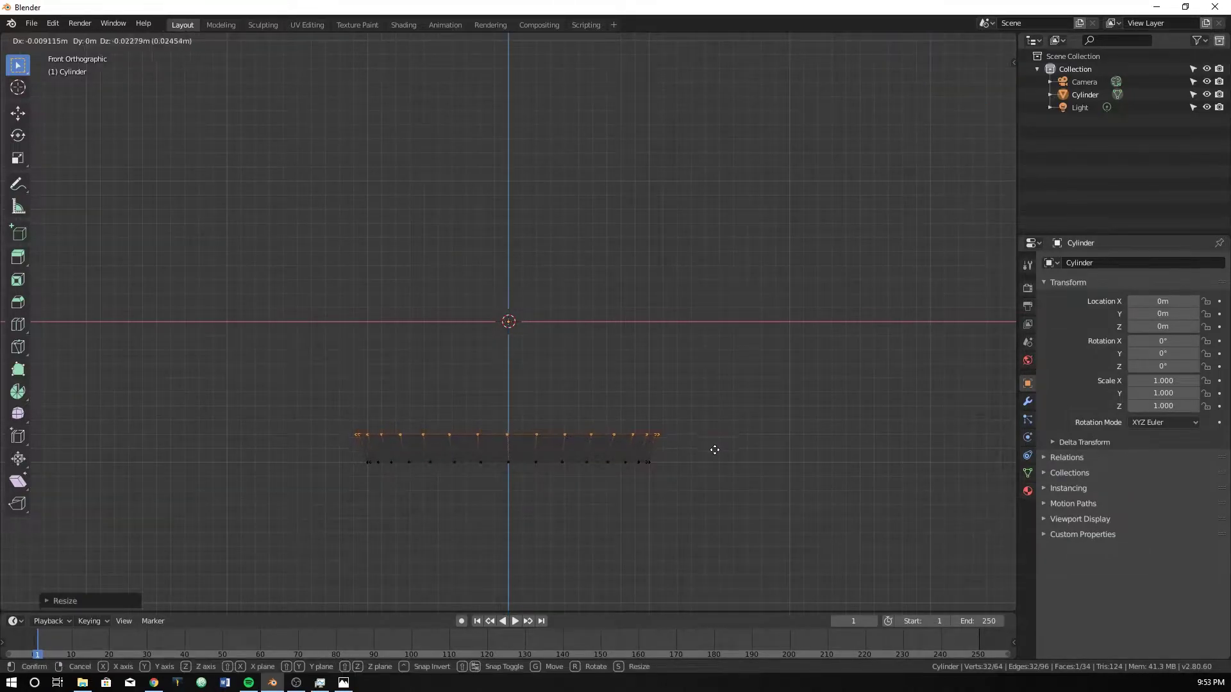
click(714, 452)
key(e)
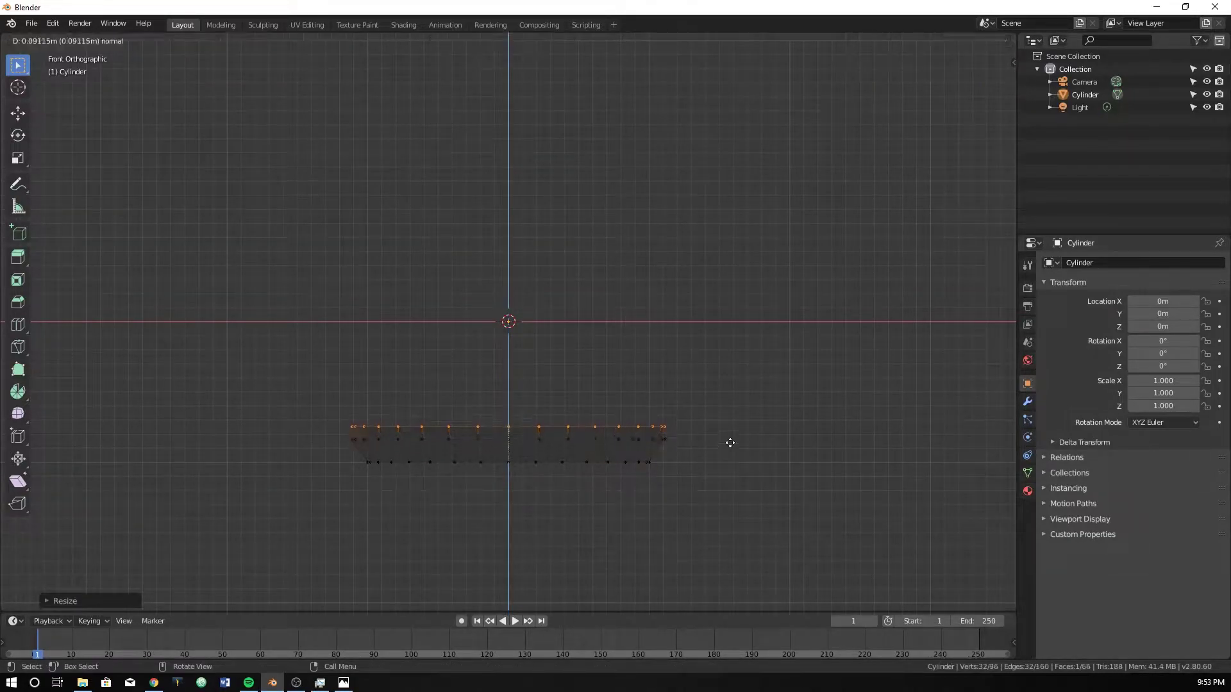
click(730, 445)
key(s)
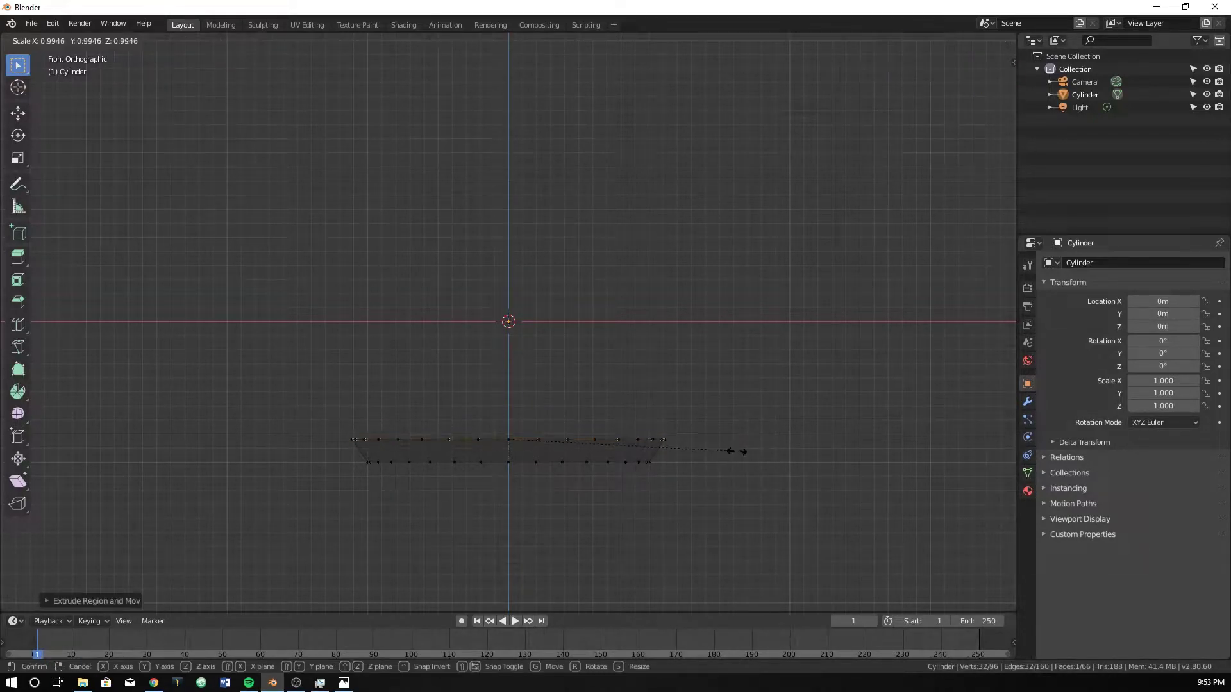
click(716, 451)
Extrude two rings above the ledge, widening the first to about the rim's width and narrowing the second to form the base bulge.
key(e)
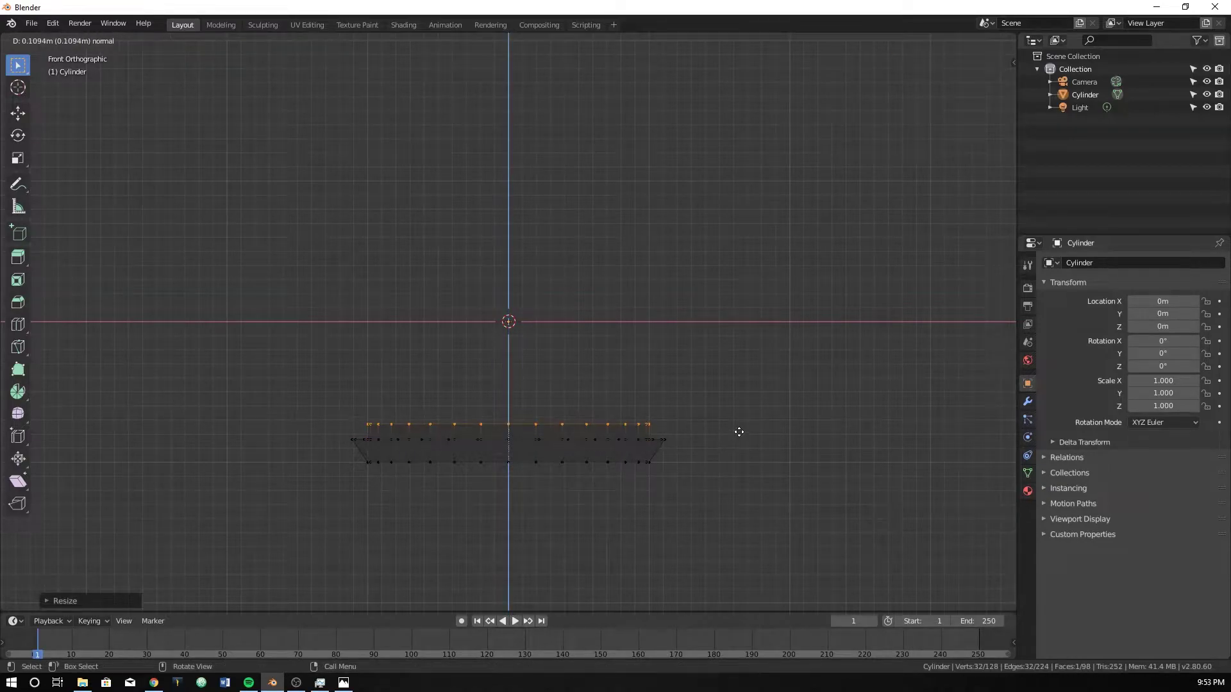
click(739, 416)
key(s)
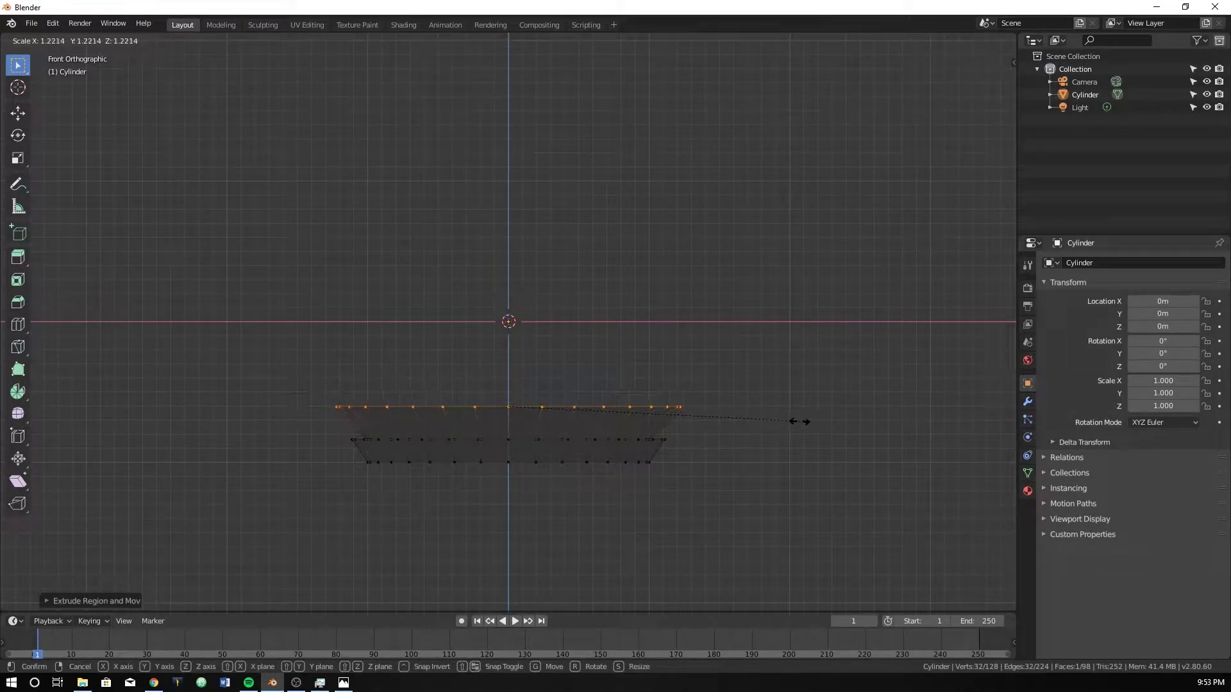
click(779, 420)
key(e)
click(775, 387)
key(s)
click(689, 388)
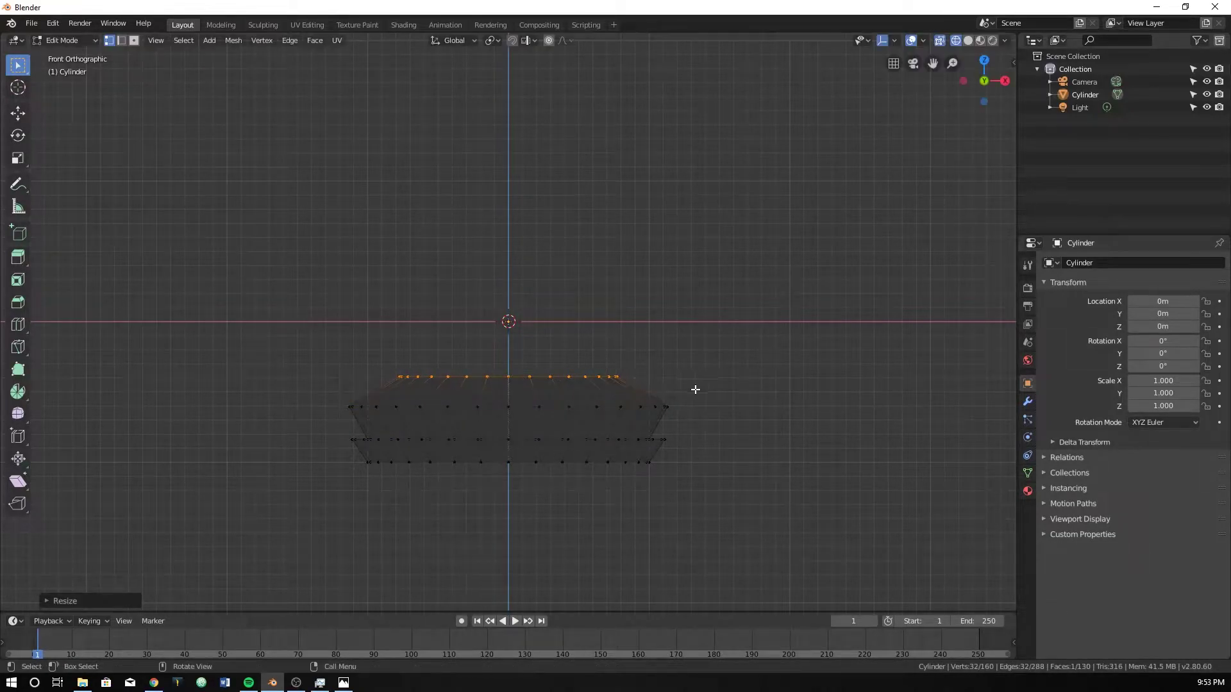
Extrude two more rings above the bulge, scaling the first outward and the second back inward to form a collar.
key(e)
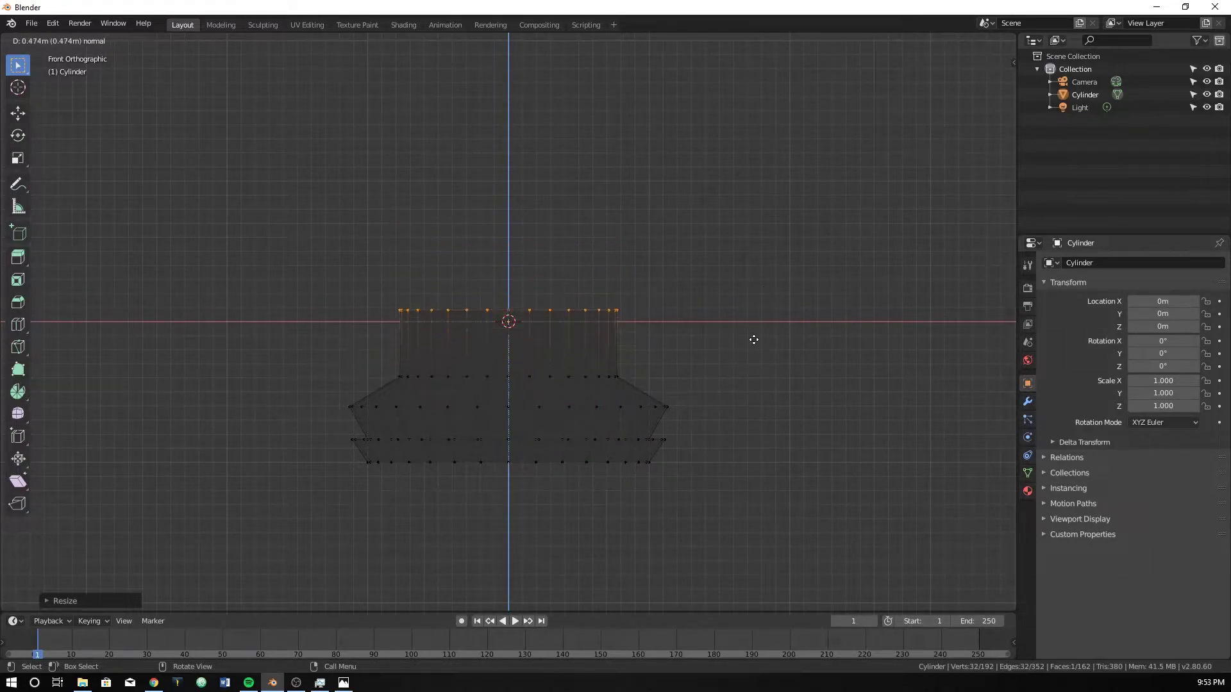
click(760, 380)
key(s)
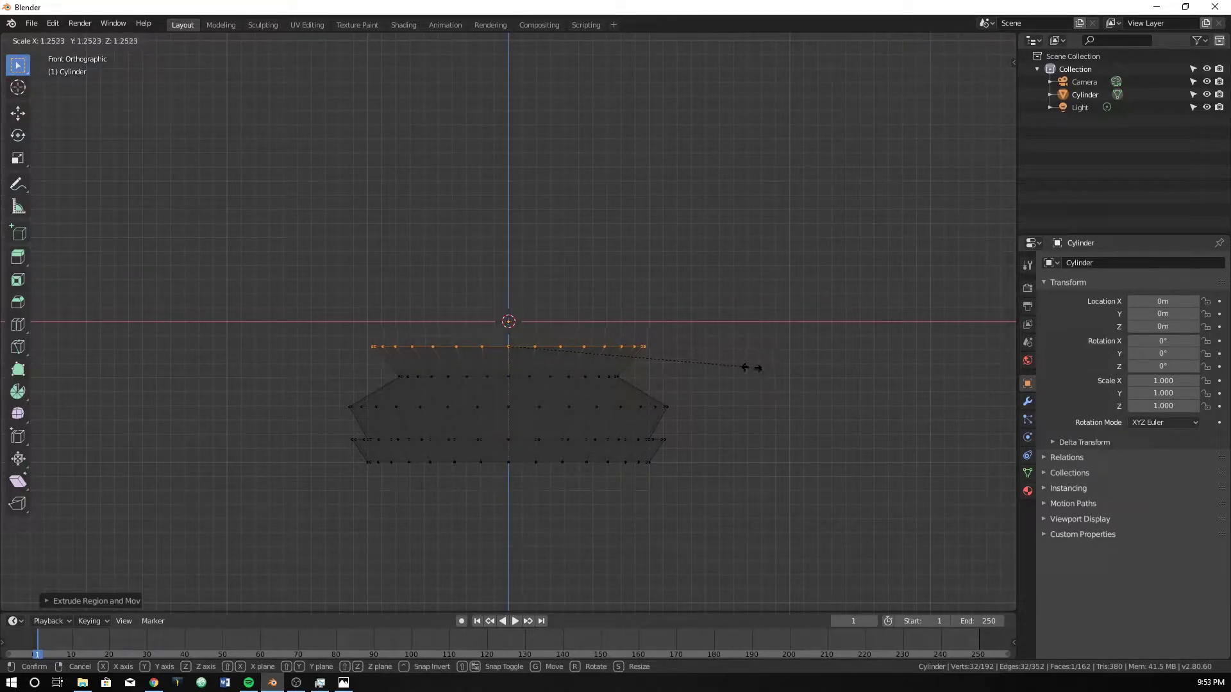
click(752, 367)
key(e)
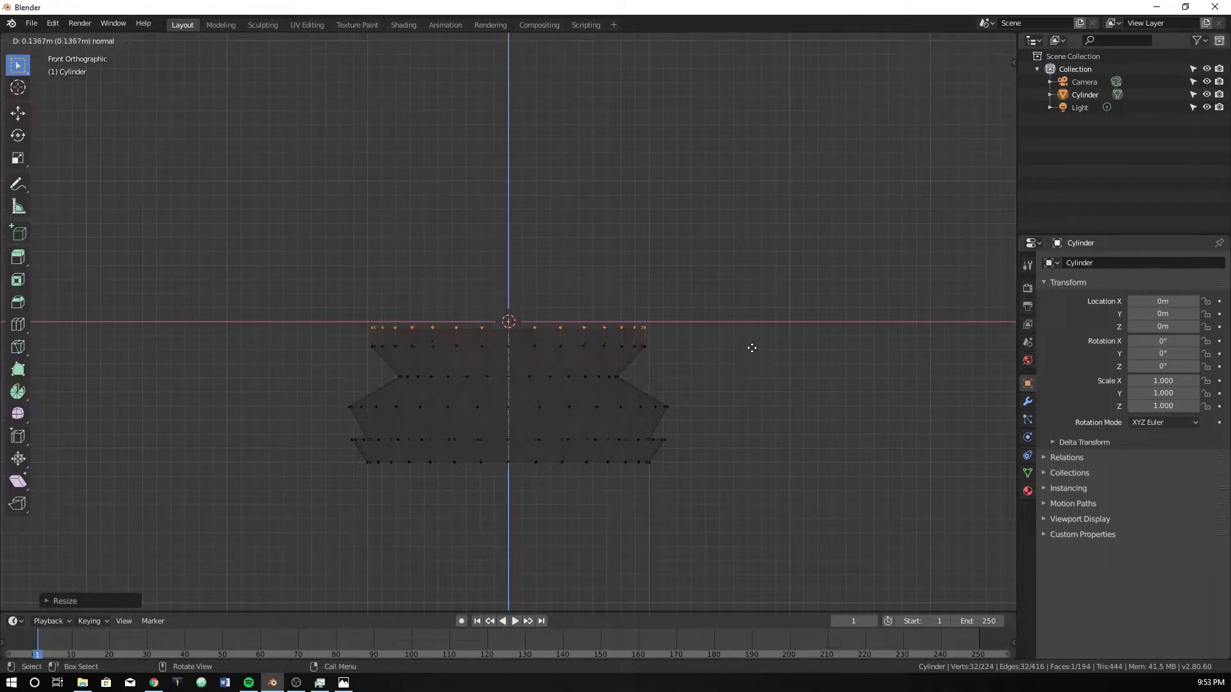
click(750, 346)
key(s)
click(702, 345)
Extrude the ring above the collar upward about 0.69 m and scale it inward to taper the lower shaft.
key(e)
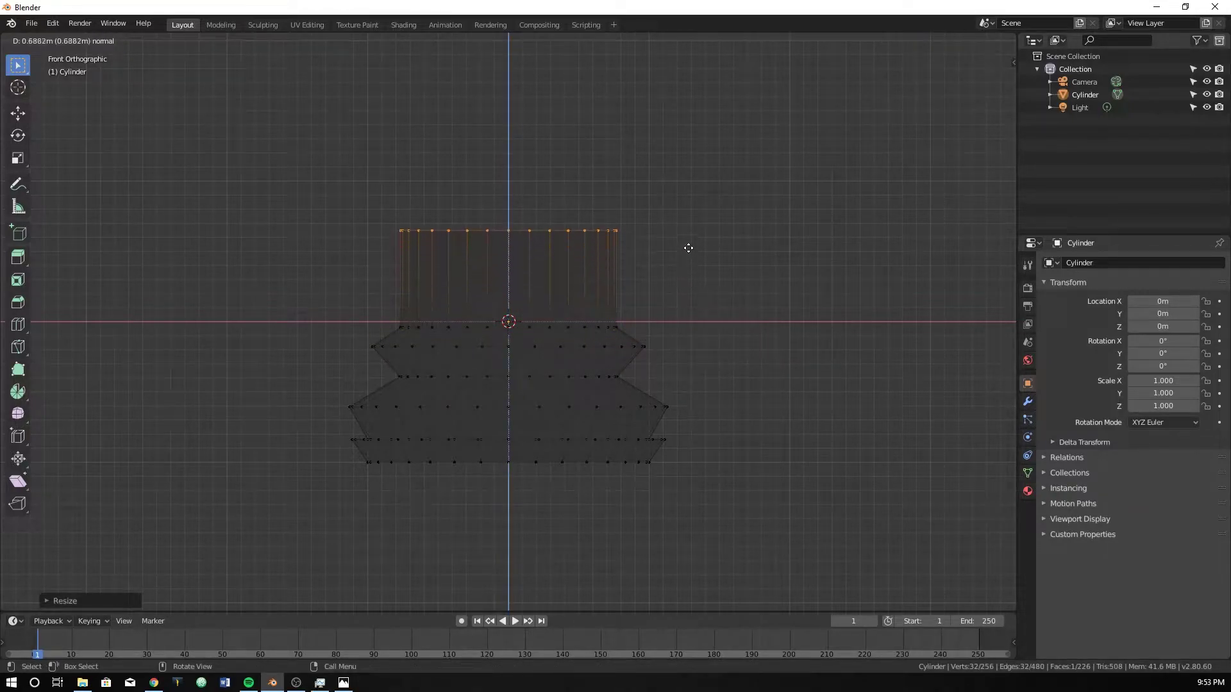
click(689, 250)
key(s)
click(643, 253)
Extrude the narrowed ring straight up to form the upper shaft and adjust the height of its top vertices.
key(e)
click(647, 110)
shift+middle_drag(647, 110, 639, 289)
key(g)
click(631, 270)
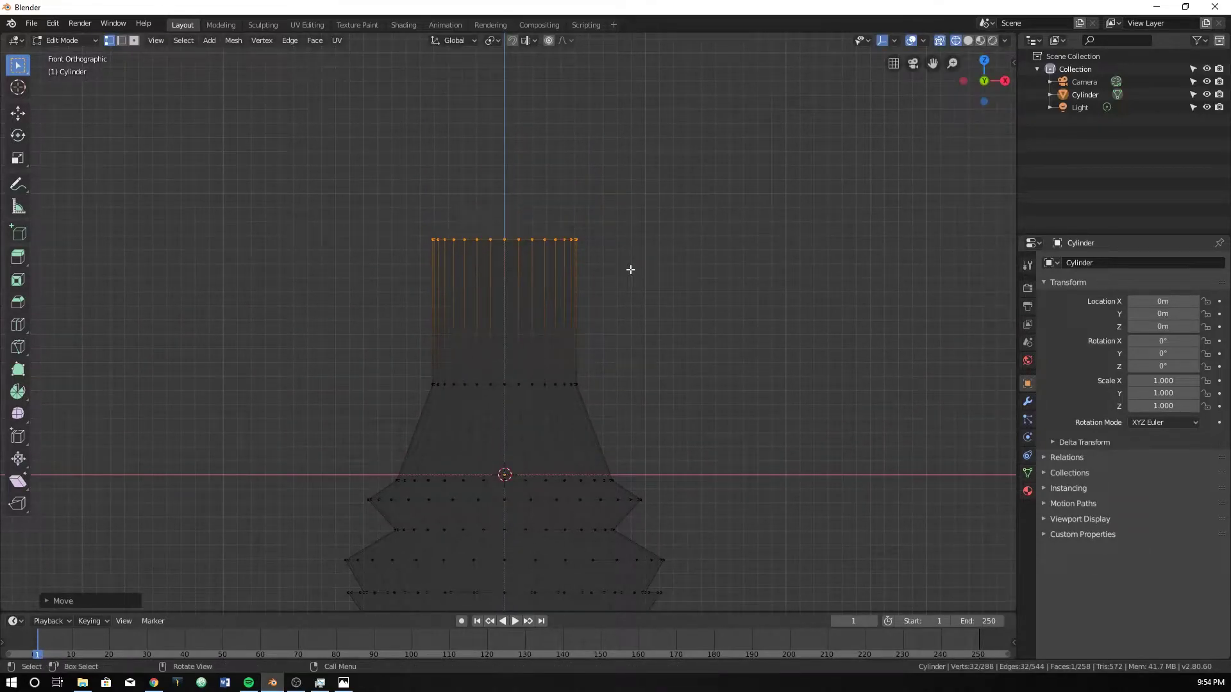
Extrude the shaft's top ring up a short distance and scale it outward to flare the neck.
key(e)
click(644, 252)
key(s)
click(678, 252)
Extrude the flared ring in place, widen it slightly, and extrude it up a short distance to form a neck rim.
key(e)
click(679, 253)
key(s)
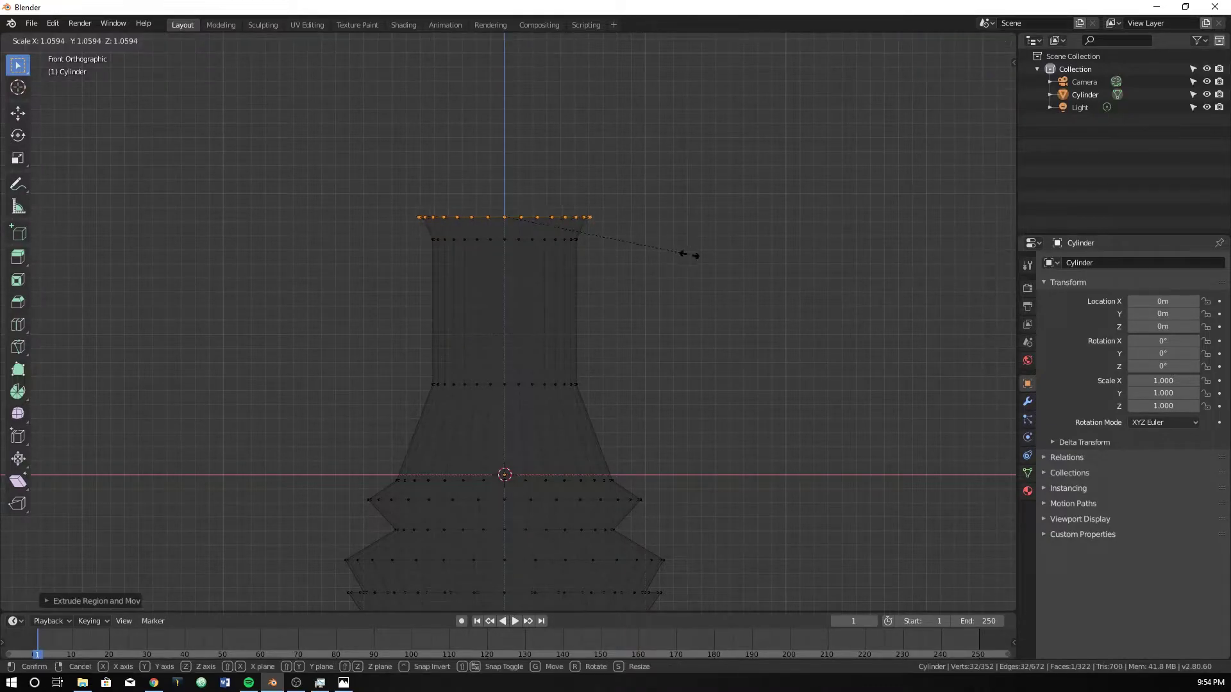
click(693, 255)
key(e)
click(697, 241)
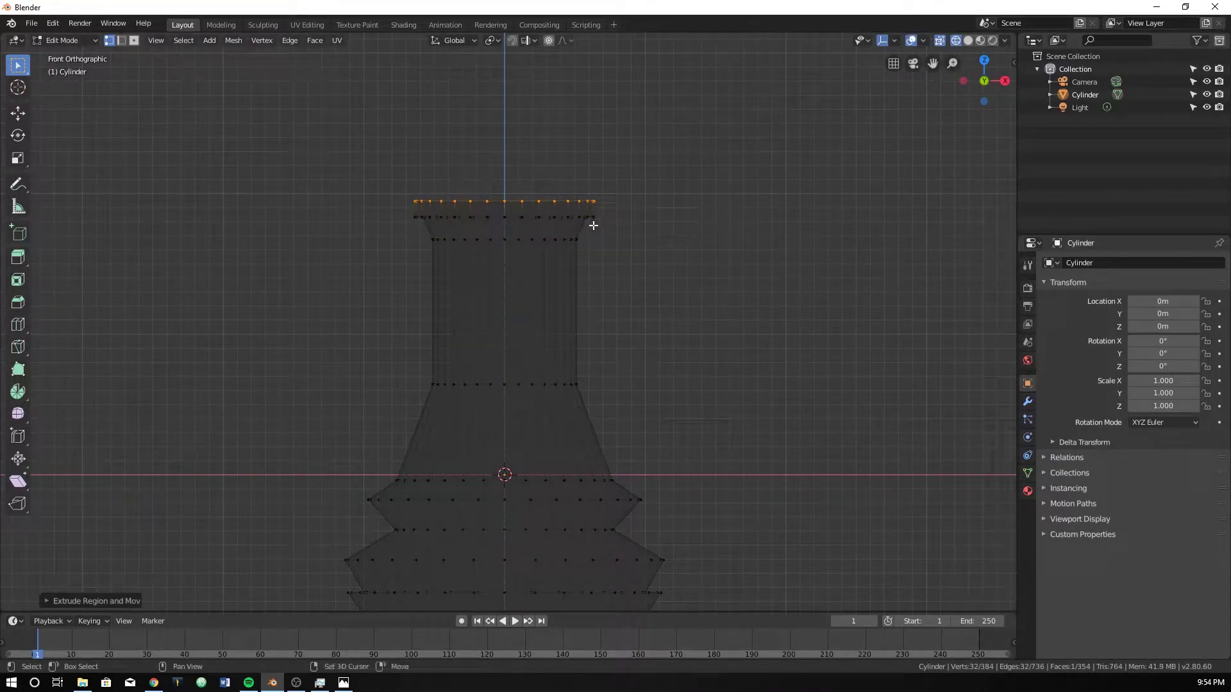
Compare the model with the chess.webp reference photo and inspect the top of the neck rim.
scroll(587, 244, up, 4)
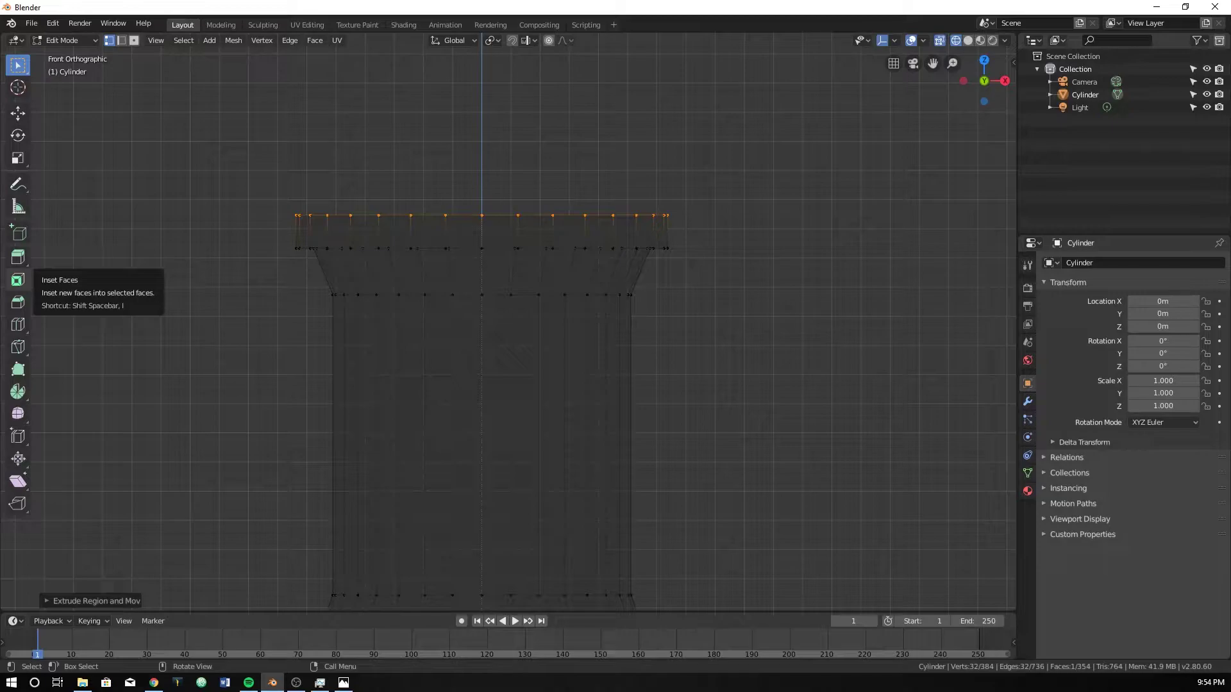
drag(0, 176, 973, 87)
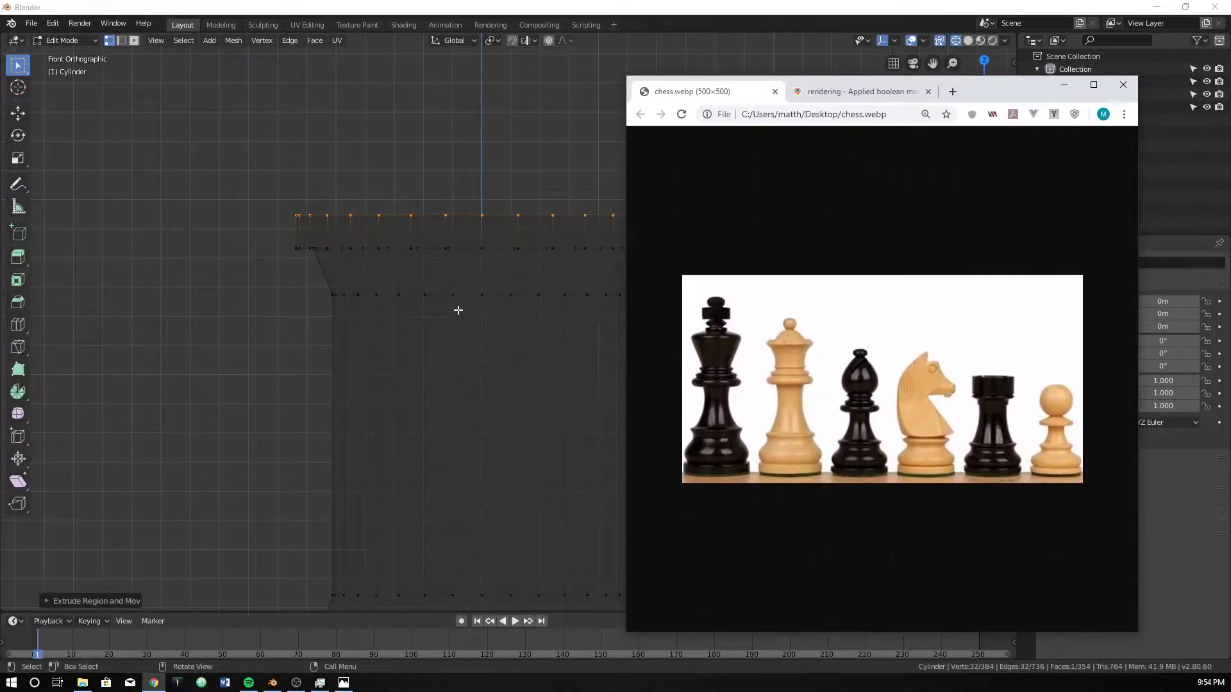
scroll(428, 410, down, 6)
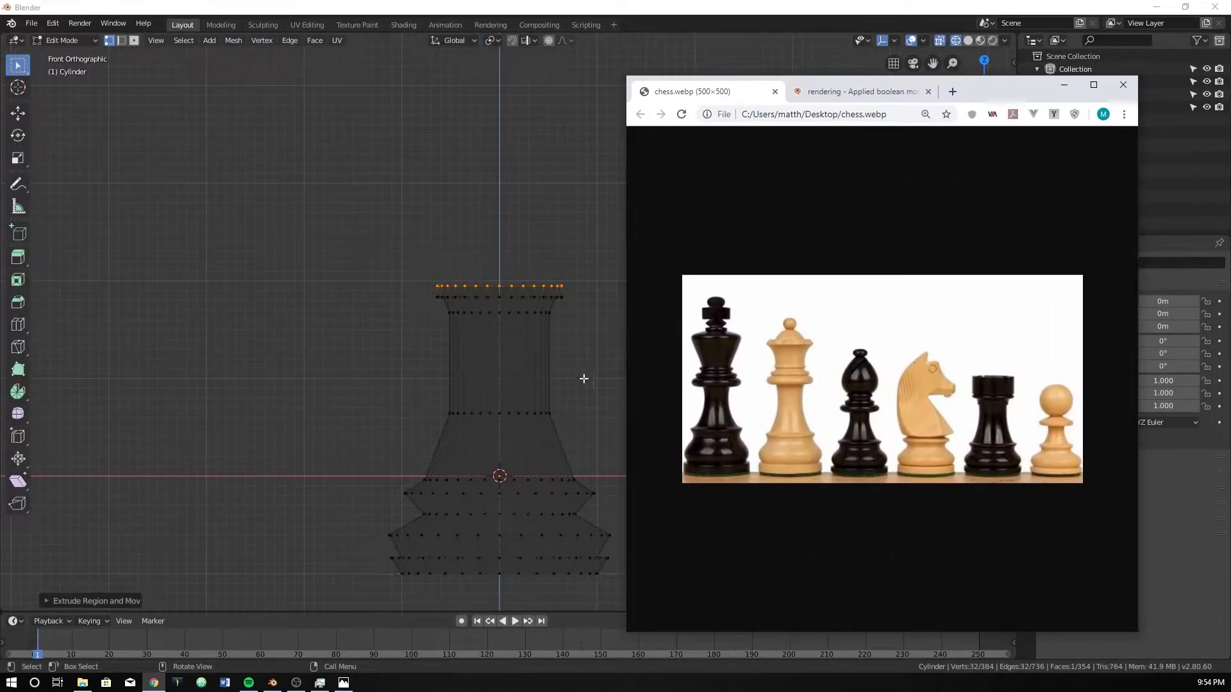
scroll(550, 287, up, 6)
middle_drag(556, 264, 467, 325)
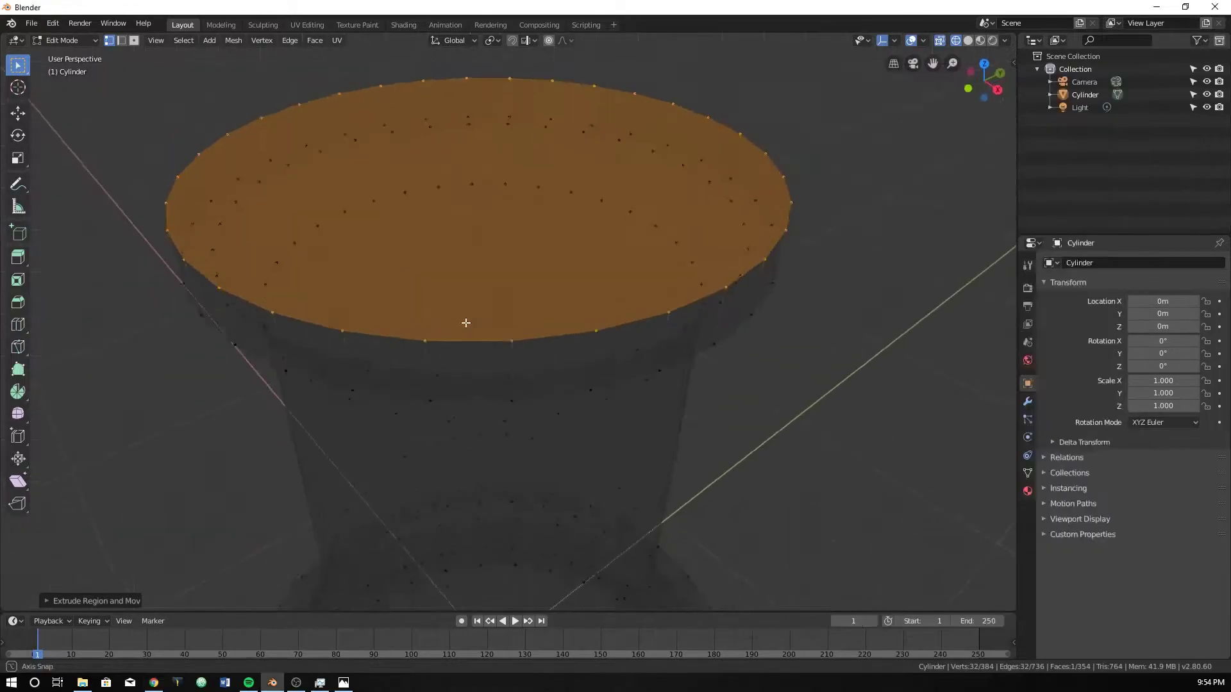
key(KP_1)
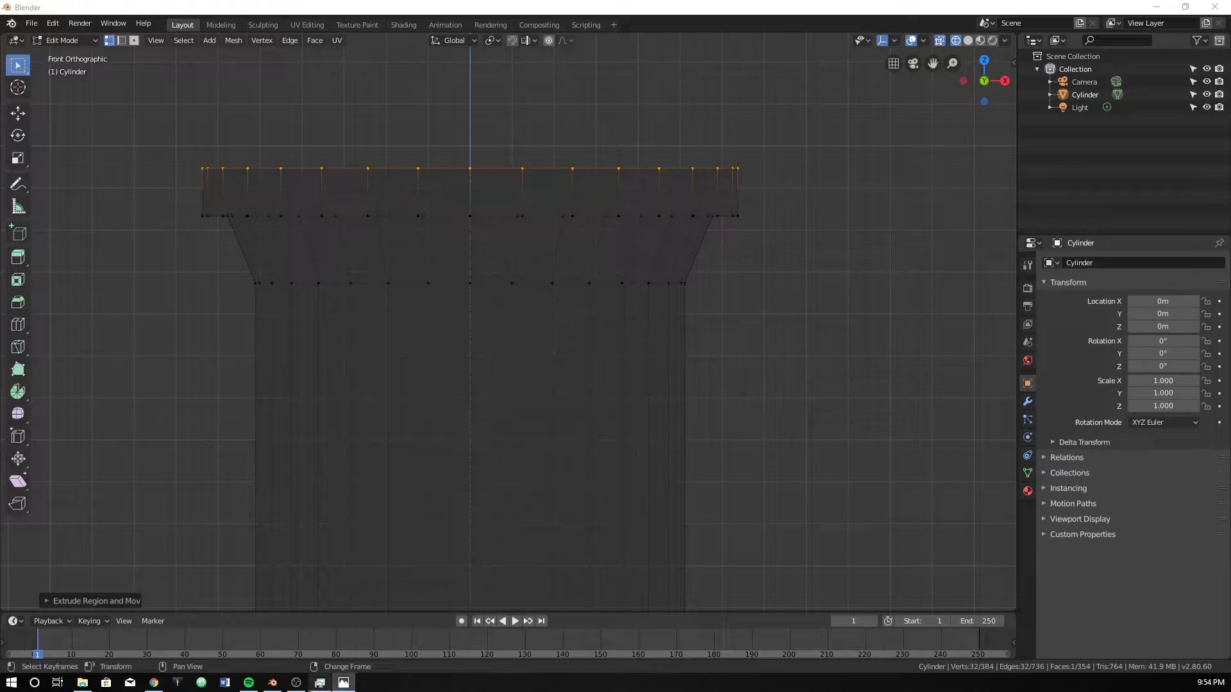
Switch to Chrome, keep only the chess.webp tab open, place its window beside the mesh and zoom the photo to 300%.
click(154, 685)
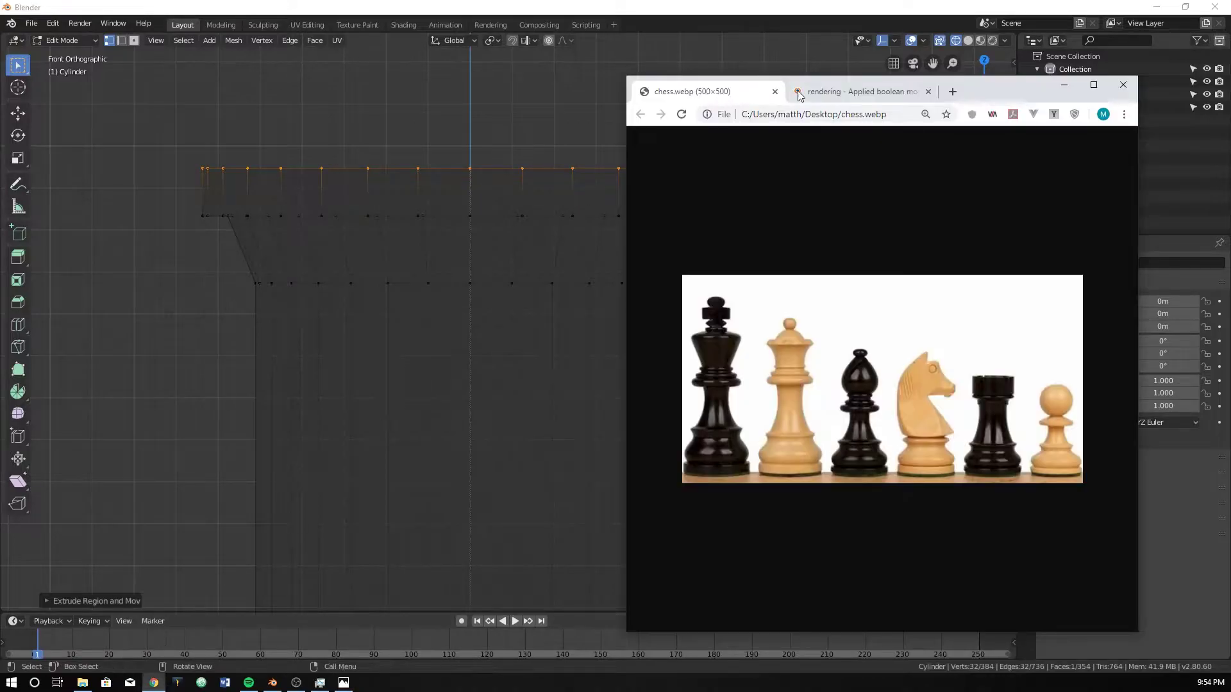
click(927, 92)
drag(922, 95, 1061, 112)
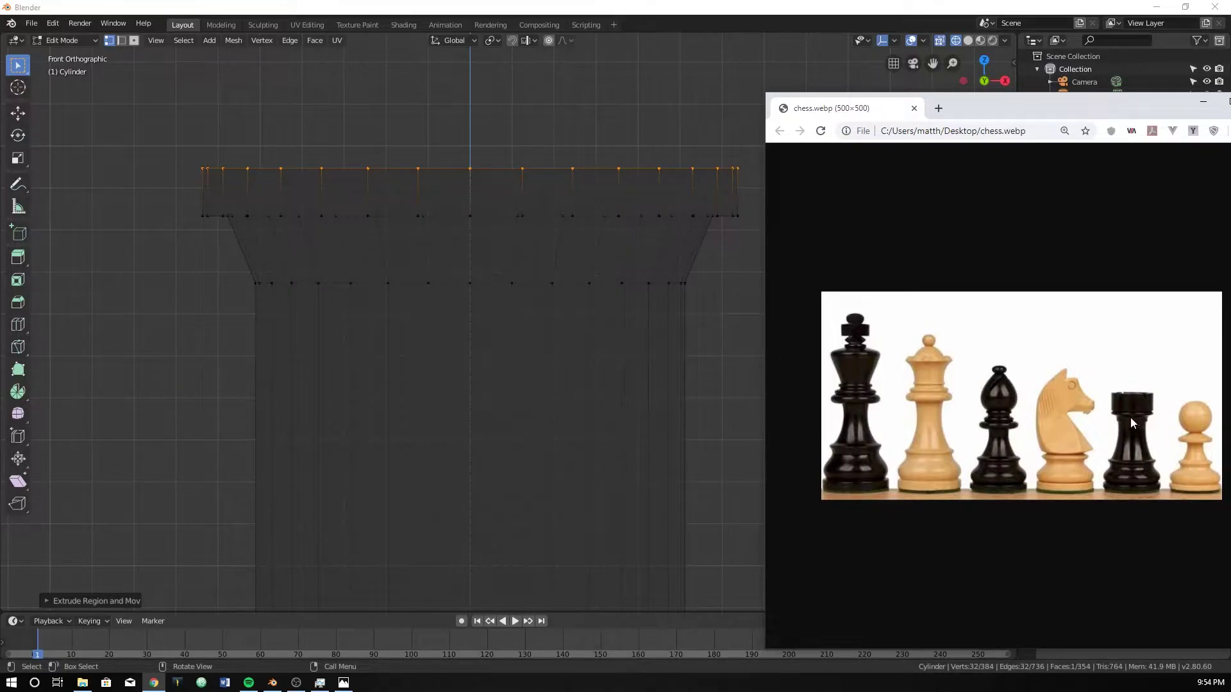
ctrl+scroll(1133, 416, up, 7)
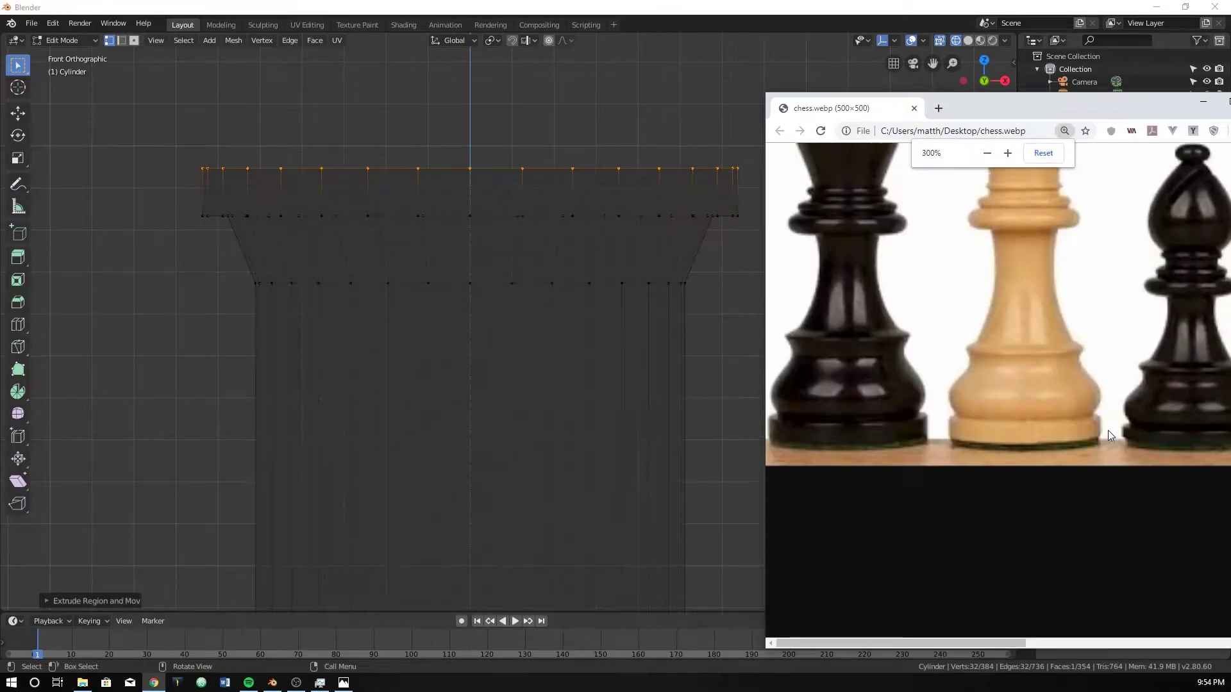
Examine the black rook in the reference photo, move the photo window off the mesh, and switch back to Blender.
shift+scroll(1109, 426, right, 5)
scroll(1083, 401, up, 2)
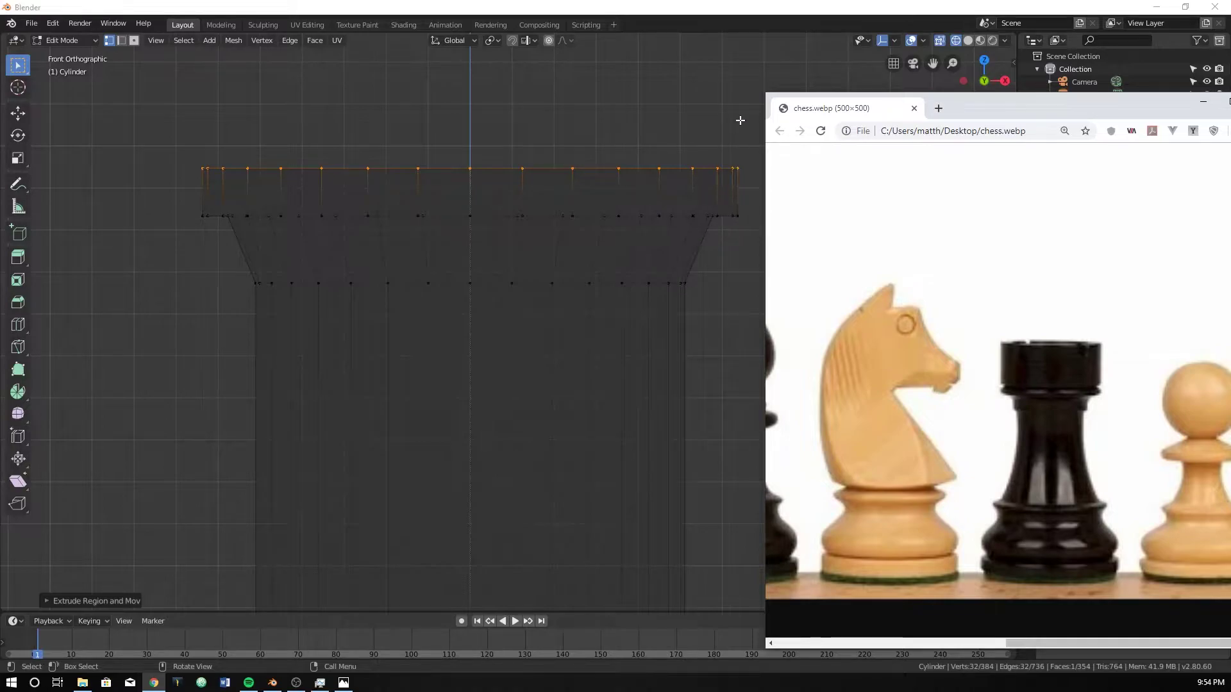
drag(1022, 106, 976, 106)
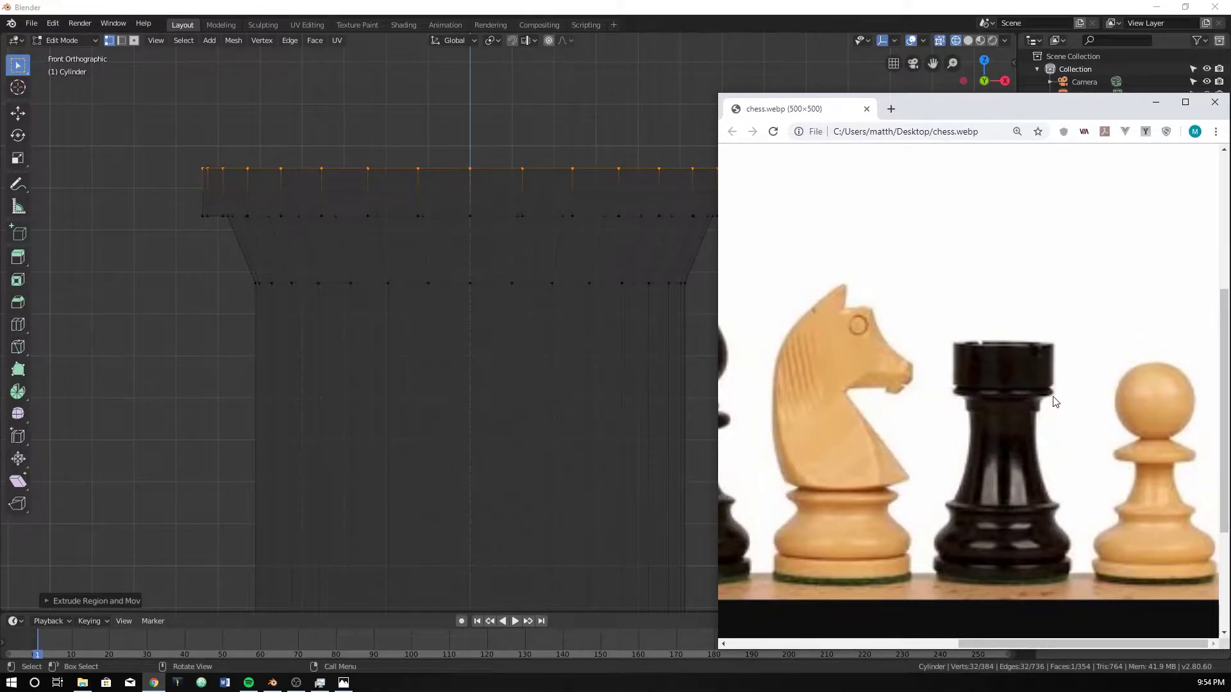
drag(1033, 112, 0, 114)
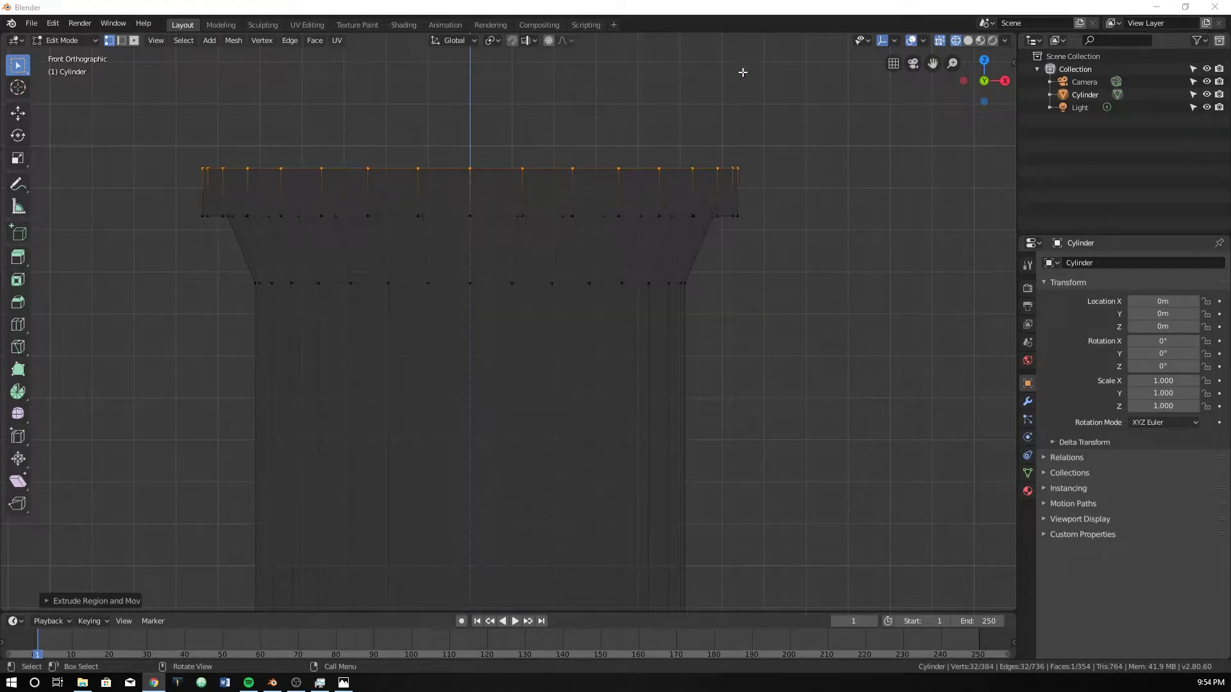
click(746, 18)
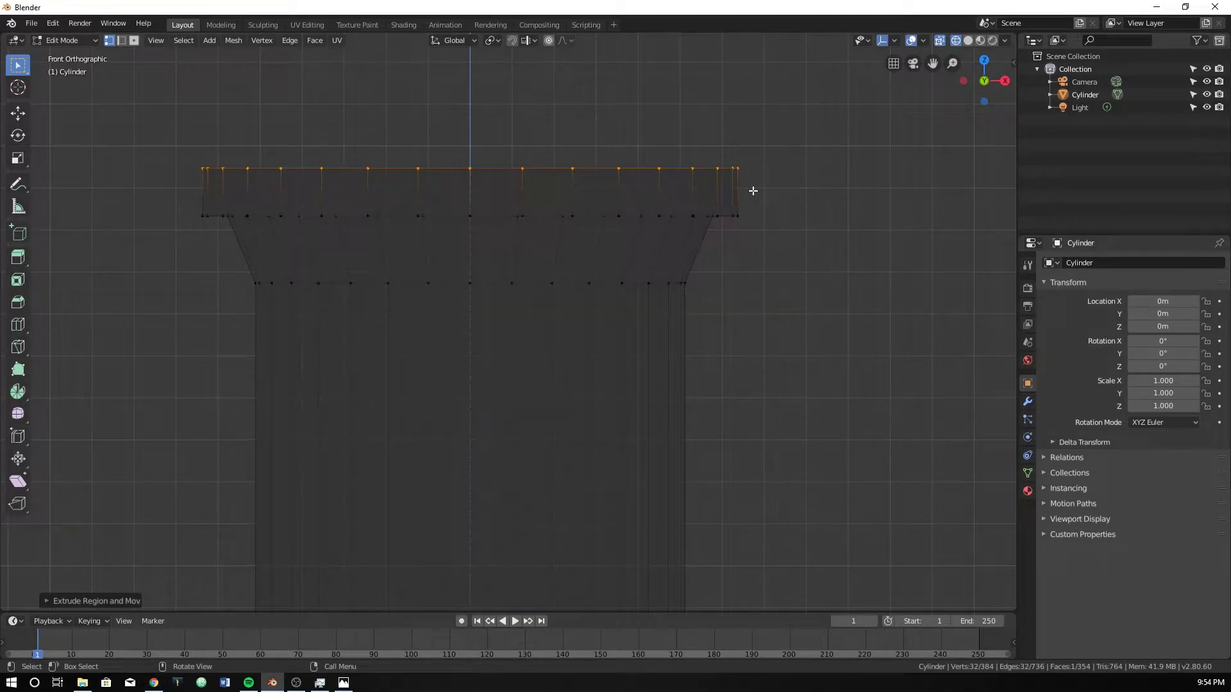
Extrude the neck rim's top ring in place, scale it outward, and raise it about 0.07 m along Z.
key(e)
right_click(784, 184)
key(s)
click(830, 192)
key(g)
key(z)
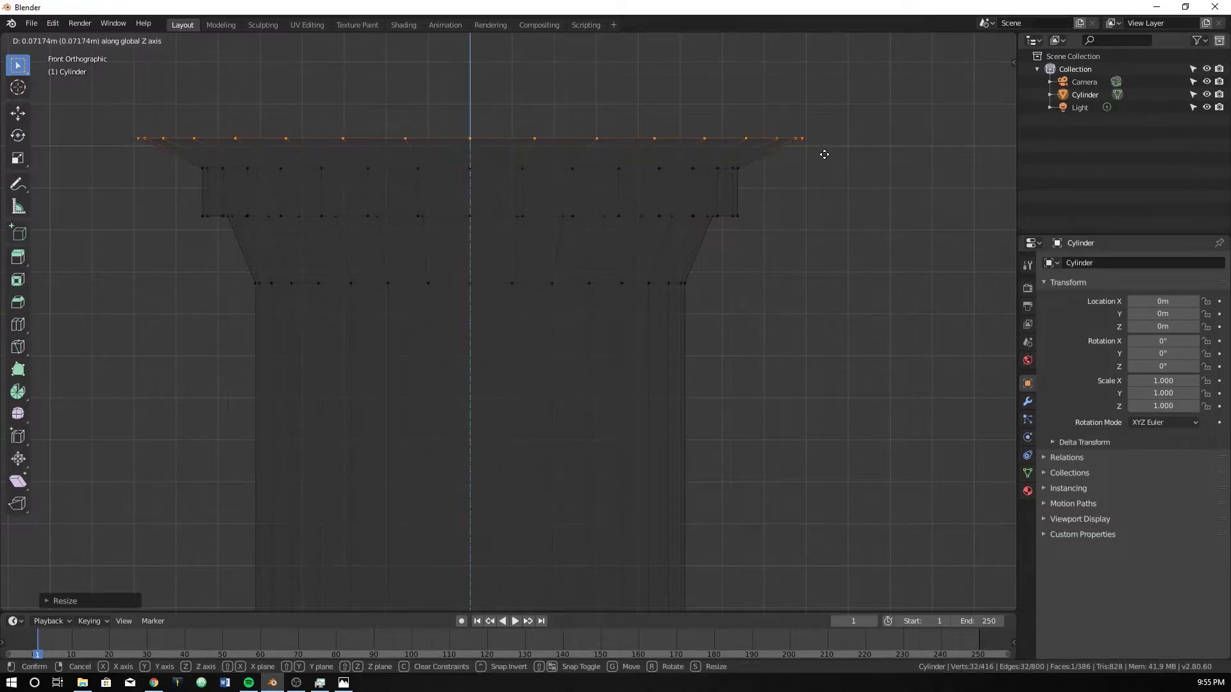
click(827, 151)
Extrude the widened ring upward and scale it inward to about 0.8 to close the pointed collar.
key(e)
click(827, 151)
key(s)
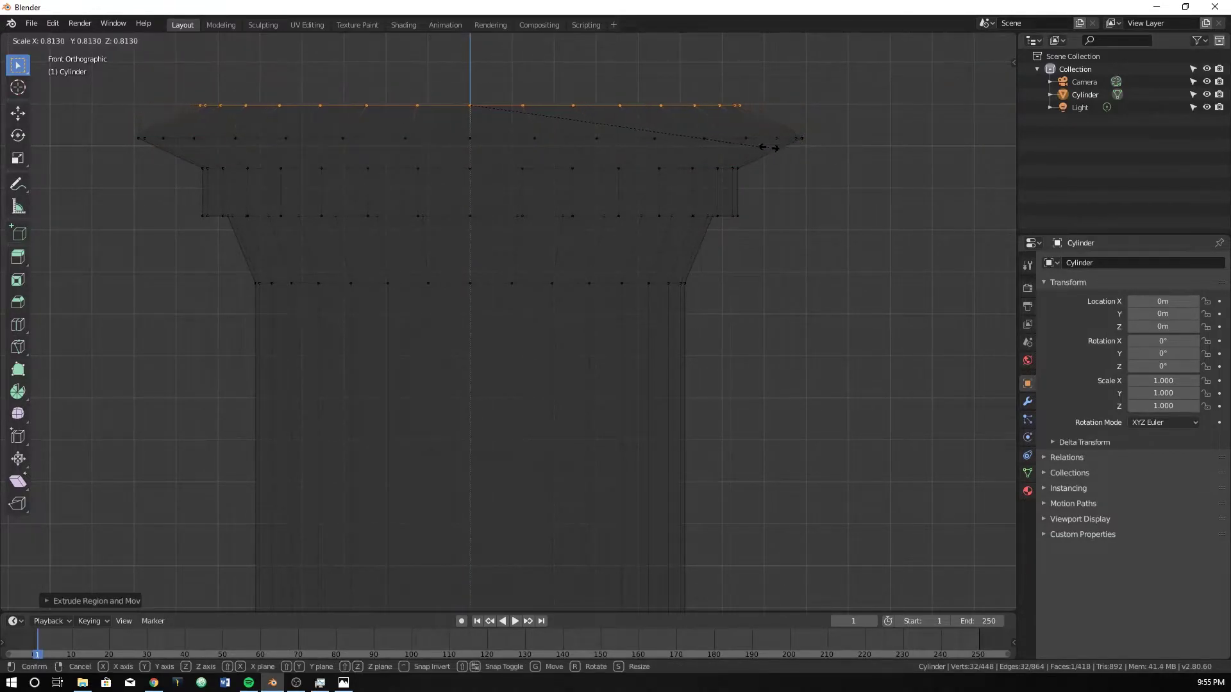
click(770, 142)
Extrude the collar's top ring up about 0.03 m and scale it outward to start the rook's head.
key(e)
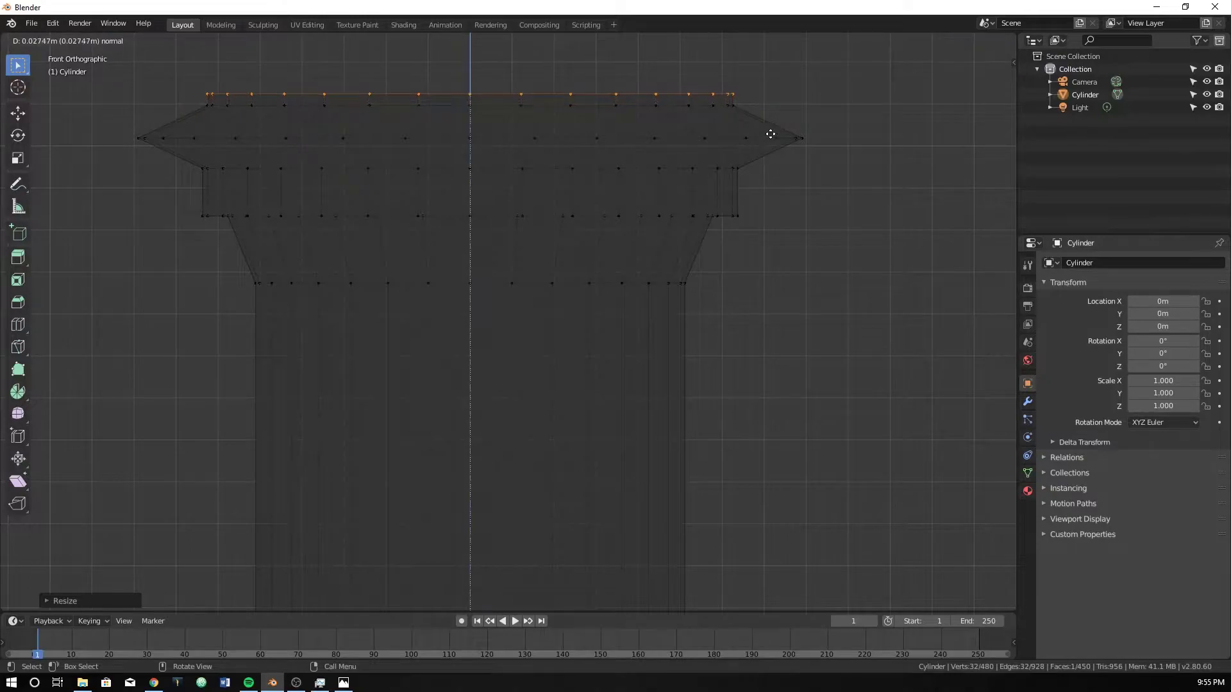
click(773, 133)
key(s)
click(828, 140)
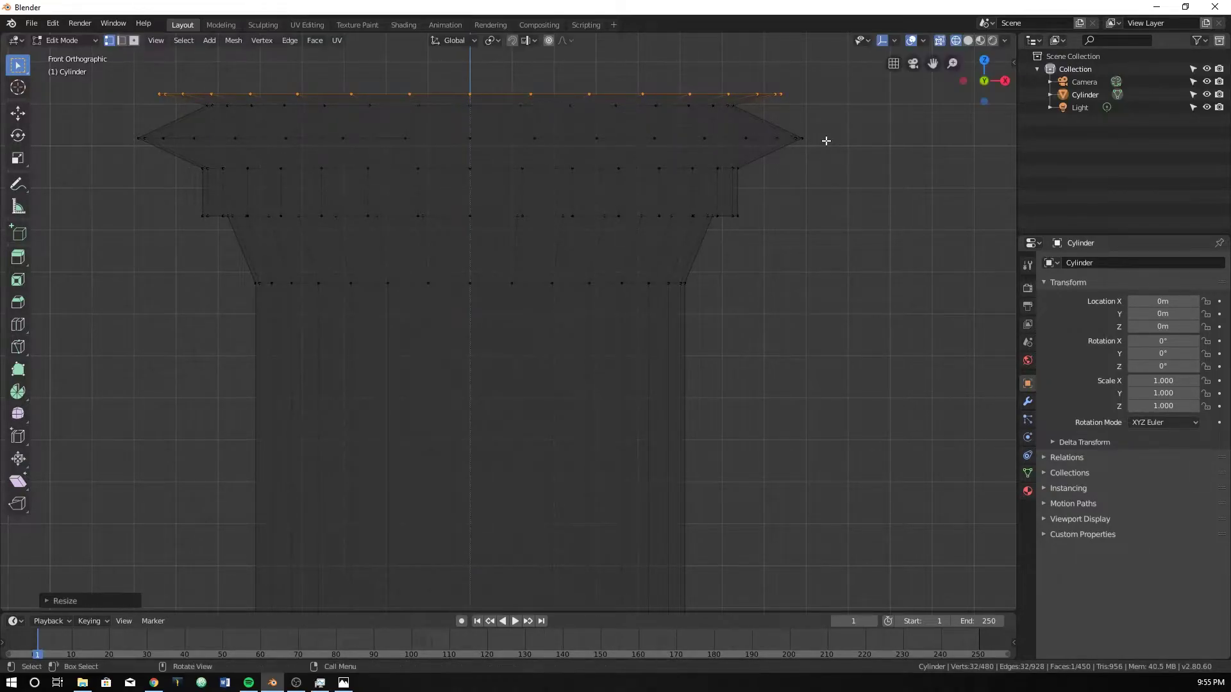
Extrude the top ring upward into the tall wall of the rook's head and raise it slightly further.
scroll(824, 145, down, 3)
key(e)
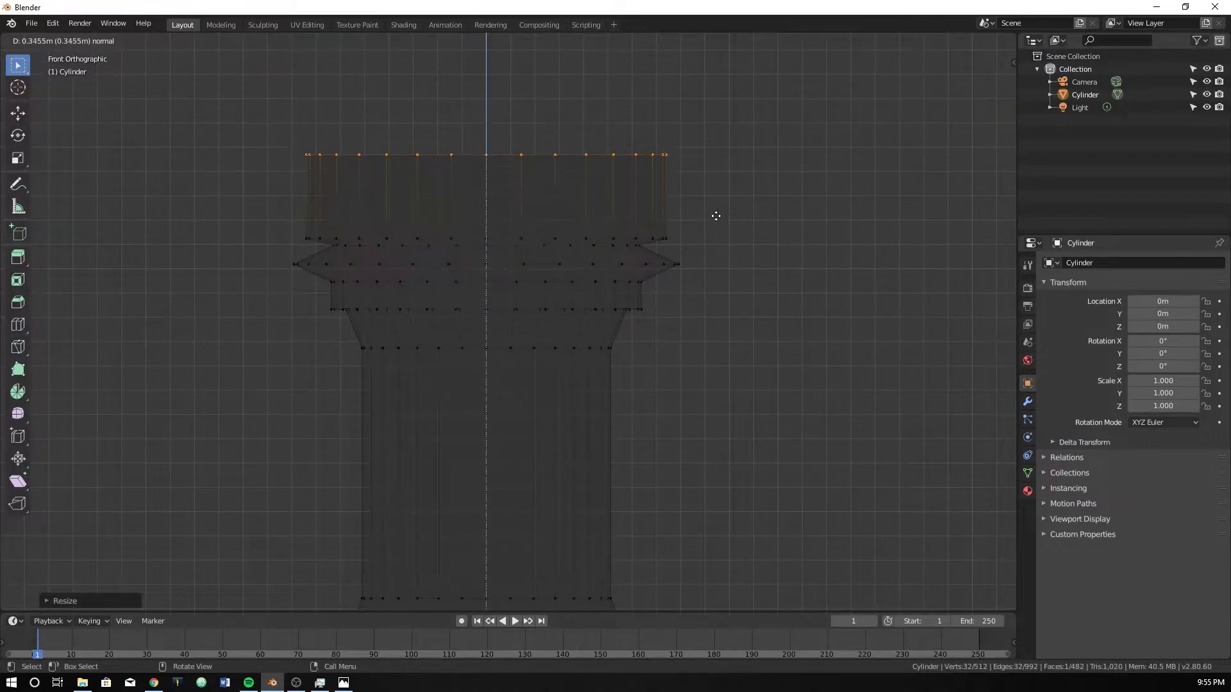
click(715, 166)
scroll(715, 171, down, 4)
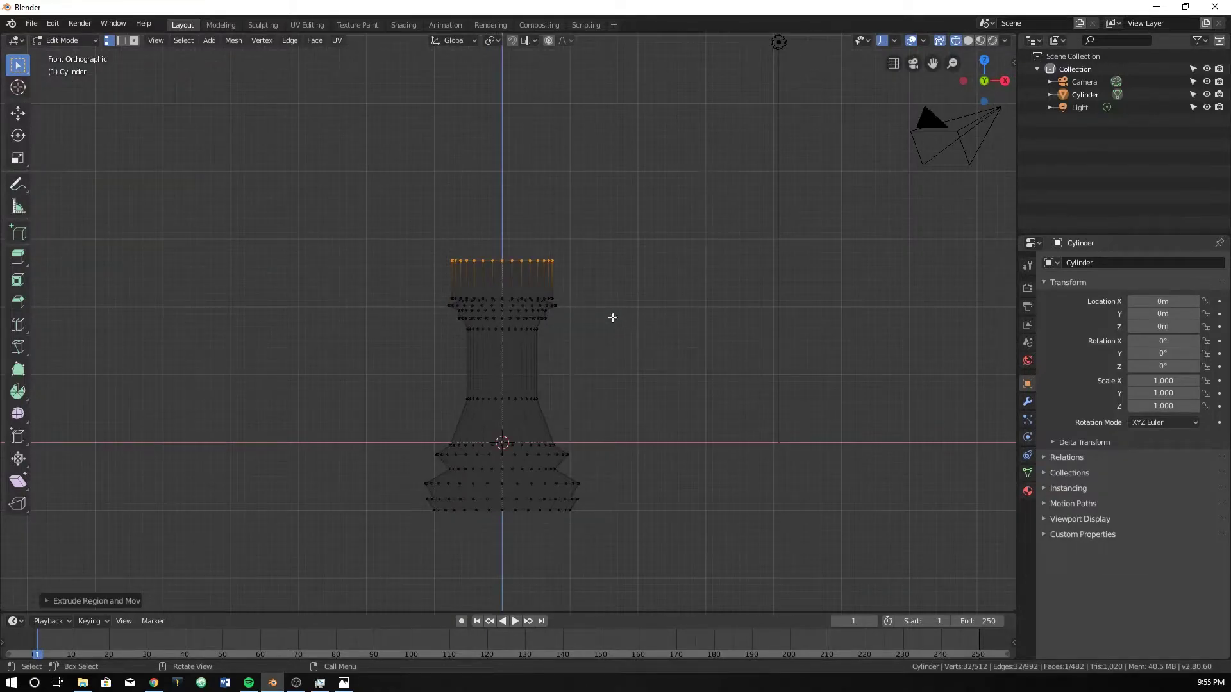
key(g)
click(609, 298)
shift+middle_drag(596, 358, 632, 288)
scroll(633, 281, up, 2)
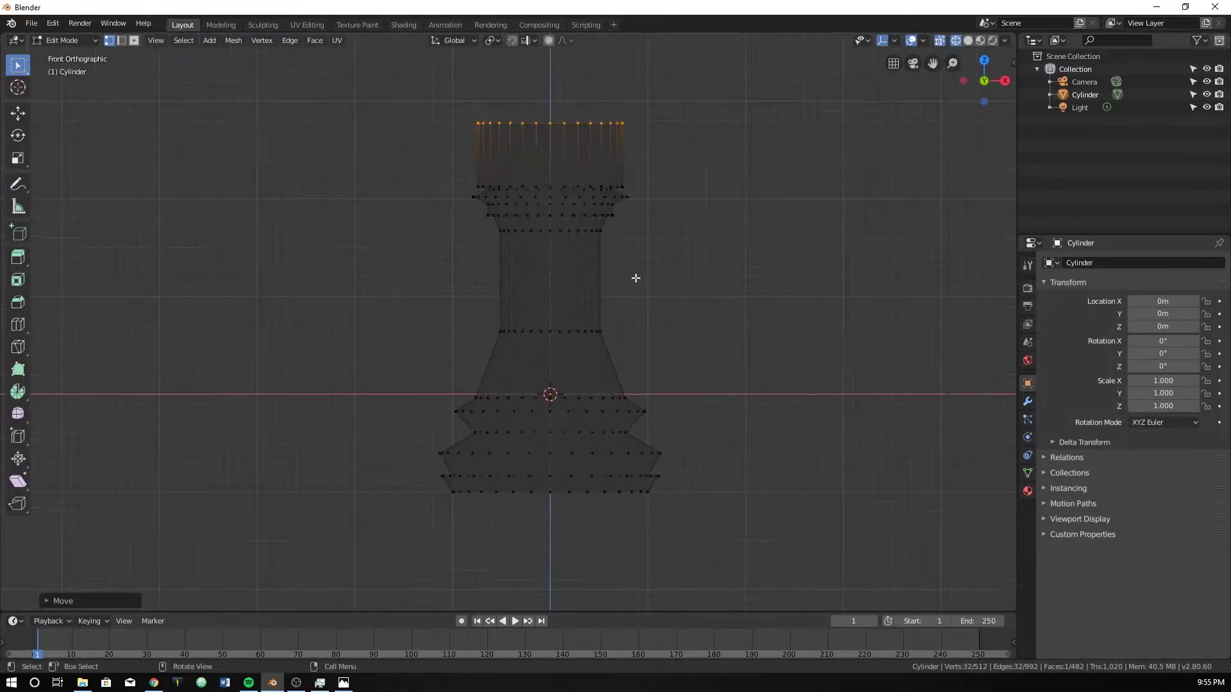
Return to Object Mode, show the rook in Solid shading, and apply Shade Smooth to it.
key(Tab)
key(z)
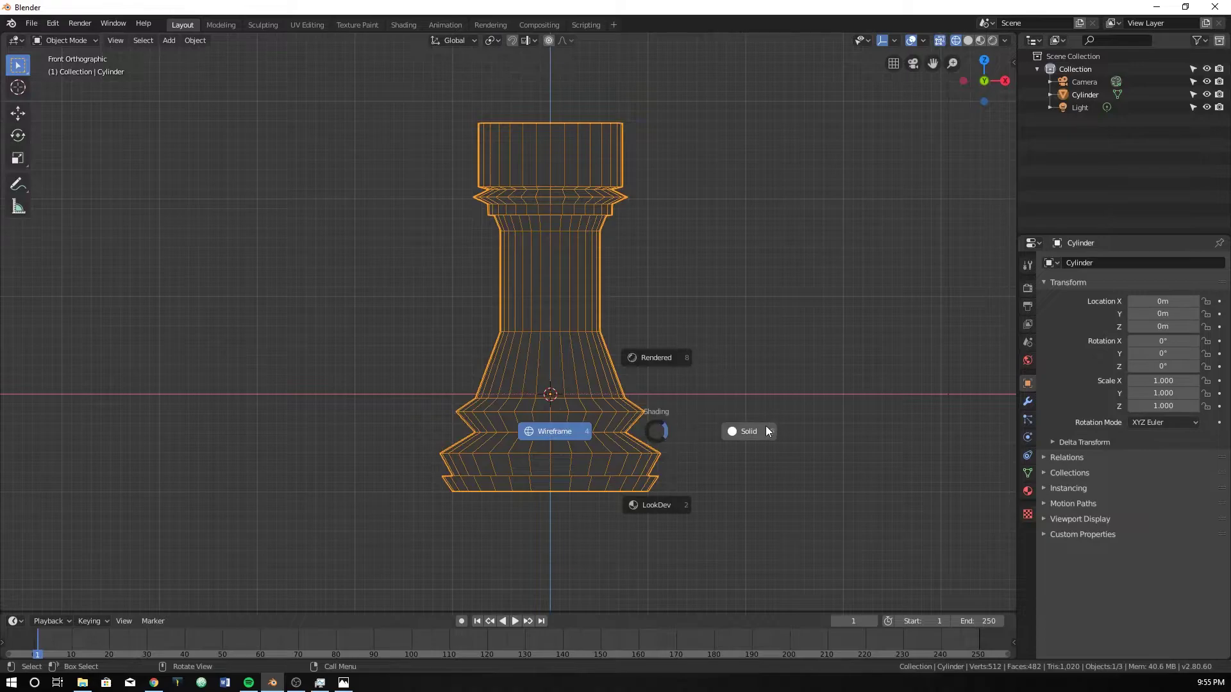
click(767, 428)
right_click(525, 313)
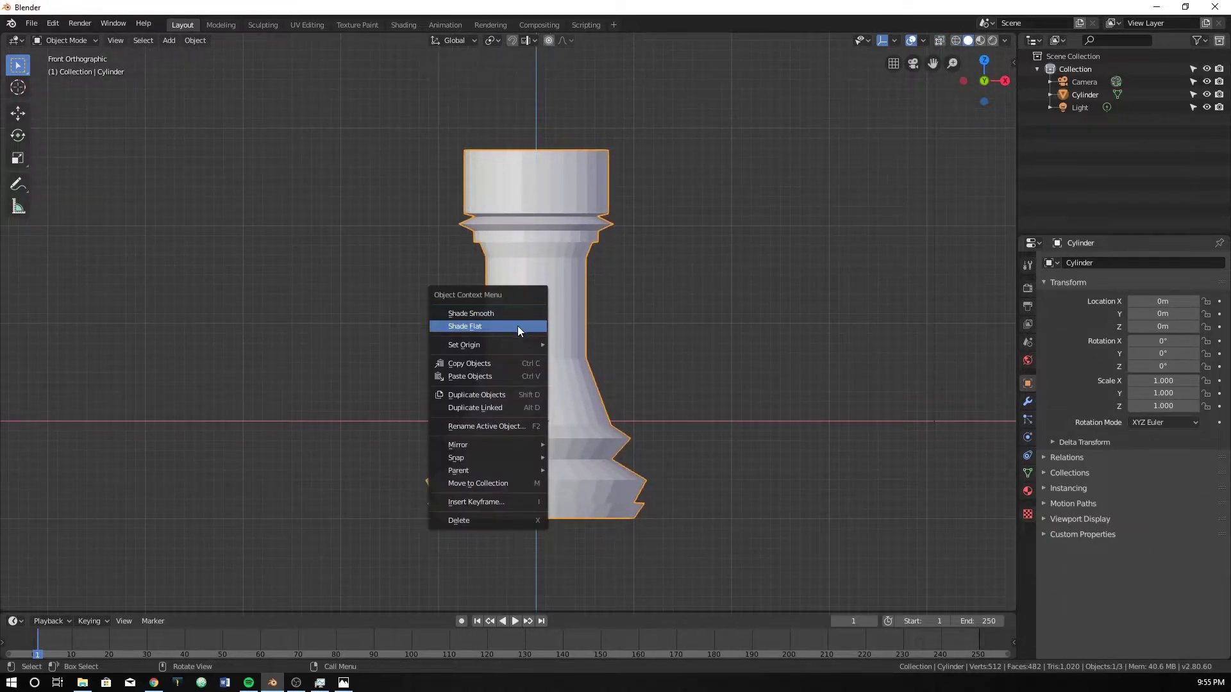
click(506, 313)
Add a Subdivision Surface modifier to the rook and compare the smoothed shape with its mesh cage.
click(1028, 402)
click(1097, 264)
click(973, 474)
scroll(686, 312, up, 2)
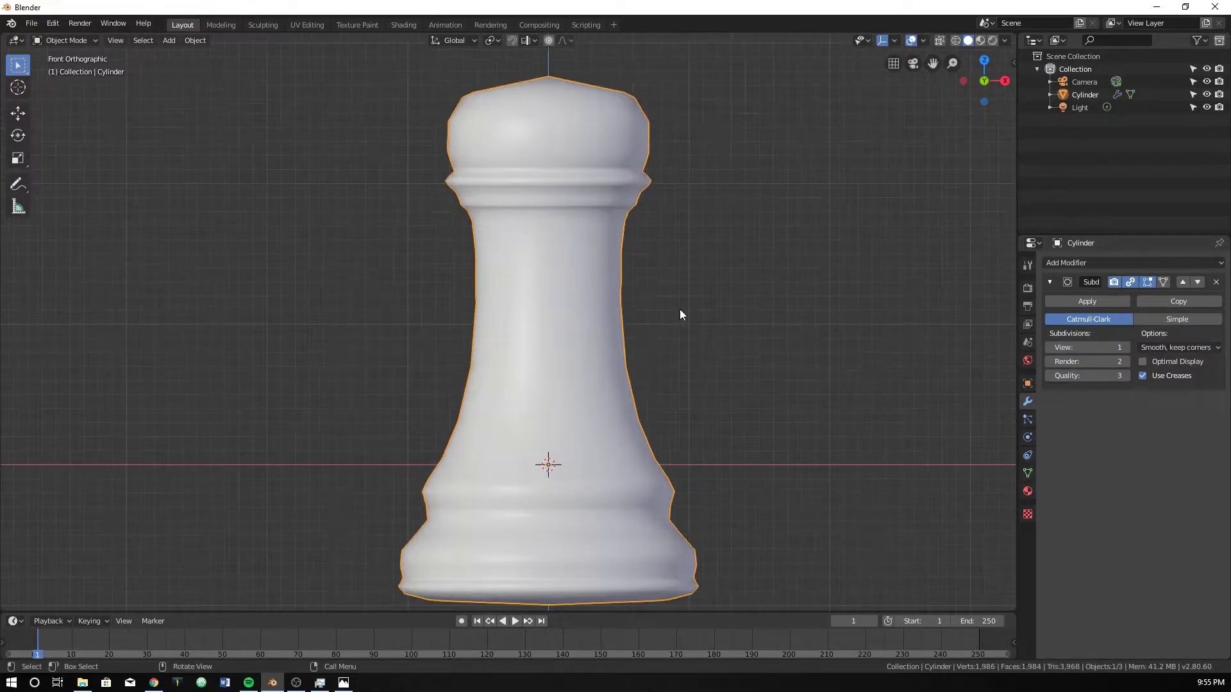
scroll(678, 308, down, 1)
shift+middle_drag(652, 295, 561, 288)
key(Tab)
scroll(452, 312, up, 1)
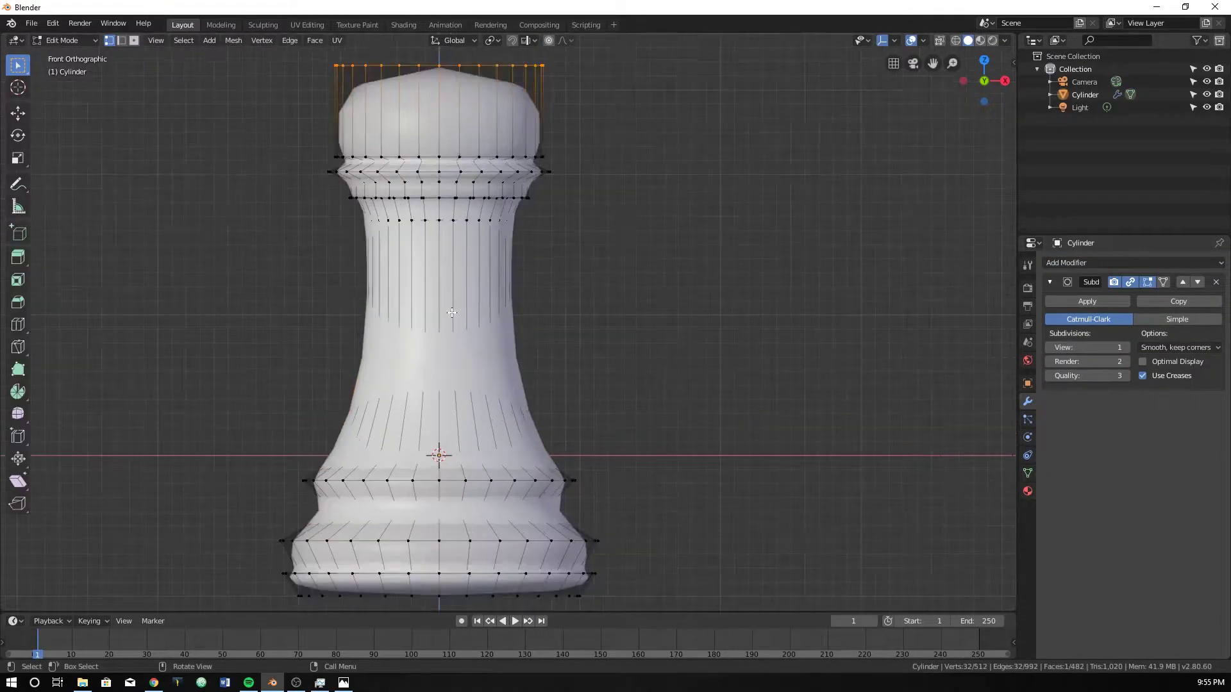
key(Tab)
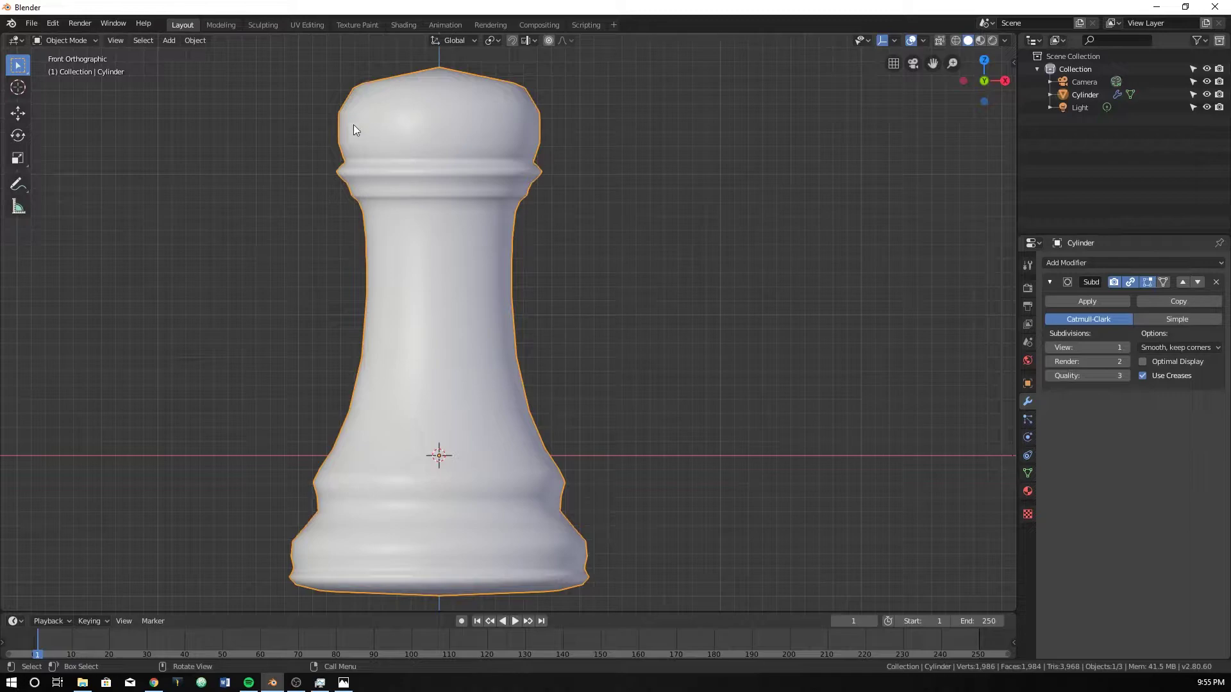
In Edit Mode, add loop cuts below and above the base's lower rim, sliding them close to its edges.
key(Tab)
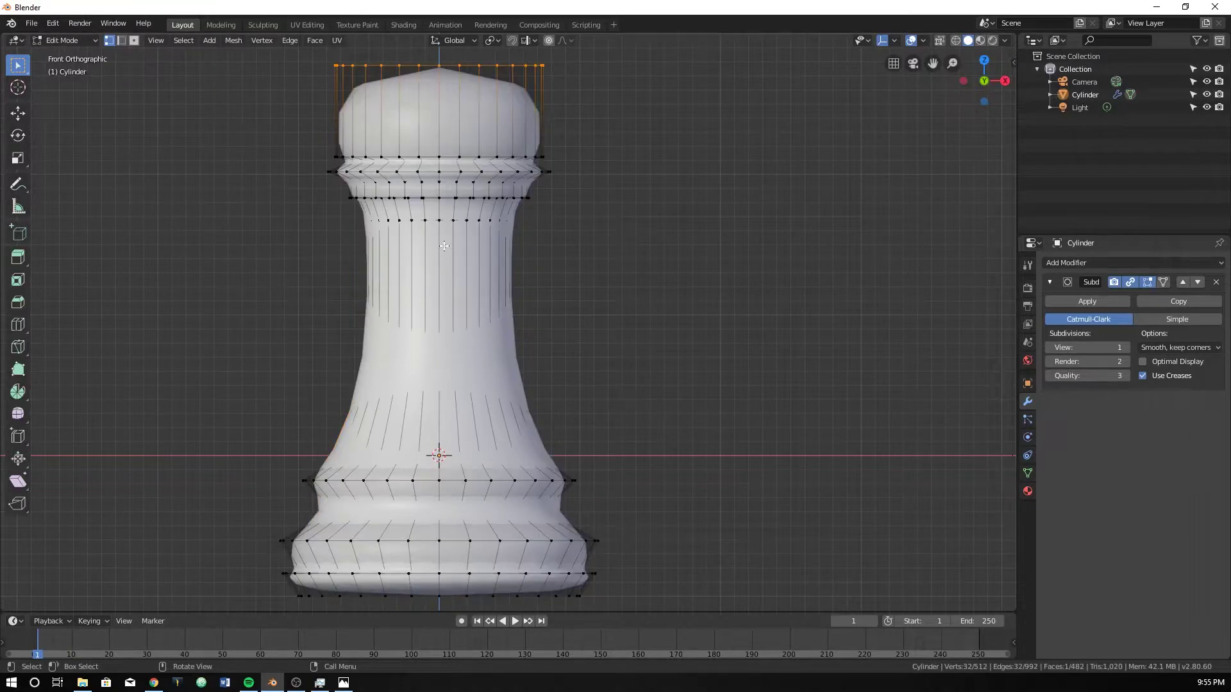
shift+middle_drag(446, 197, 448, 311)
shift+middle_drag(475, 437, 475, 253)
shift+middle_drag(481, 385, 482, 325)
scroll(498, 501, up, 2)
shift+middle_drag(497, 500, 502, 408)
key(ctrl+r)
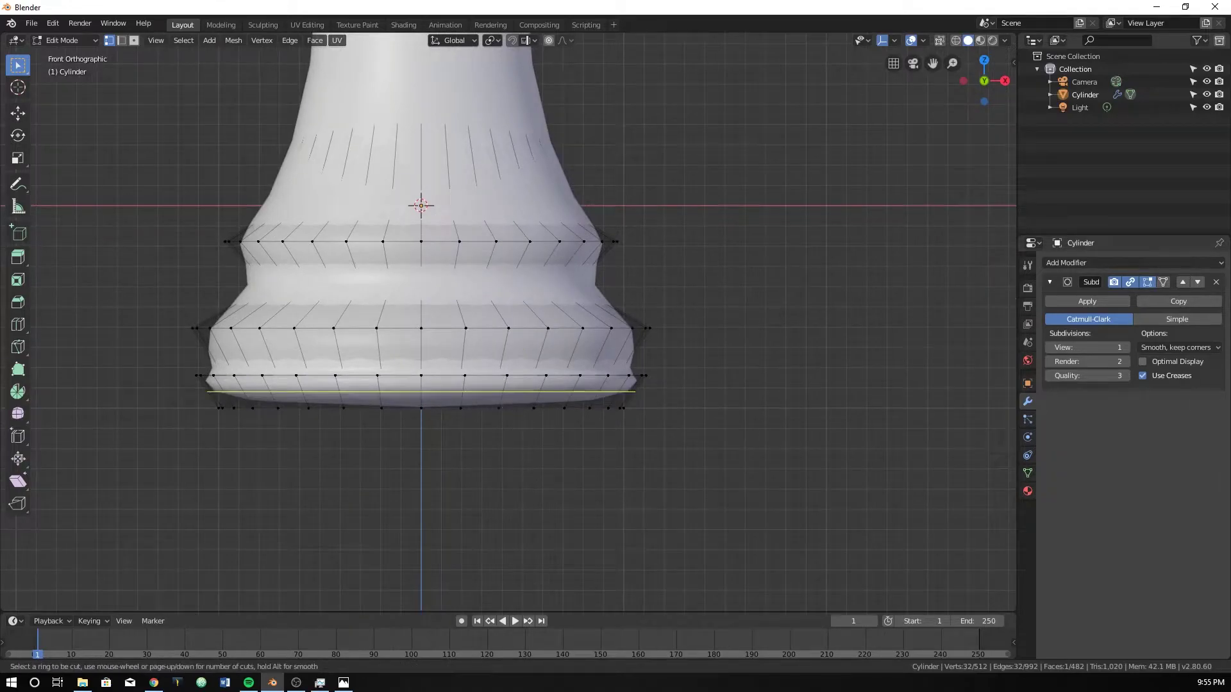
click(538, 405)
click(540, 408)
key(ctrl+r)
click(545, 359)
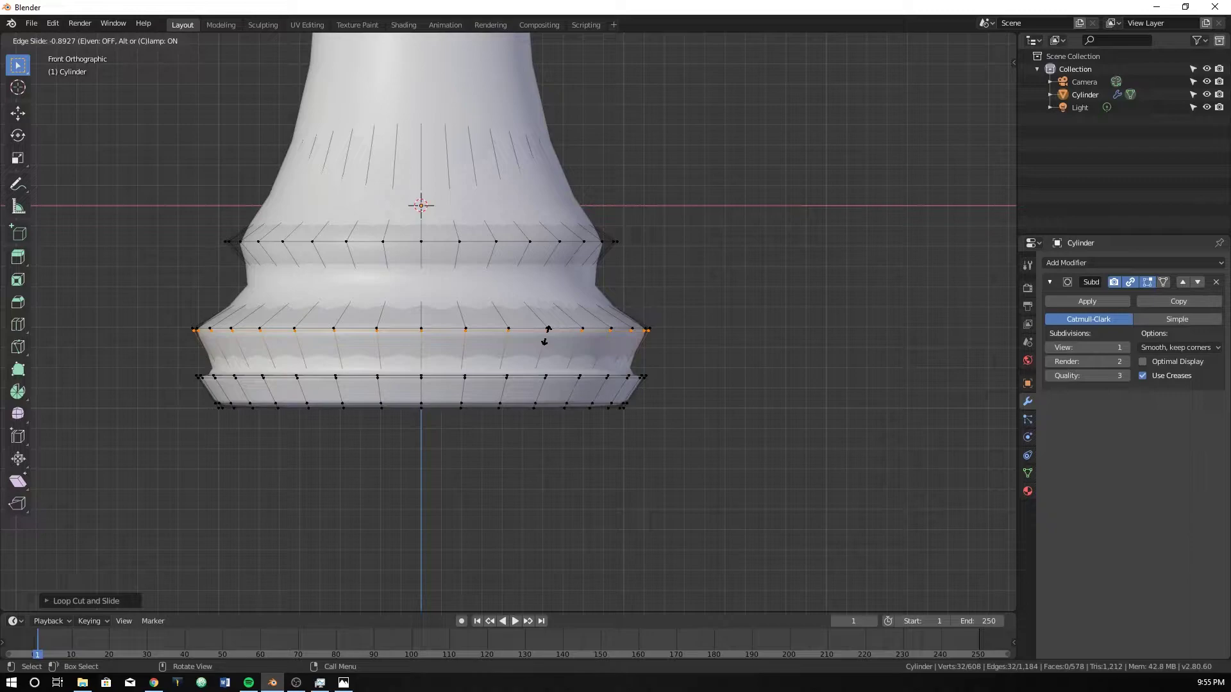
click(532, 370)
middle_drag(532, 370, 529, 389)
Add three more supporting loop cuts around the base's lower rim and the bulge above it.
key(ctrl+r)
click(503, 443)
click(503, 446)
key(ctrl+r)
click(500, 443)
click(497, 439)
key(ctrl+r)
click(481, 344)
click(475, 335)
Add three loop cuts around the base's upper ridge, sliding them close to its edges to sharpen it.
key(ctrl+r)
click(432, 285)
click(436, 250)
key(ctrl+r)
click(435, 251)
click(435, 255)
key(ctrl+r)
click(435, 233)
click(436, 234)
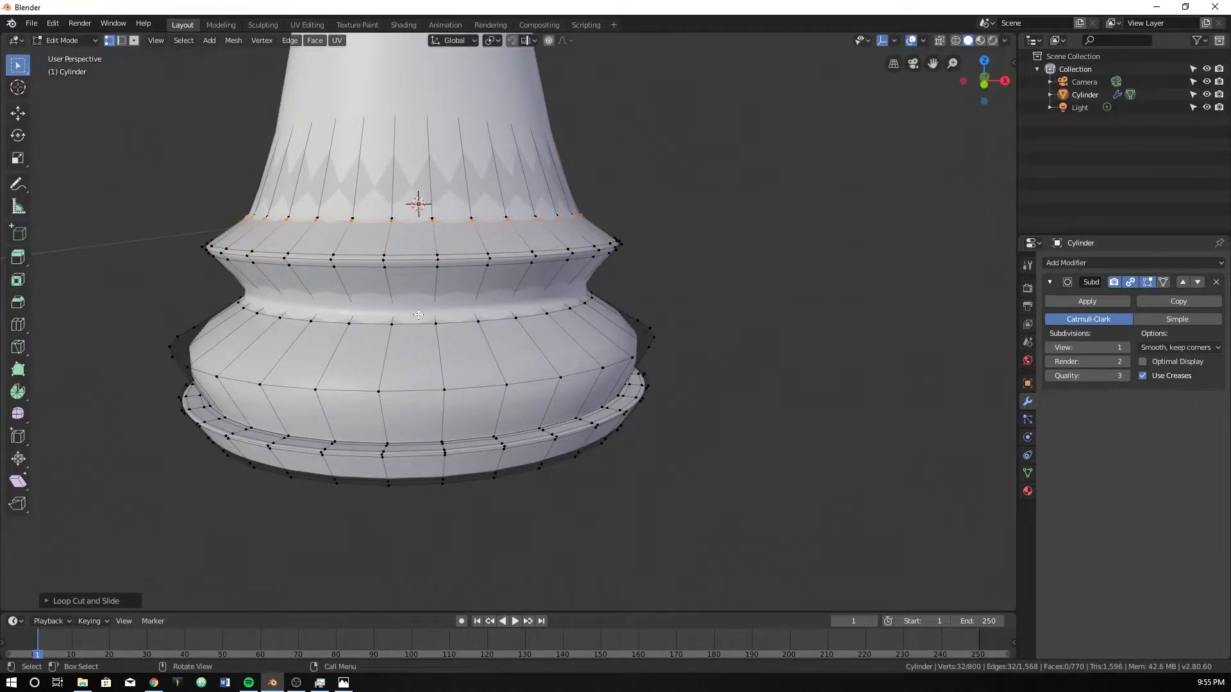
Add a loop cut to the shaft's lower flare and slide it down next to the base's upper ridge.
middle_drag(418, 319, 412, 341)
key(ctrl+r)
click(415, 338)
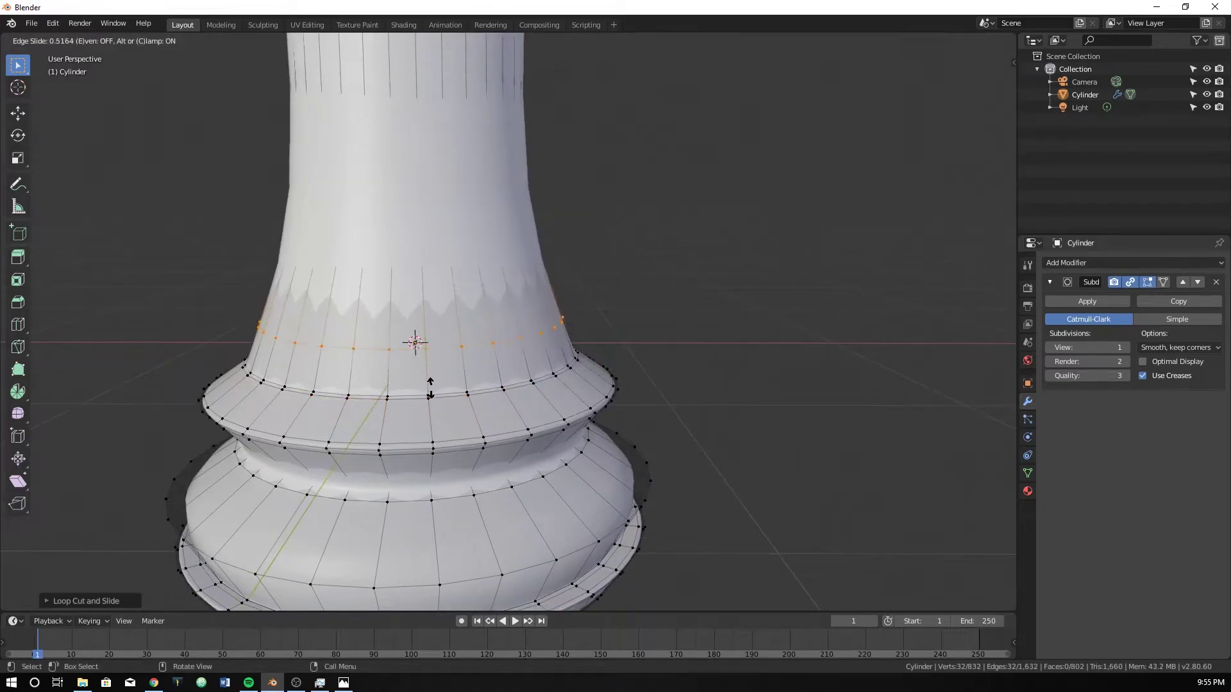
click(433, 413)
scroll(436, 400, down, 3)
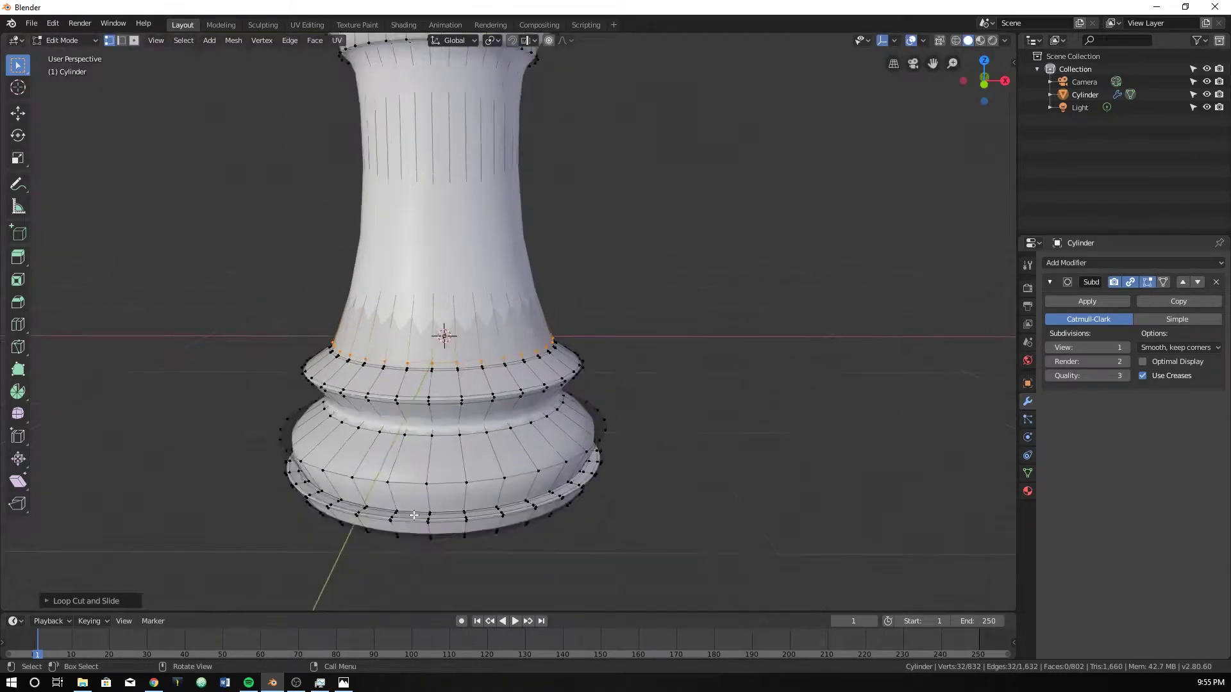
key(KP_1)
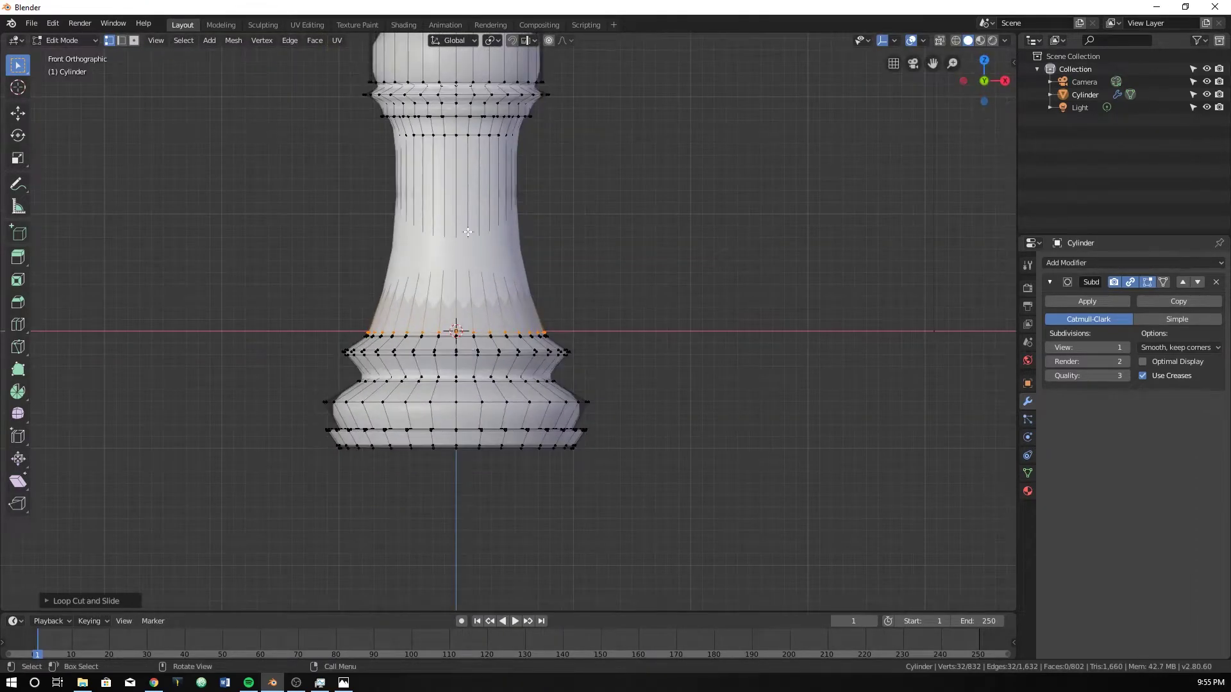
Add a loop cut to the straight shaft and slide it up just below the neck flare.
shift+middle_drag(466, 145, 478, 268)
scroll(478, 268, up, 4)
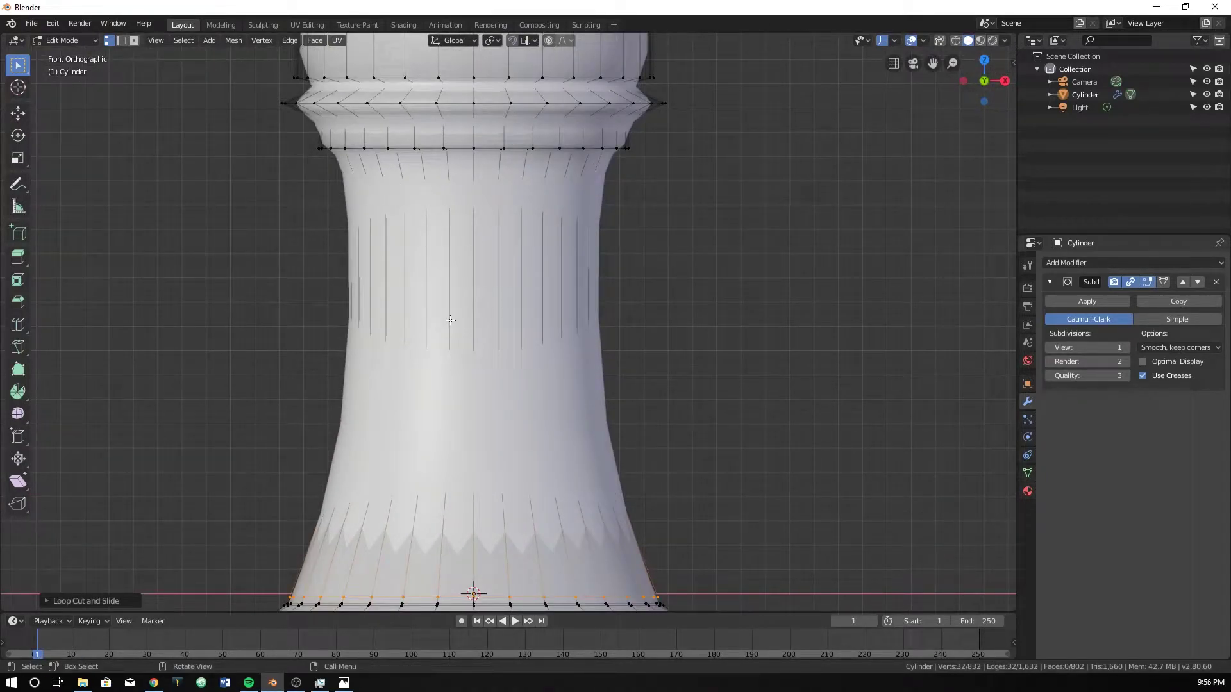
key(ctrl+r)
click(480, 304)
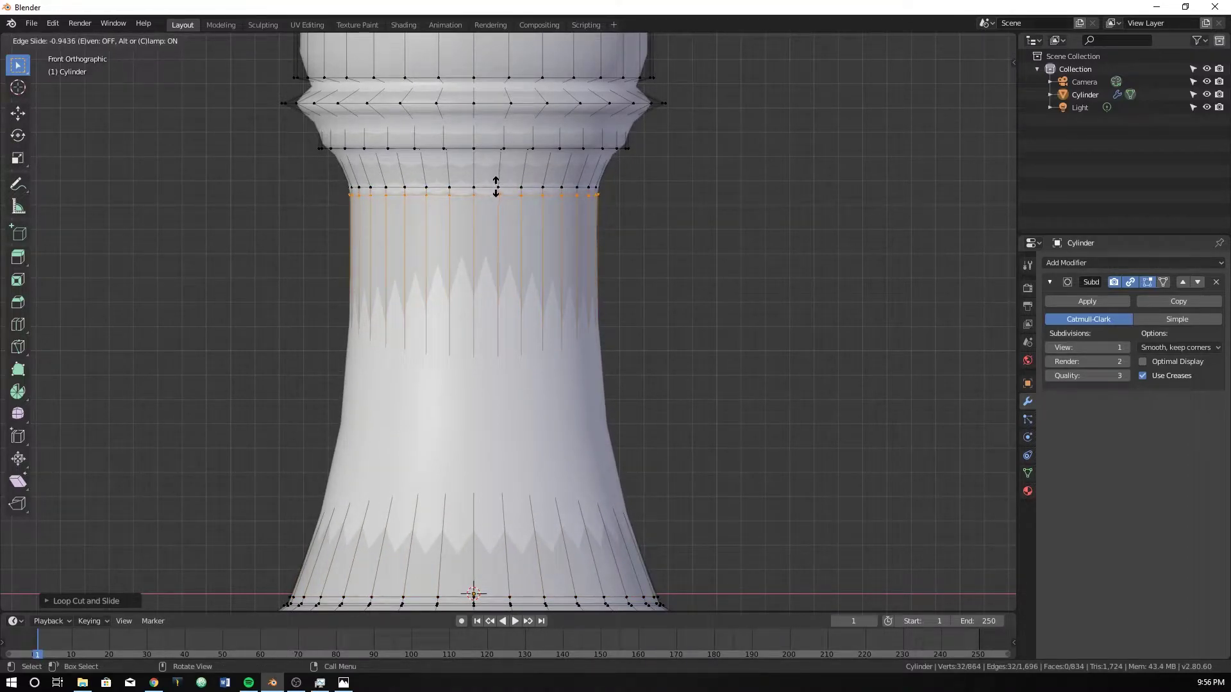
click(496, 184)
Add a loop cut near the top of the neck flare and another near the neck rim's lower edge.
key(ctrl+r)
click(487, 168)
click(489, 156)
key(ctrl+r)
click(447, 132)
click(448, 133)
Add two loop cuts to the neck rim's underside, one near its inner edge and one near its outer edge.
middle_drag(448, 134, 440, 236)
scroll(440, 237, up, 4)
scroll(440, 235, down, 3)
scroll(436, 205, up, 2)
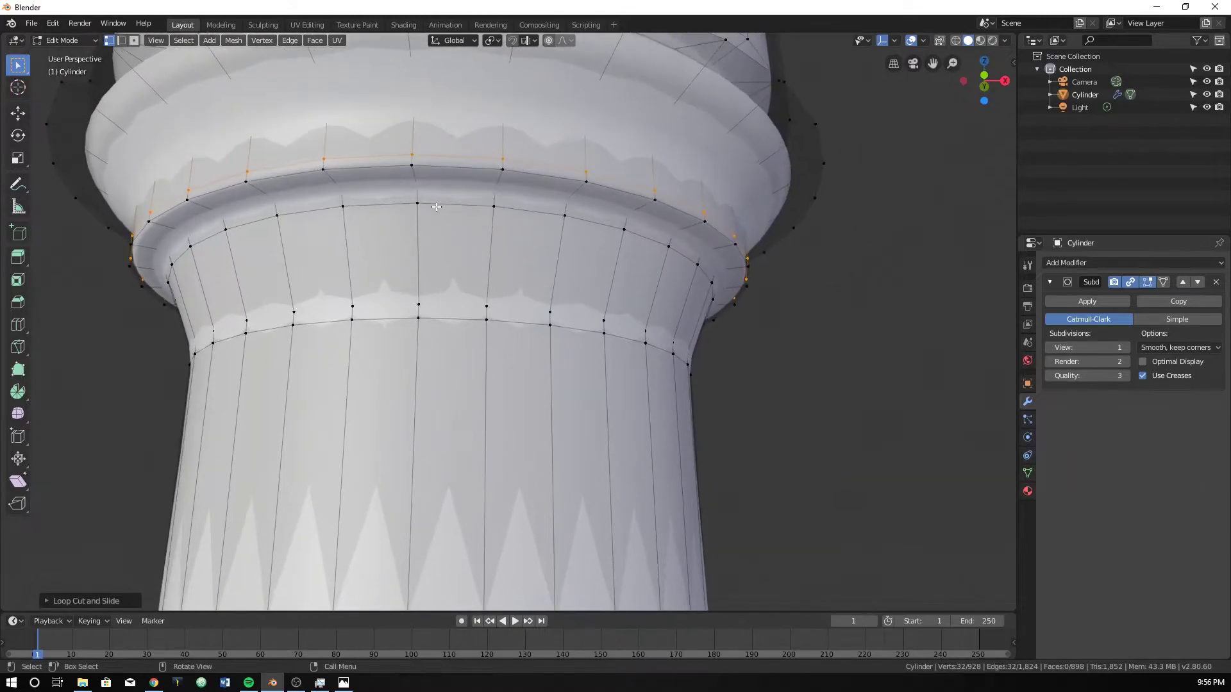
key(ctrl+r)
click(418, 175)
click(419, 185)
key(ctrl+r)
click(417, 176)
click(415, 169)
Add a loop cut to the side of the neck rim and slide it up close to the rim's top edge.
middle_drag(415, 169, 417, 204)
key(ctrl+r)
click(417, 205)
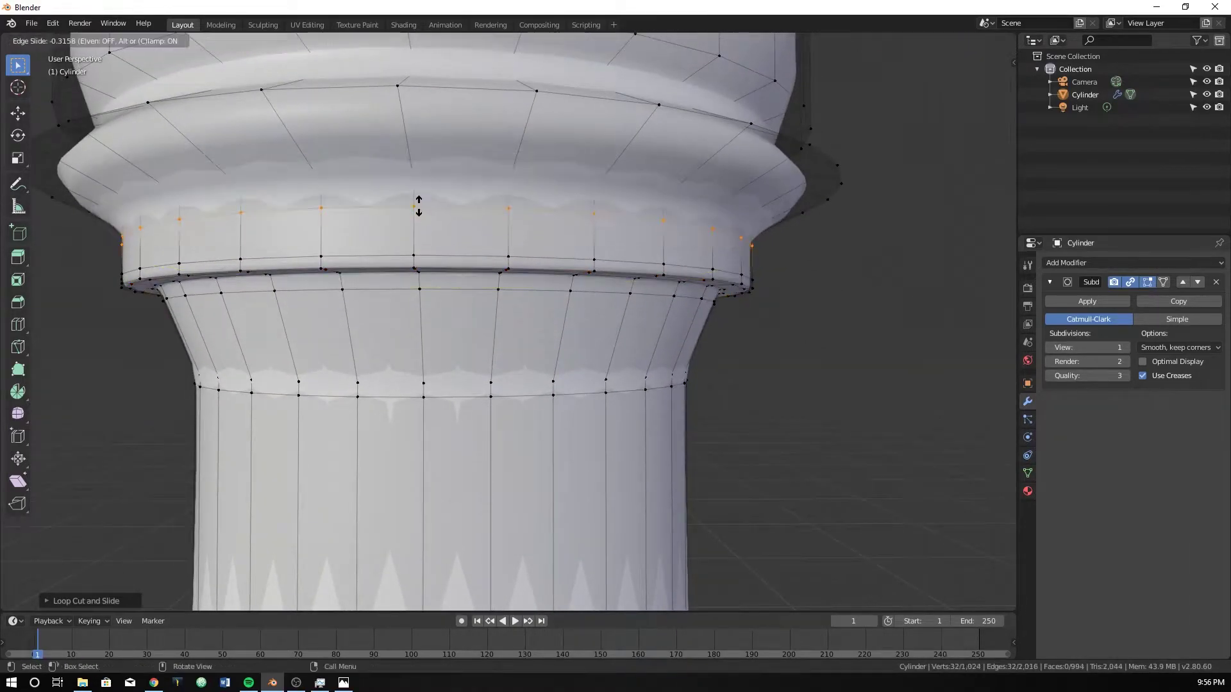
click(421, 182)
Add two loop cuts to the pointed collar's underside, one beside the neck rim and one at the collar's outer edge.
key(ctrl+r)
click(411, 139)
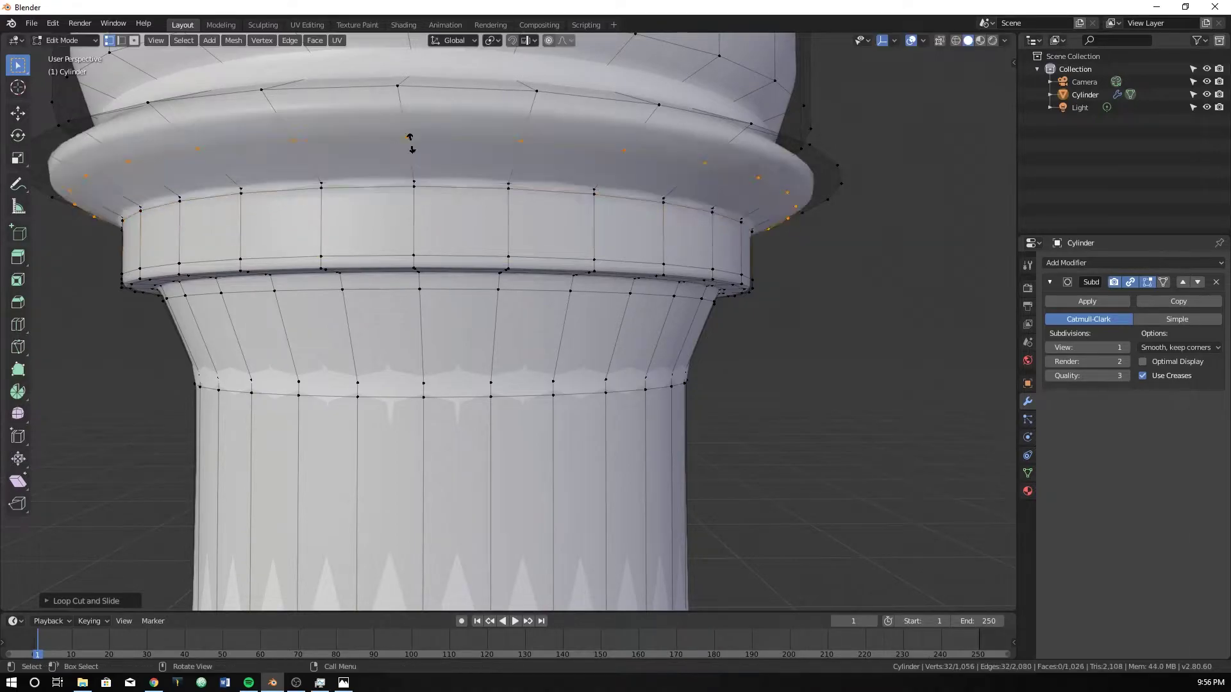
click(416, 168)
key(ctrl+r)
click(406, 132)
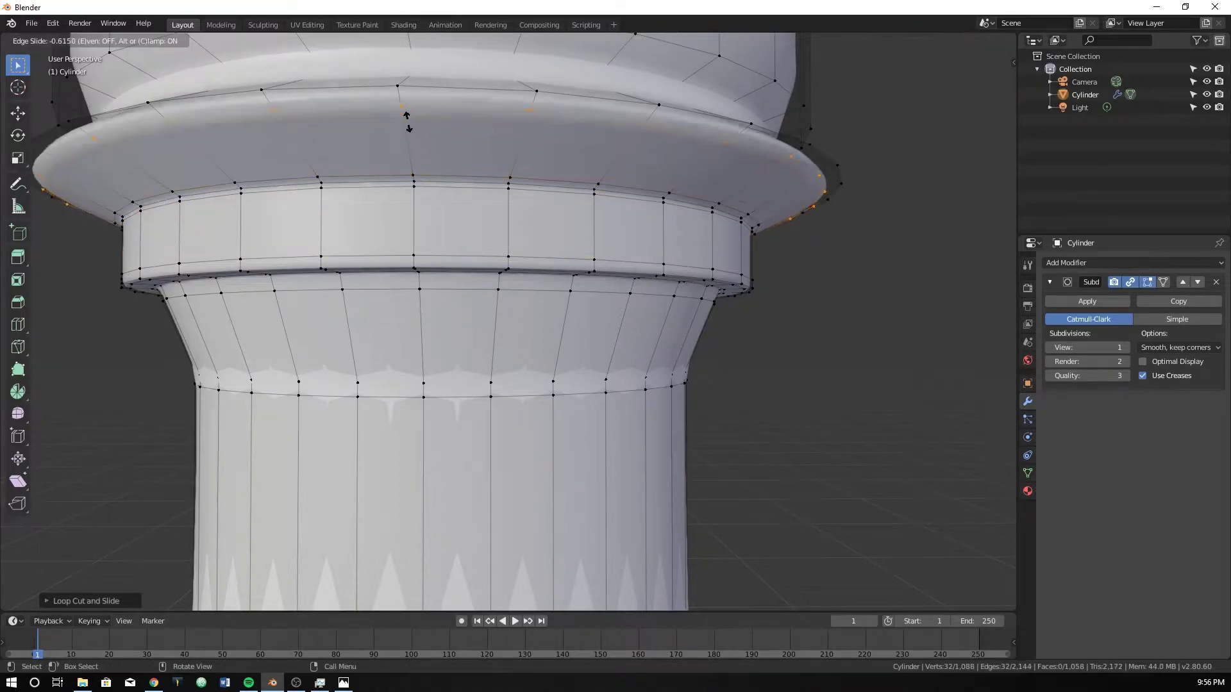
click(411, 93)
Add a loop cut to the collar's upper slope and edge-slide it close to the collar's outer edge.
key(ctrl+r)
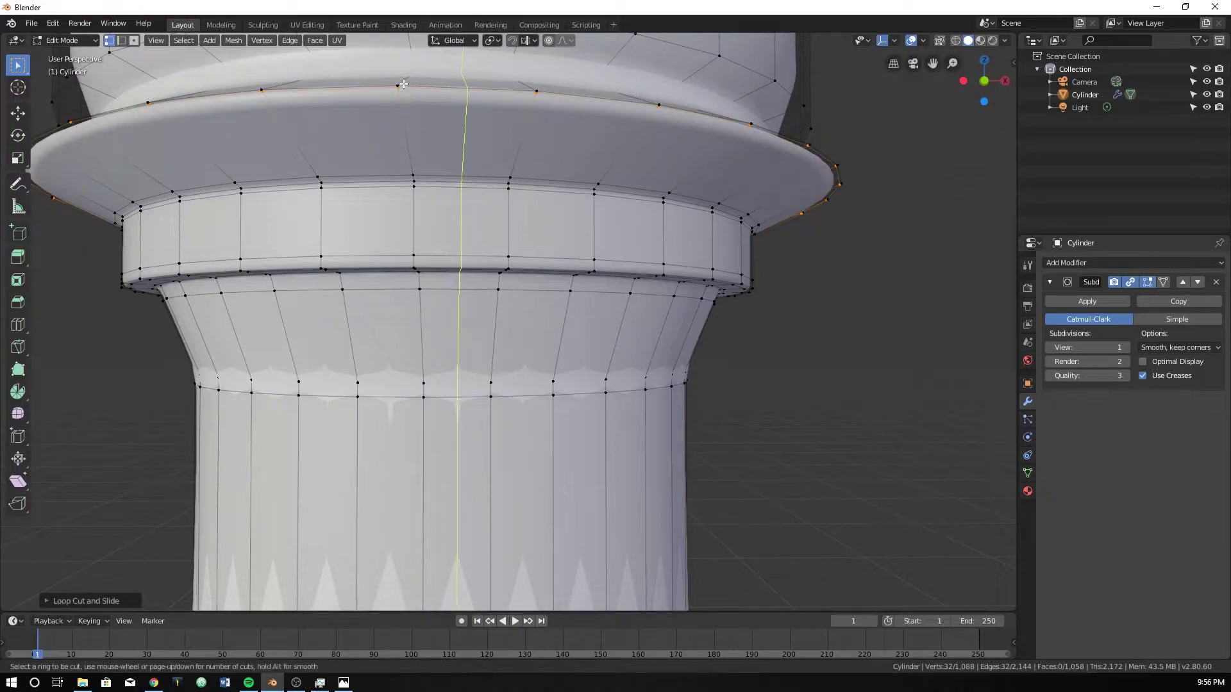
click(401, 81)
click(398, 92)
middle_drag(397, 95, 385, 321)
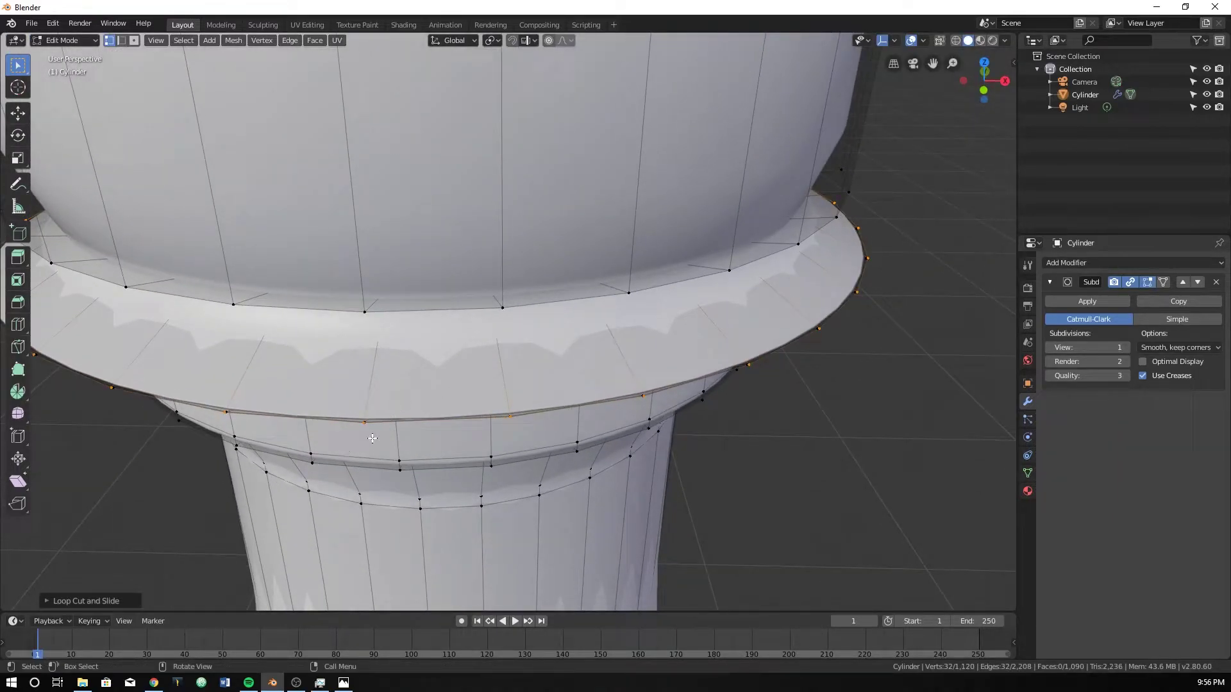
key(g)
key(g)
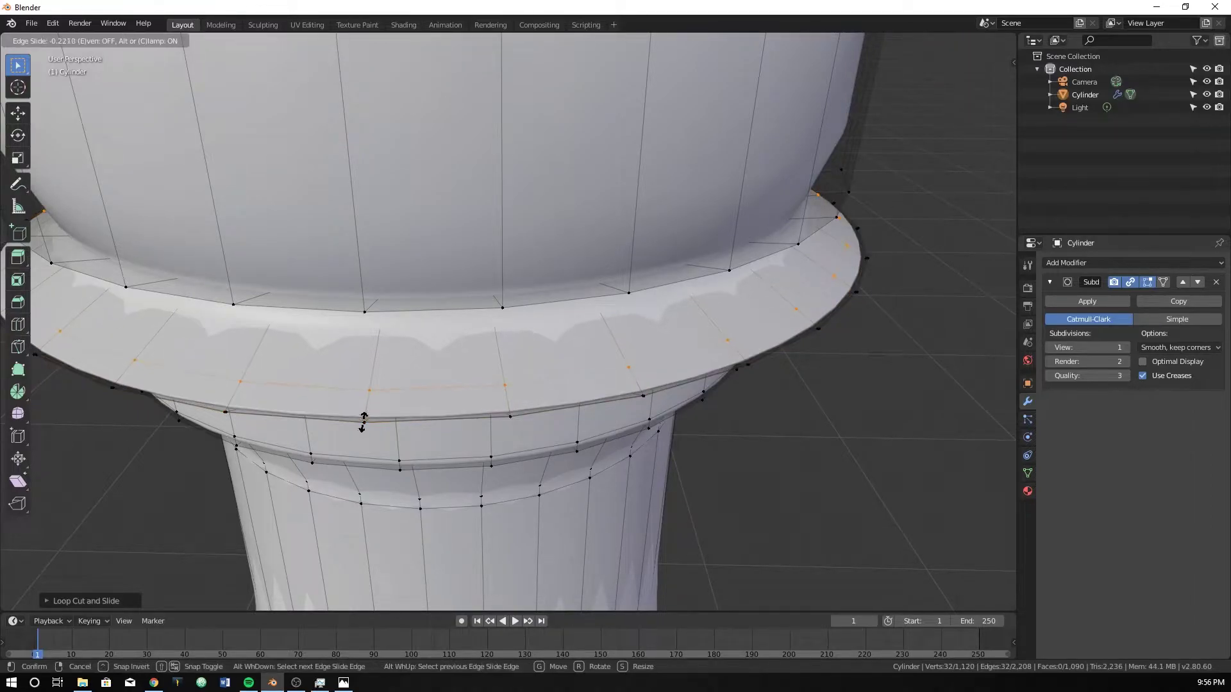
click(367, 416)
scroll(374, 401, down, 4)
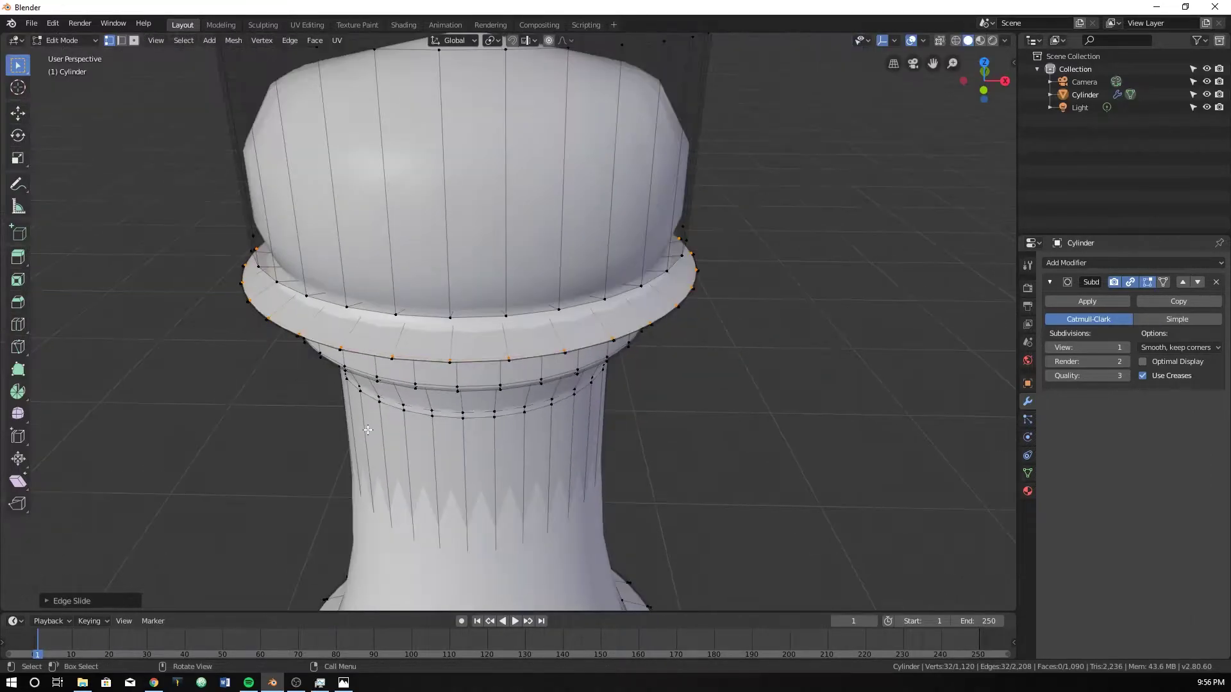
Add another loop cut to the collar's upper slope and slide it up to the groove beneath the head.
middle_drag(375, 402, 385, 359)
scroll(395, 399, up, 3)
key(ctrl+r)
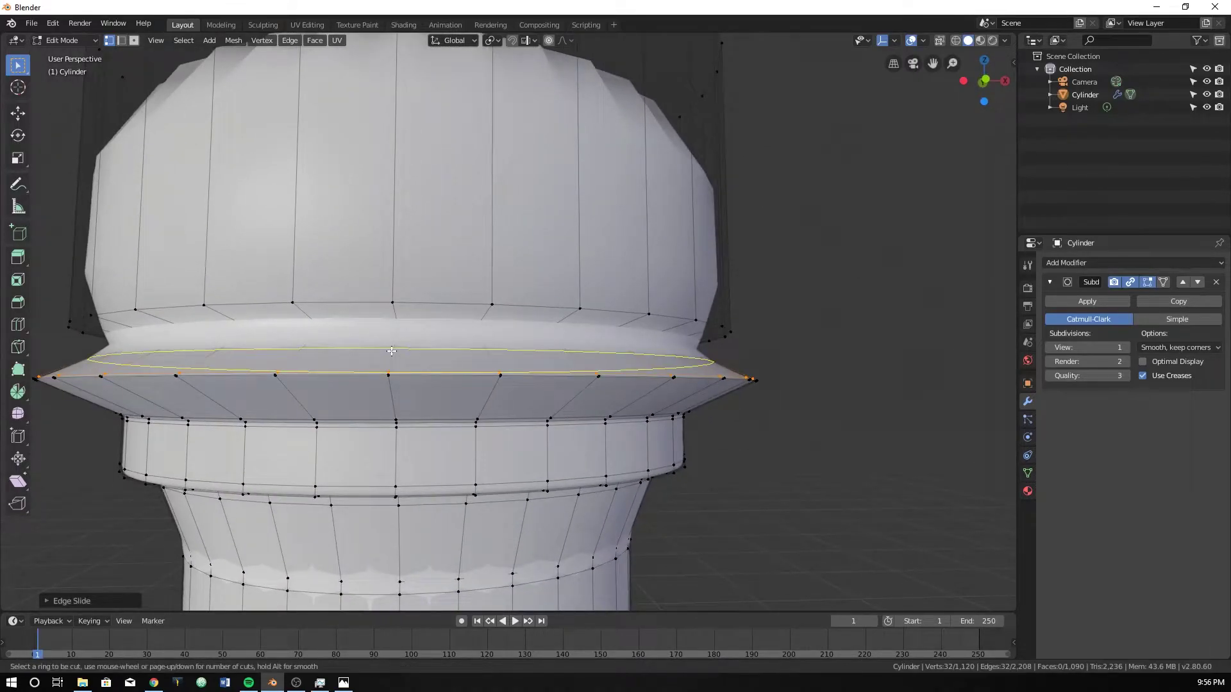
click(391, 351)
click(395, 316)
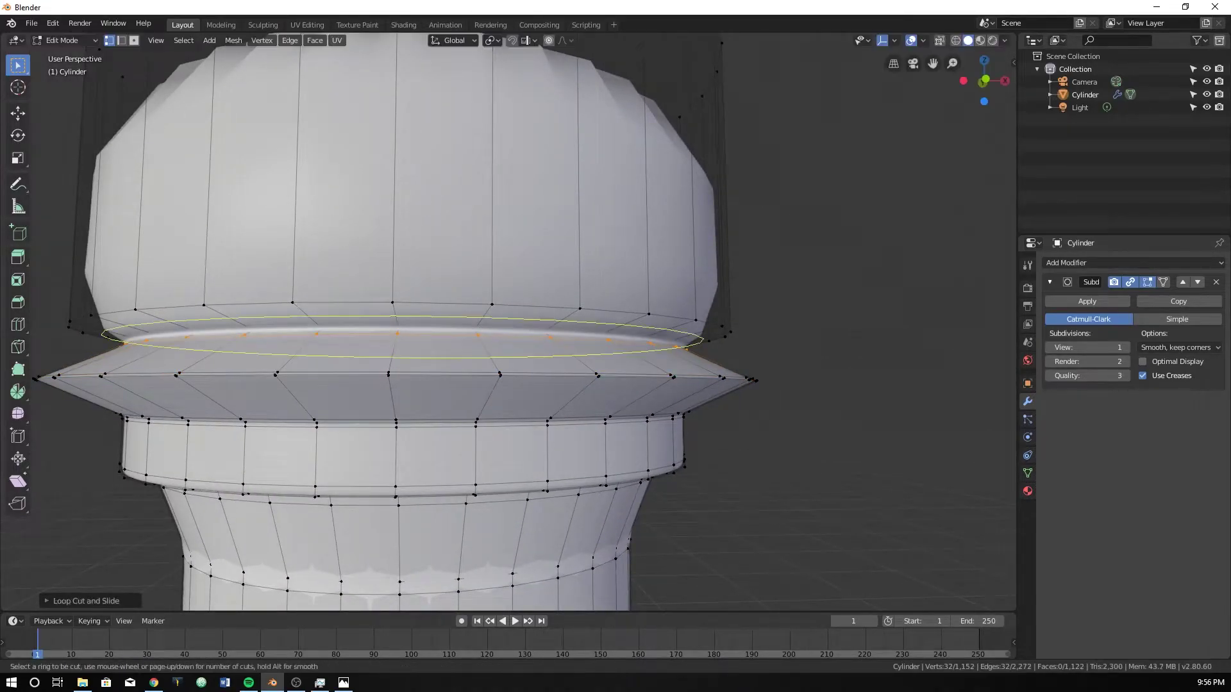
Add a loop cut to the head's underside and another to its side, both slid close to the head's lower edge.
key(g)
key(g)
click(393, 307)
key(ctrl+r)
click(390, 267)
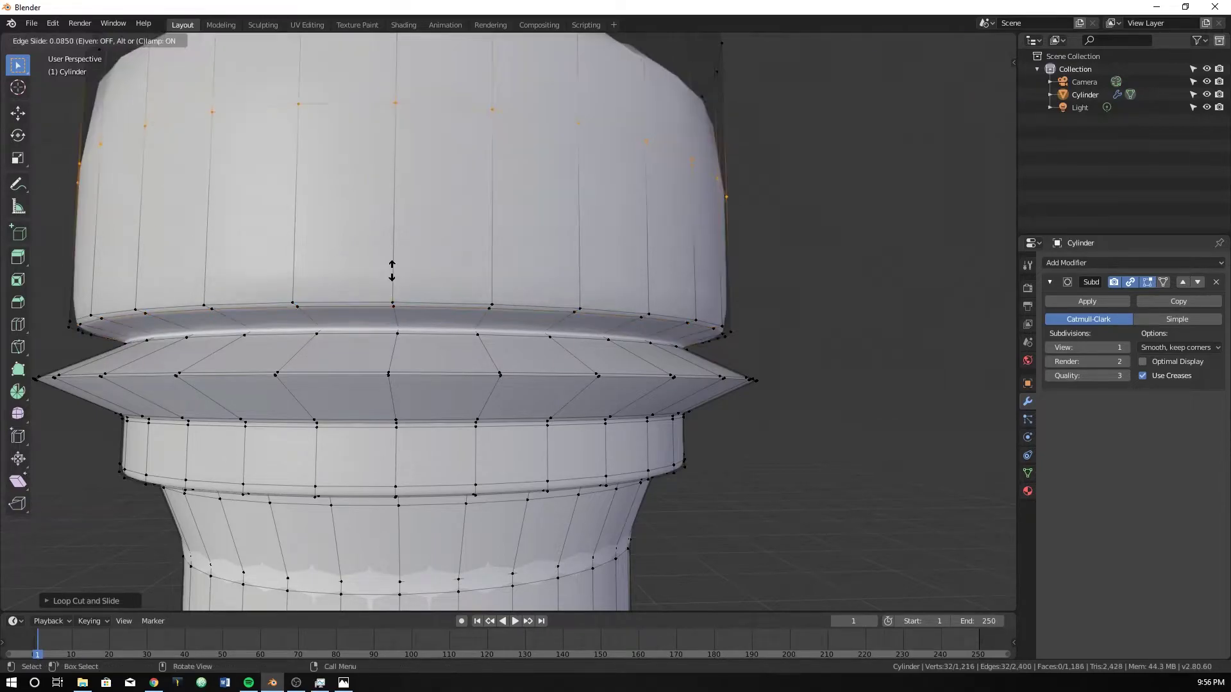
click(384, 441)
Add another loop cut to the head's side and edge-slide it to just below the head's top edge.
scroll(385, 417, down, 4)
key(ctrl+r)
click(426, 377)
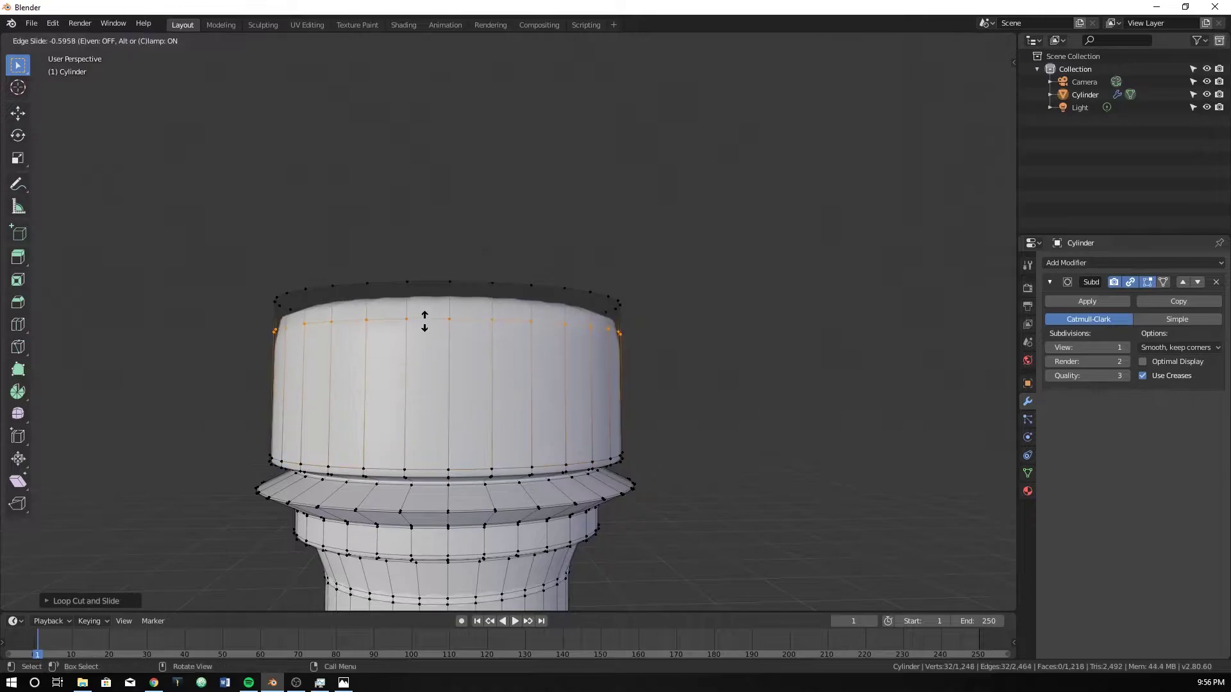
click(426, 283)
middle_drag(426, 334, 436, 368)
scroll(420, 385, up, 5)
scroll(404, 449, down, 3)
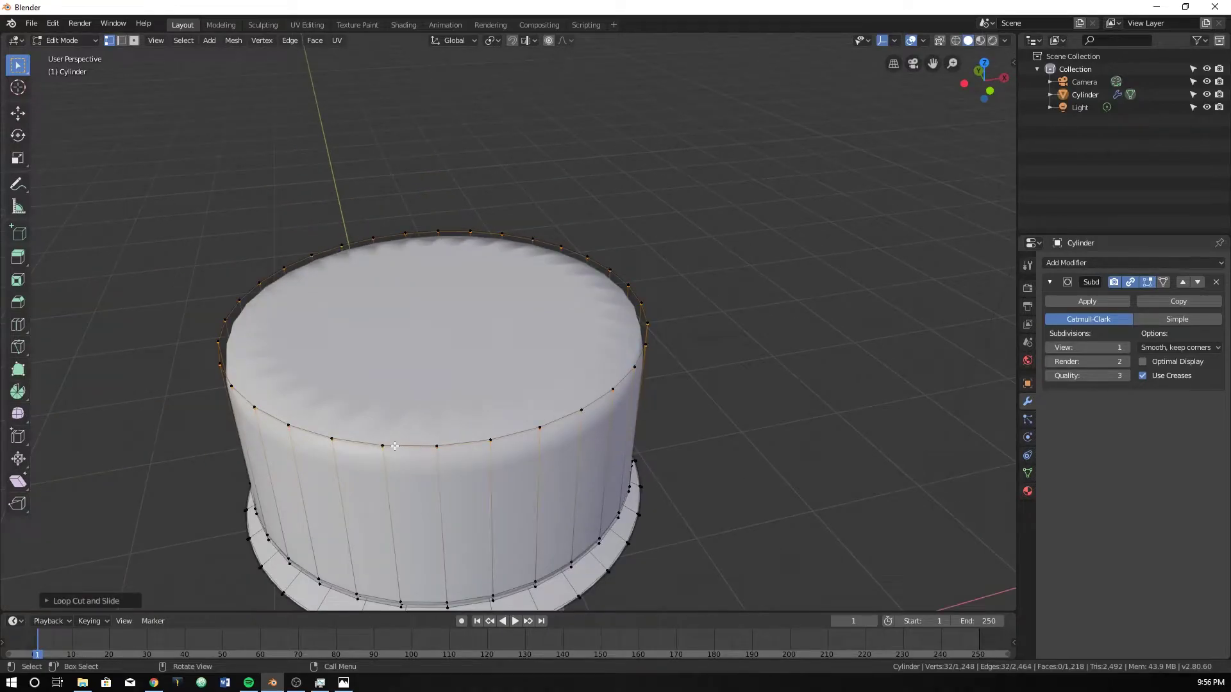
key(ctrl+r)
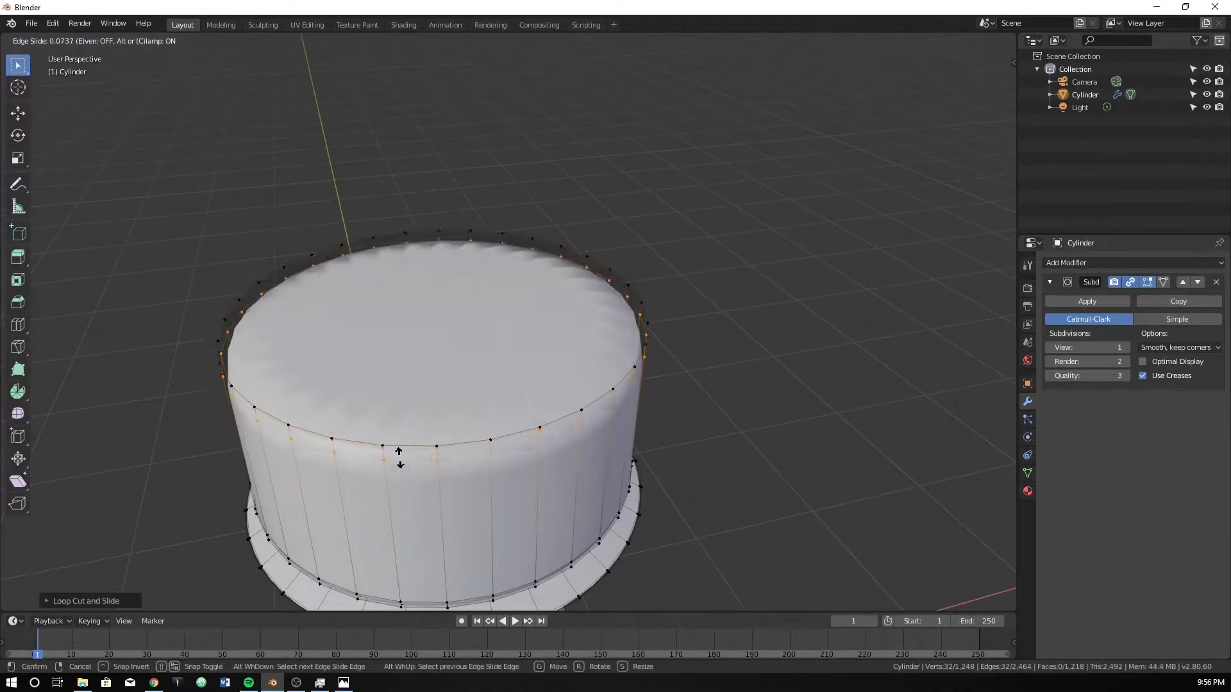
click(399, 452)
click(398, 452)
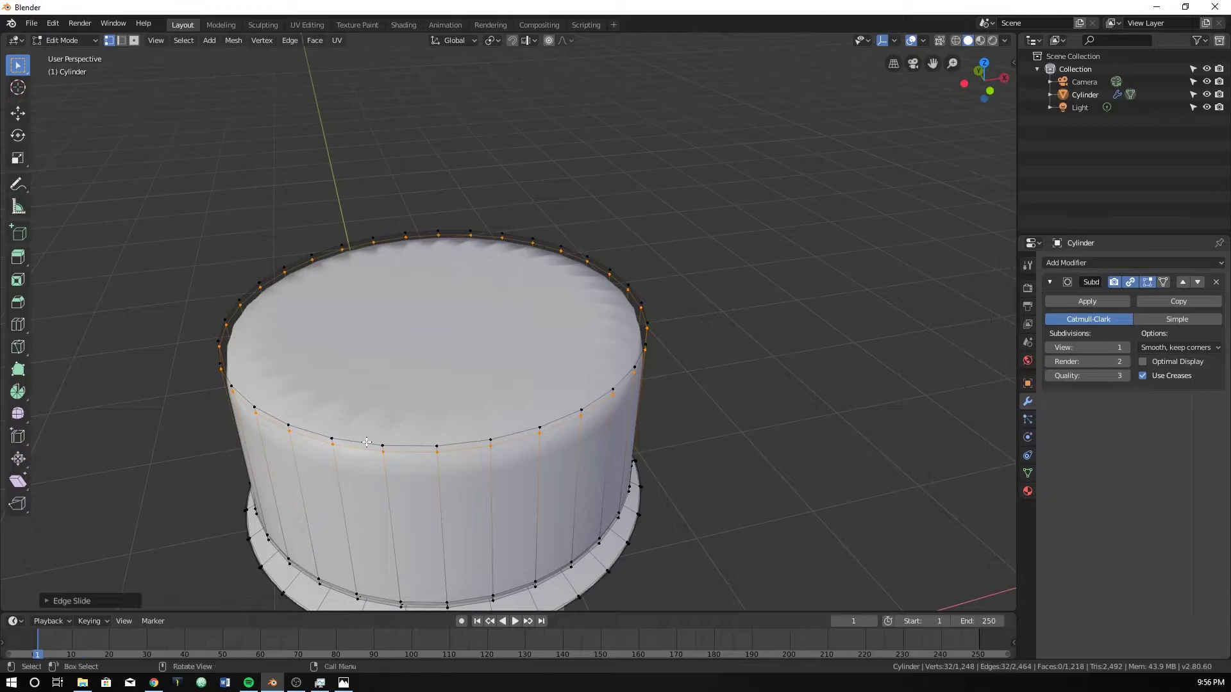
Extrude the head's top face in place and scale it inward to leave a narrow rim around it.
alt+click(402, 222)
key(e)
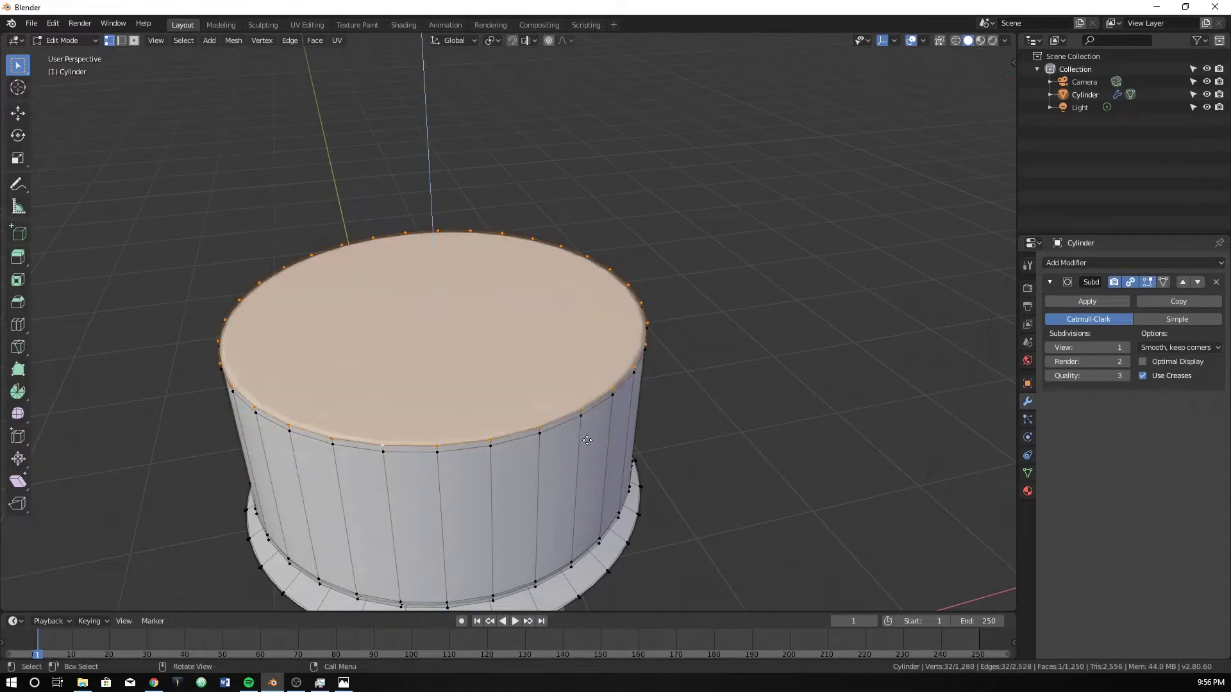
key(Escape)
key(s)
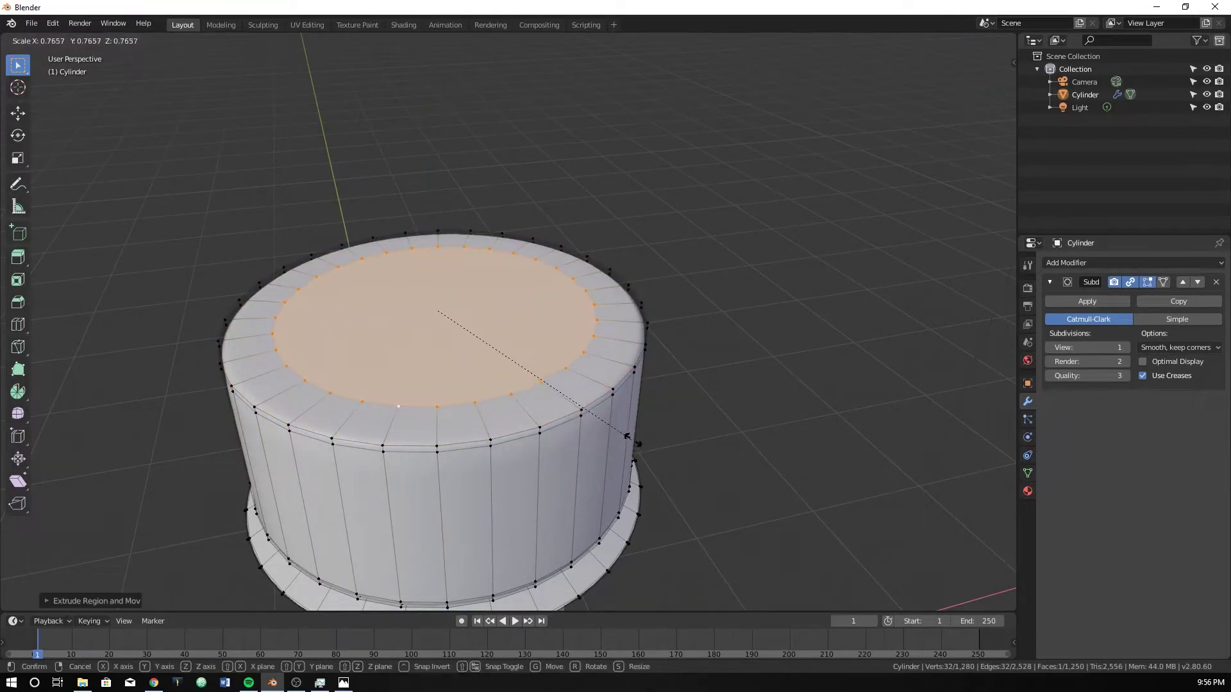
click(665, 447)
scroll(660, 444, down, 6)
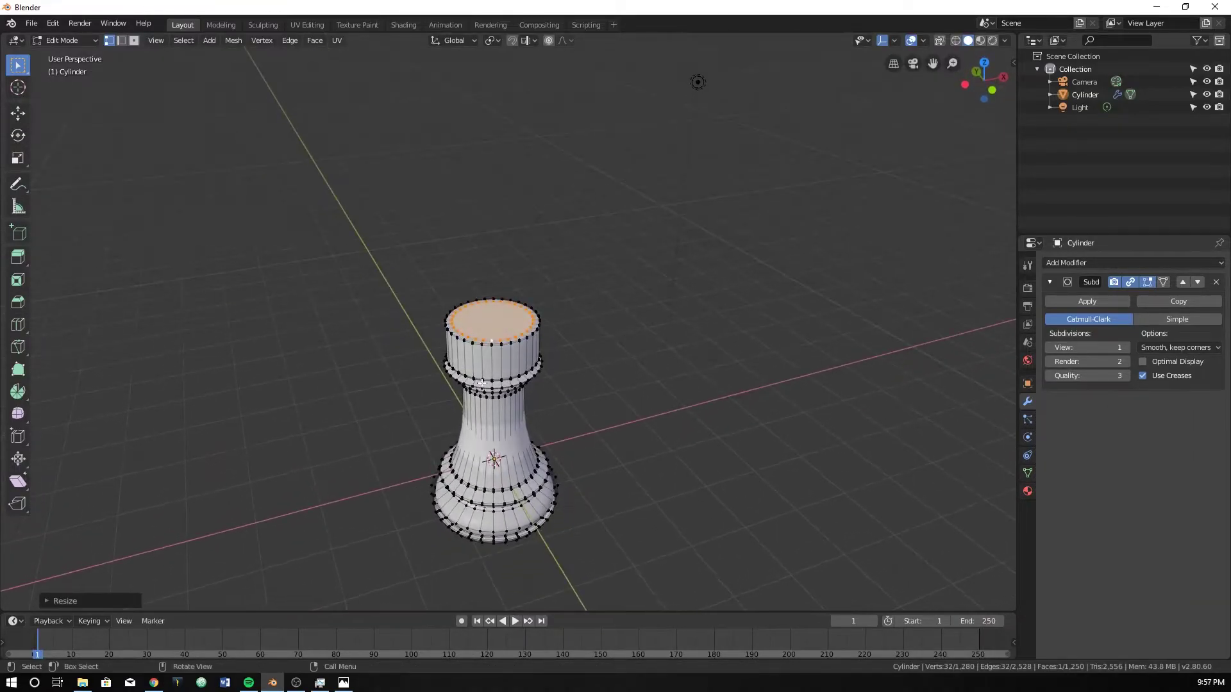
Extrude the inner top face down into the head to hollow it out like a cup.
scroll(539, 333, up, 7)
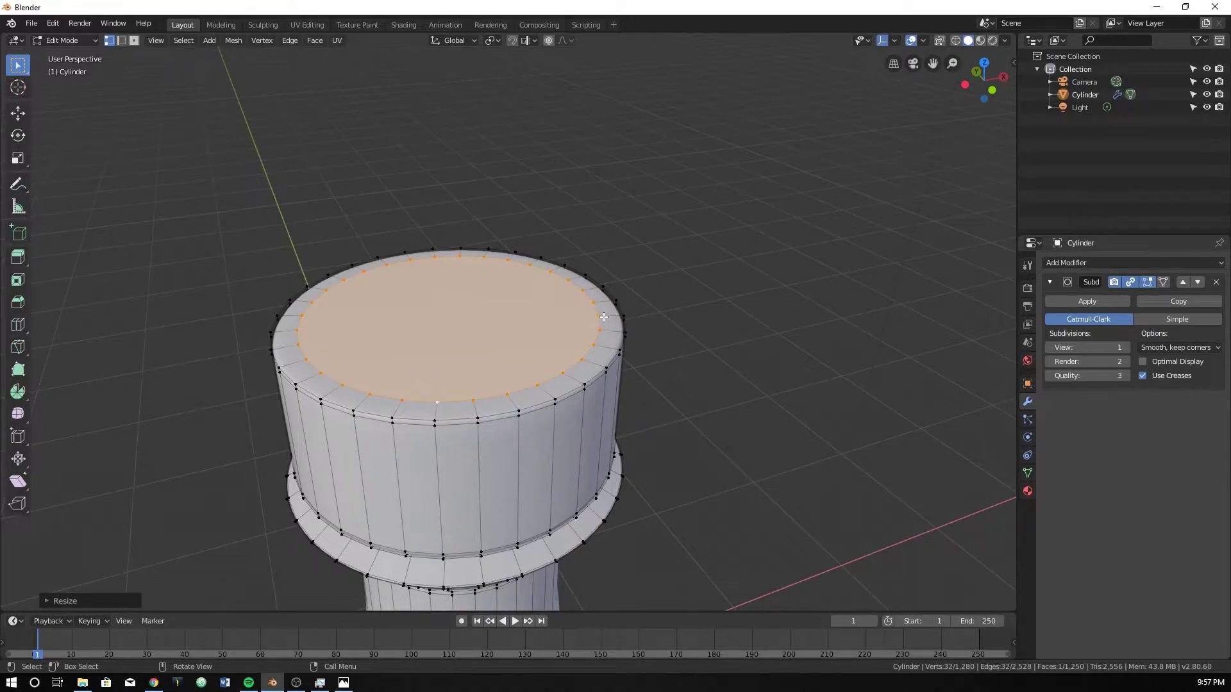
key(e)
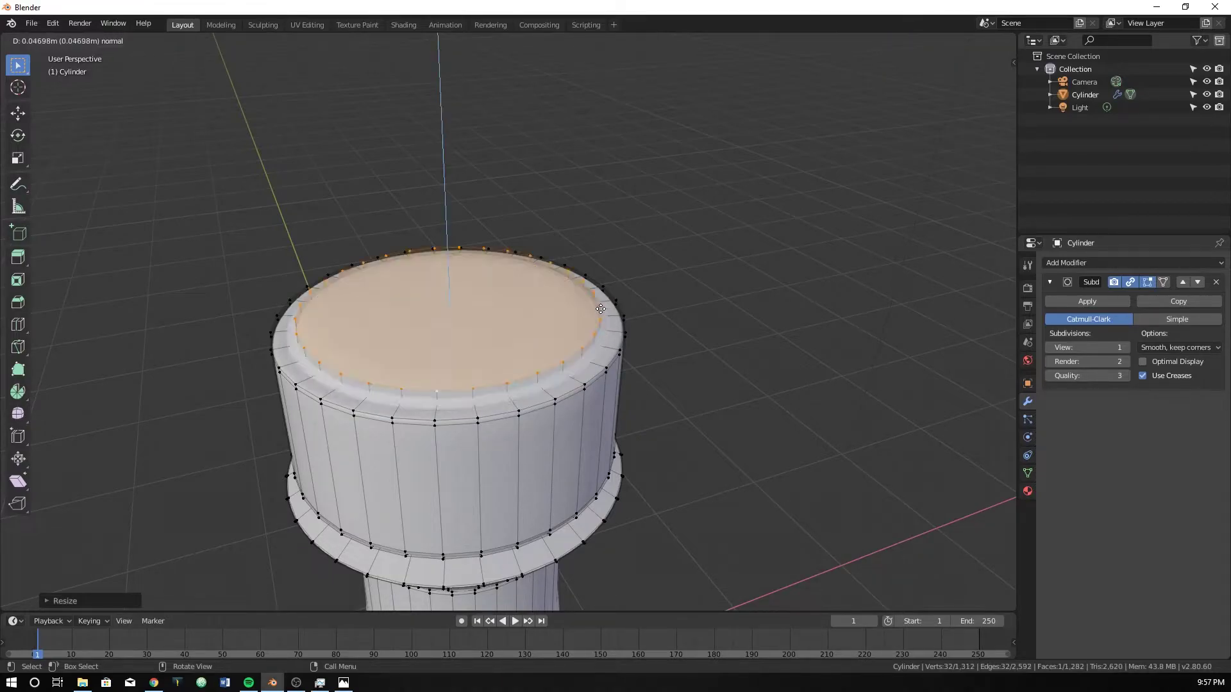
click(589, 466)
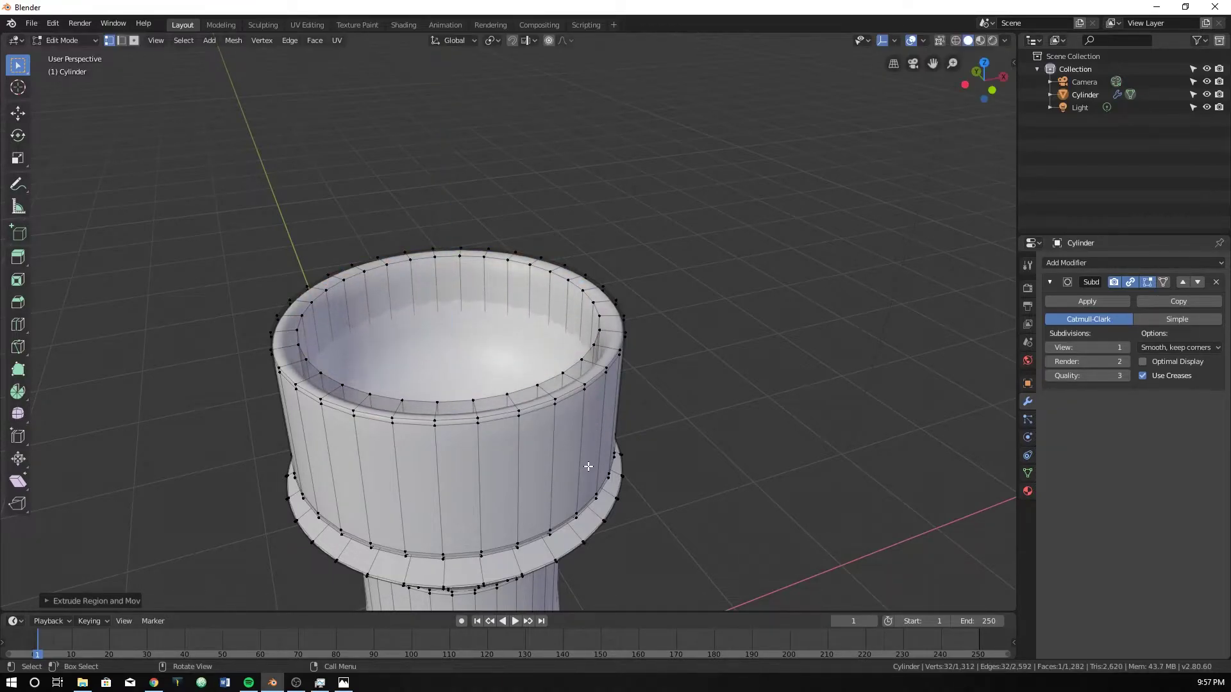
Add supporting loop cuts to the cup's inner wall and around the top face of its rim.
key(ctrl+r)
click(355, 292)
click(349, 259)
key(ctrl+r)
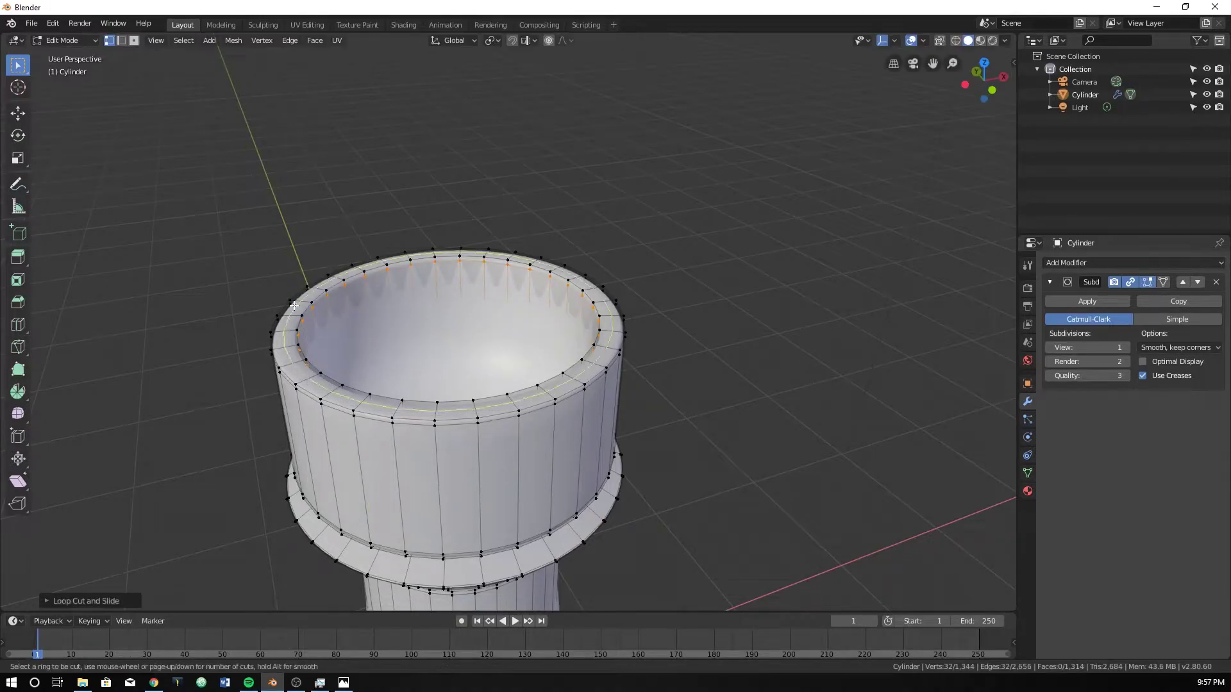
click(293, 313)
middle_drag(436, 359, 366, 282)
key(g)
key(g)
click(385, 319)
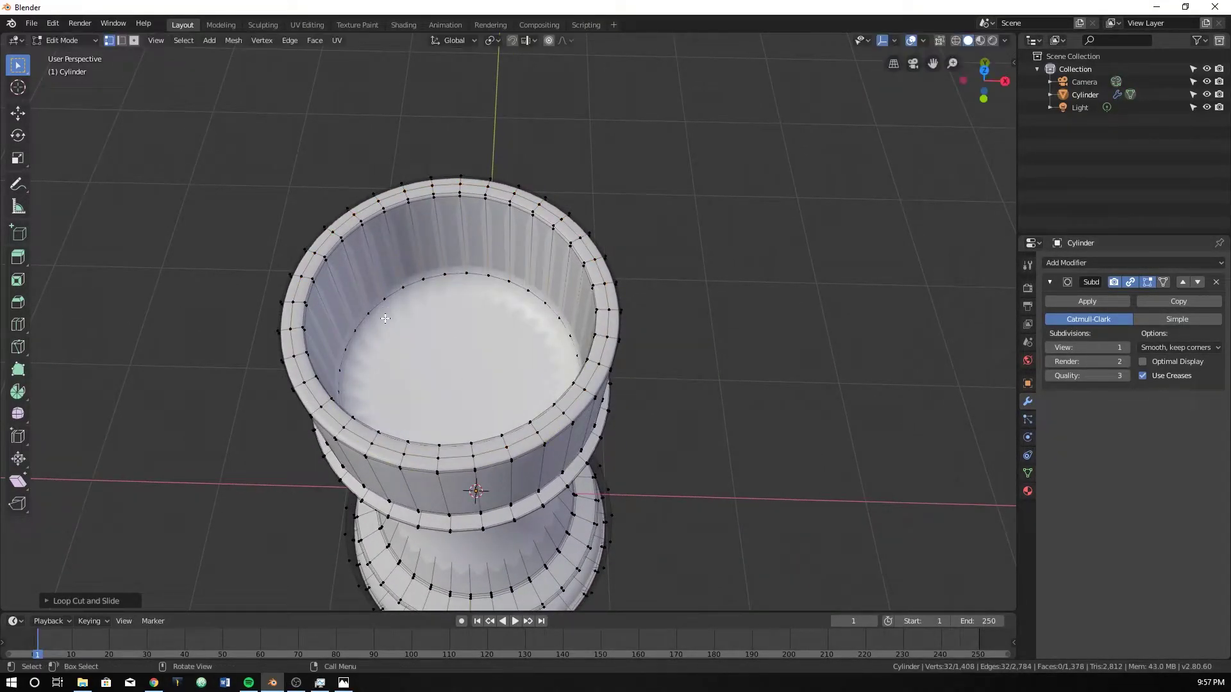
Try to fill the cup's floor with a triangle fan by extruding its edge loop in place and merging the vertices at center.
middle_drag(462, 332, 465, 400)
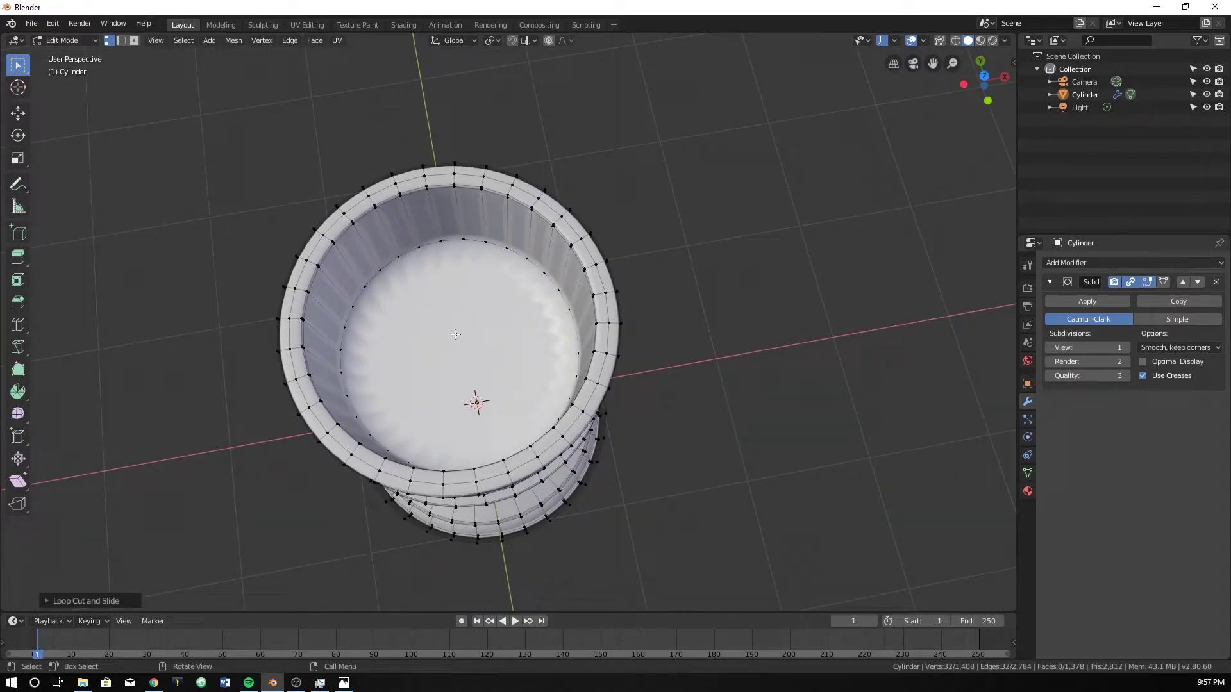
alt+click(372, 284)
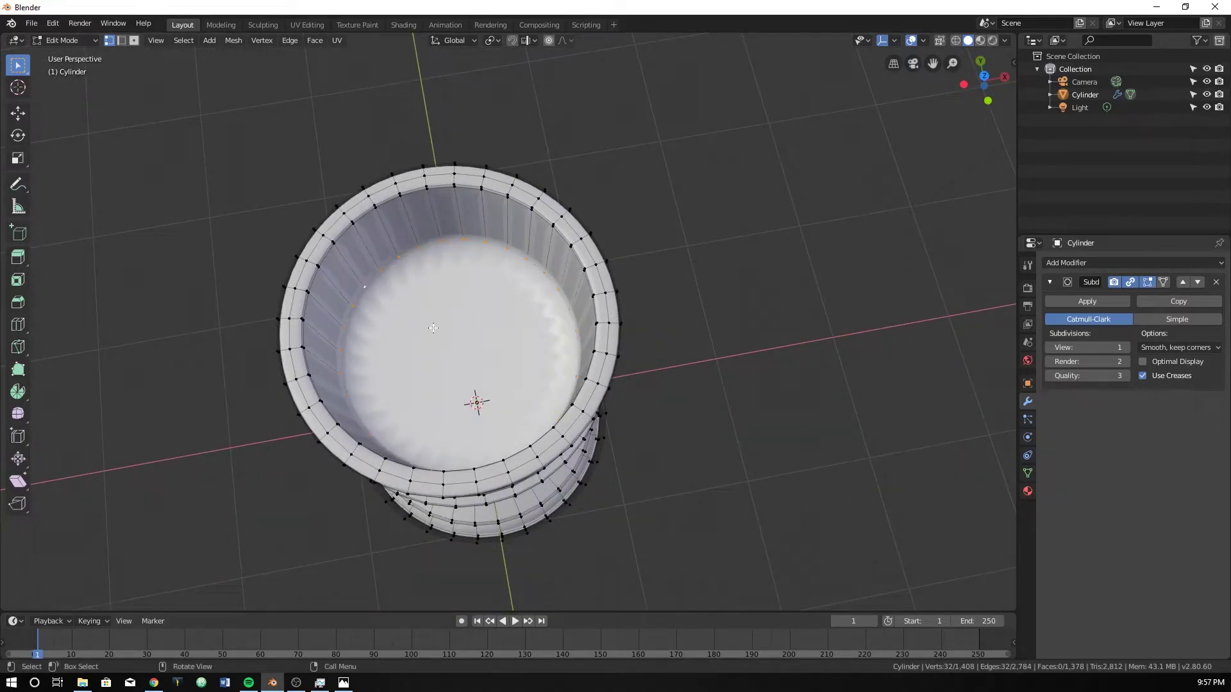
key(e)
right_click(716, 377)
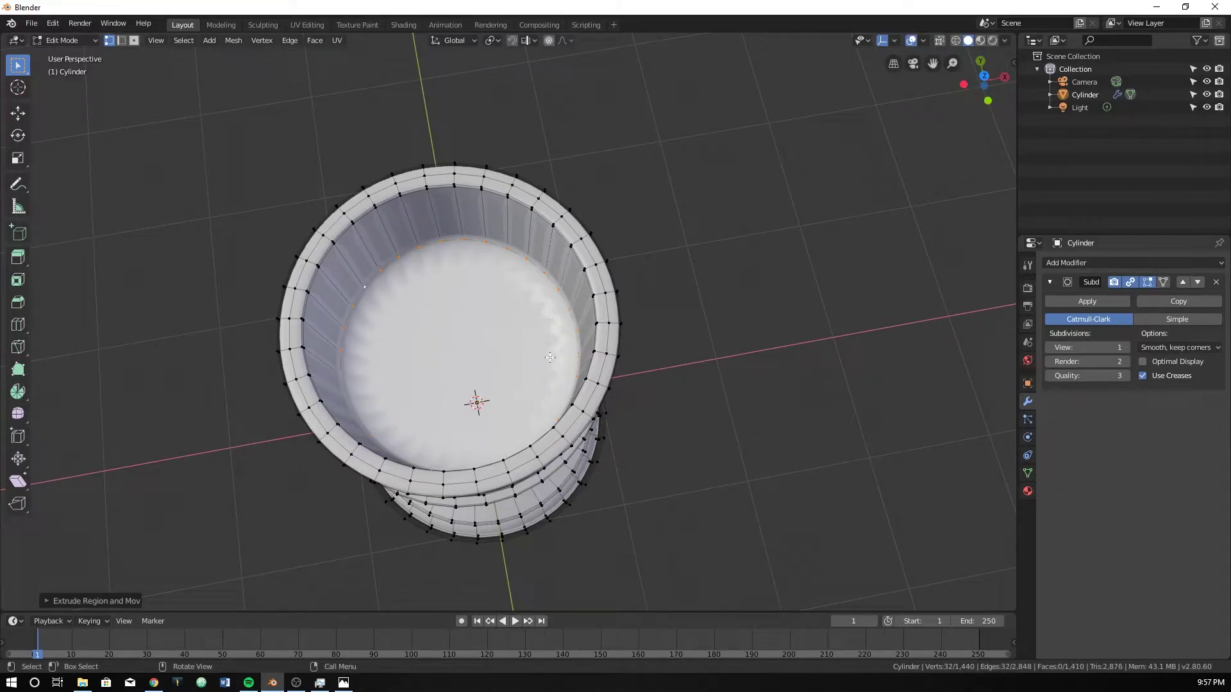
key(s)
key(0)
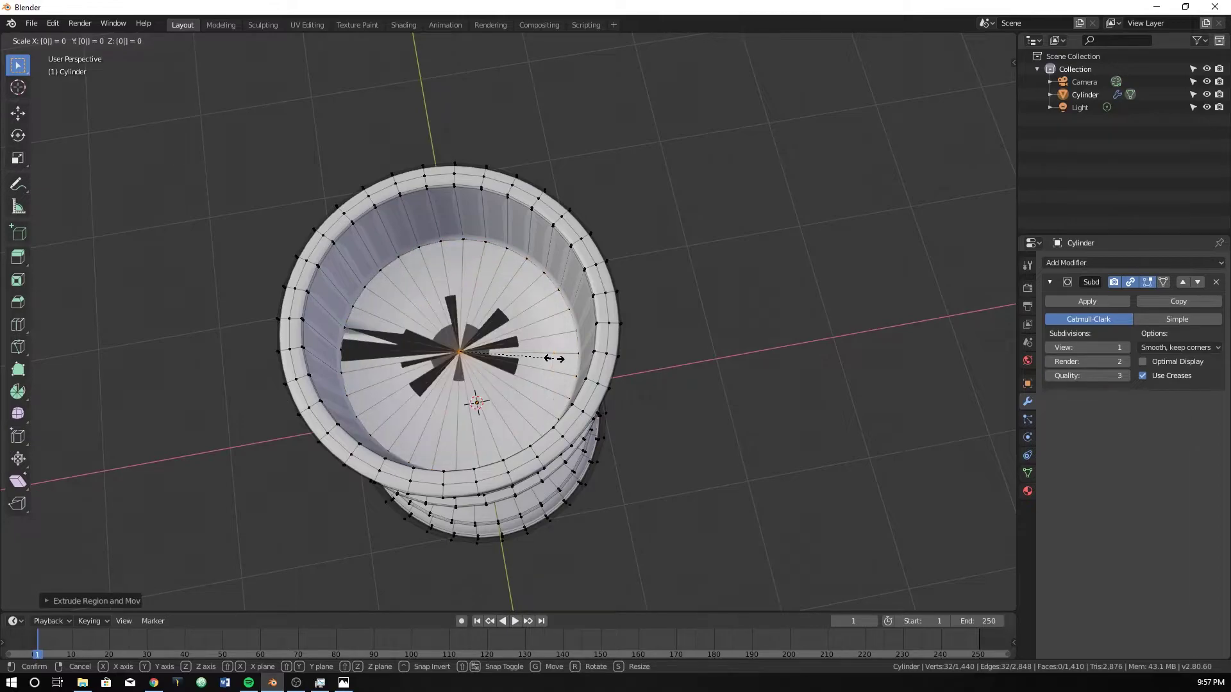
right_click(555, 358)
right_click(520, 356)
mouse_move(518, 355)
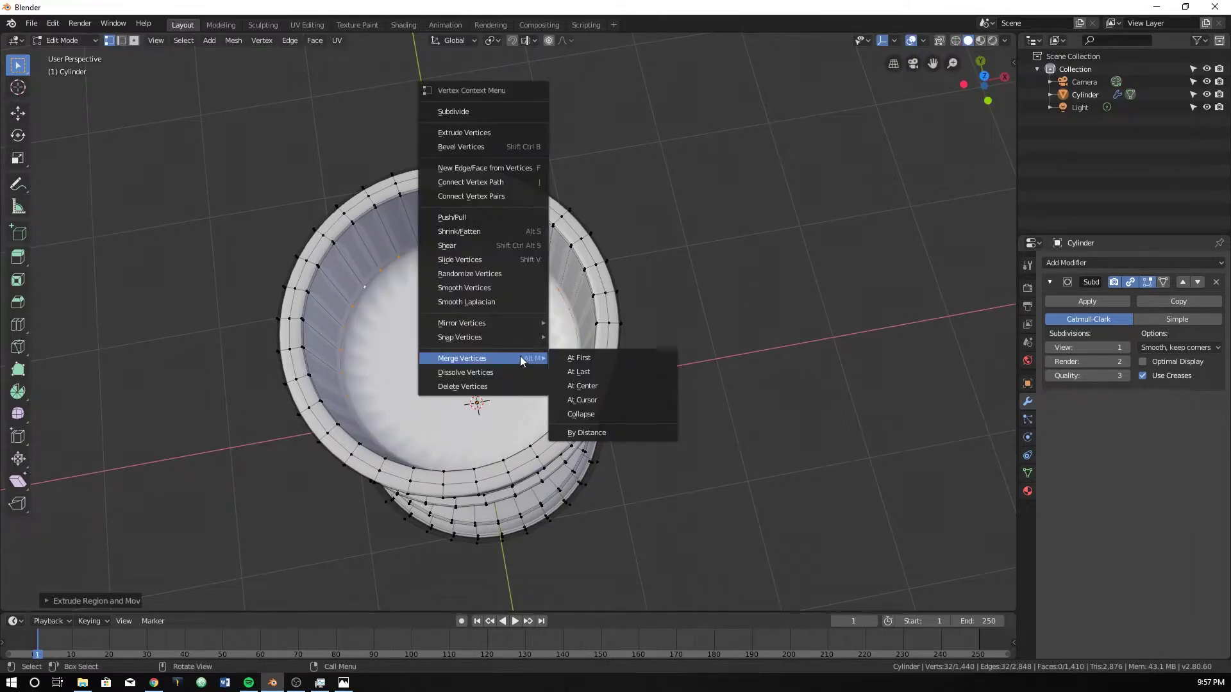
click(586, 386)
Check the cup's floor in Object Mode, and undo the center merge and the floor extrusion.
middle_drag(385, 366, 379, 338)
key(Tab)
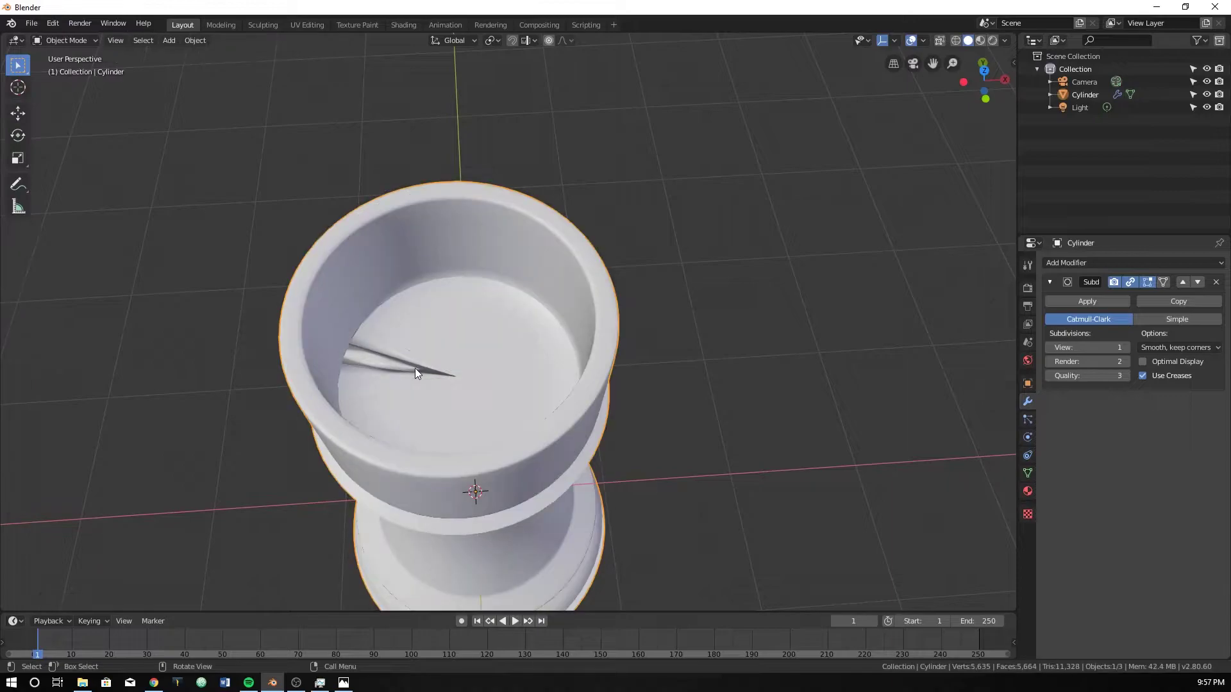
middle_drag(458, 375, 422, 384)
key(Tab)
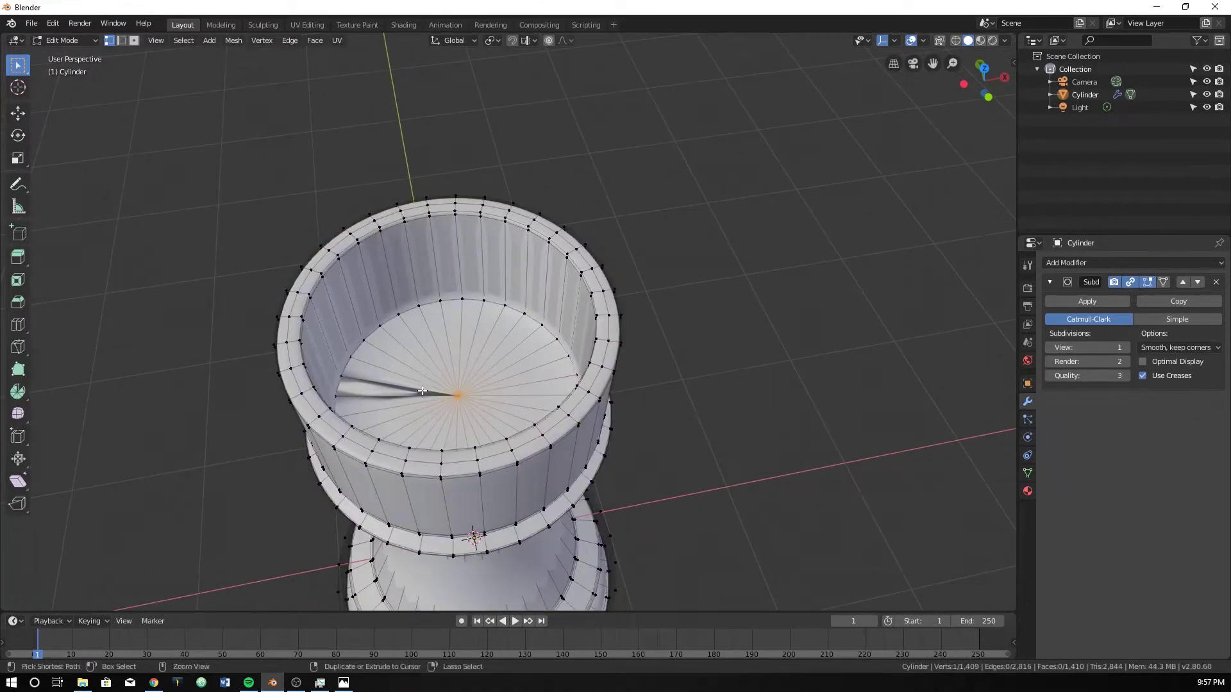
key(ctrl+z)
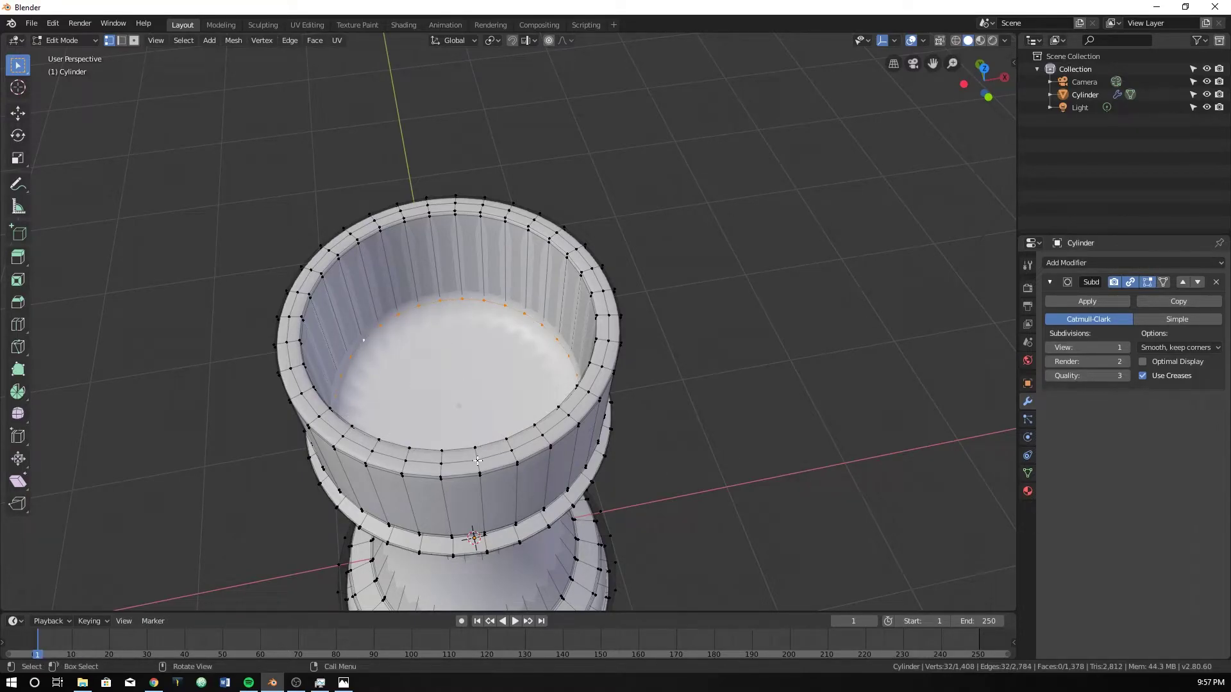
Examine the hollow head from several angles and the rook's whole profile from the front in Object Mode.
middle_drag(476, 458, 483, 485)
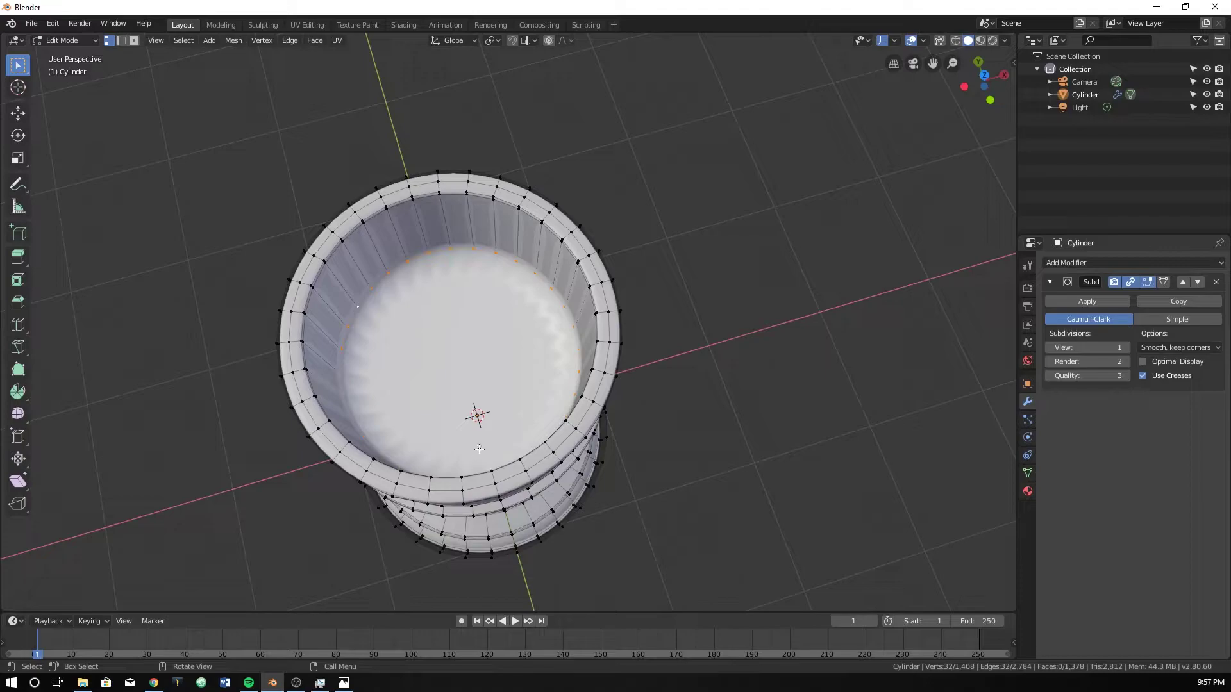
middle_drag(628, 423, 526, 346)
scroll(610, 381, down, 3)
scroll(497, 408, up, 3)
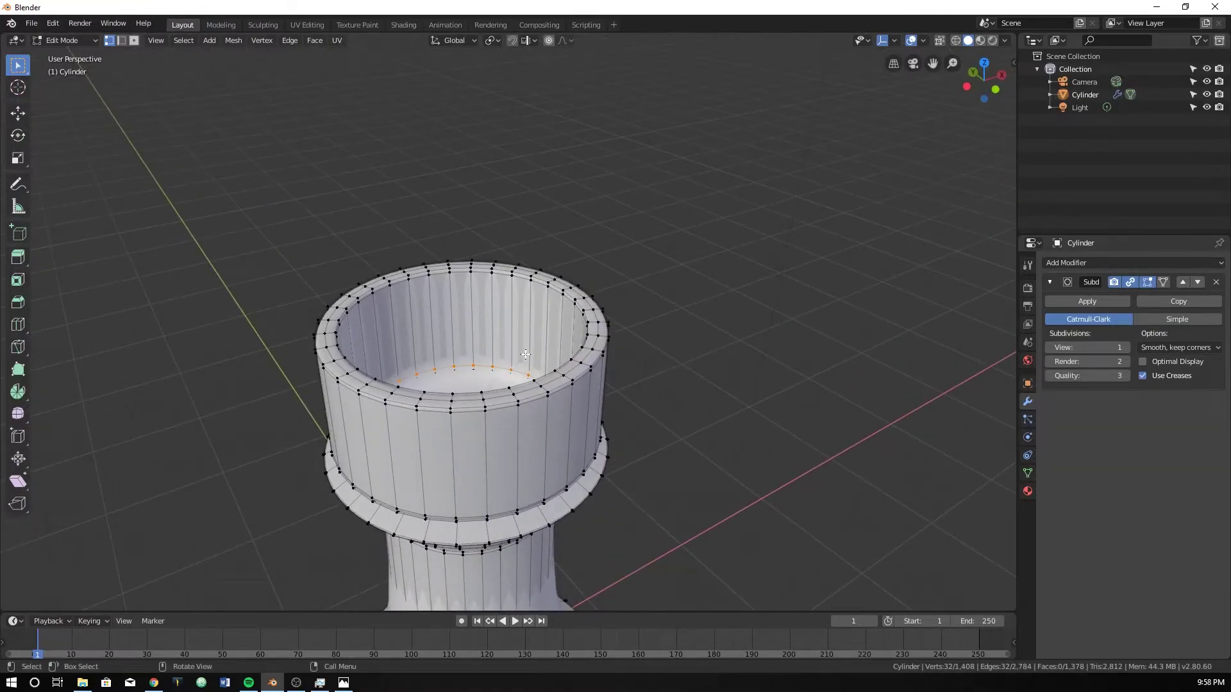
key(KP_1)
key(Tab)
scroll(526, 368, down, 4)
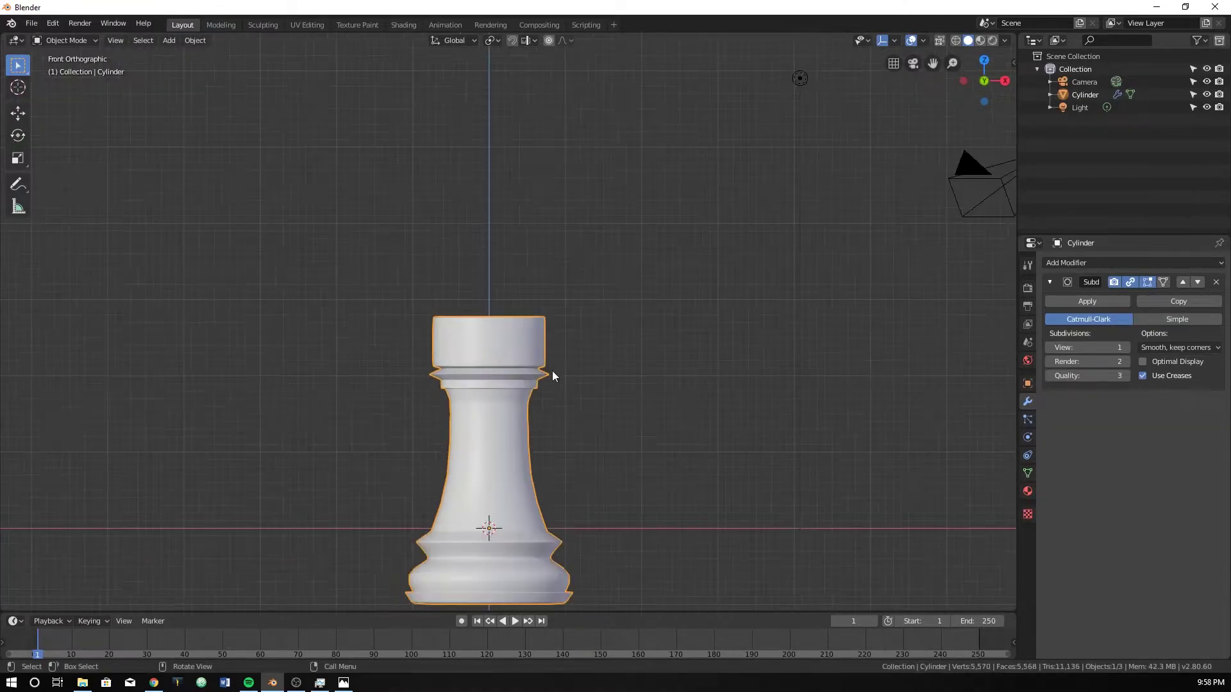
middle_drag(550, 365, 592, 395)
Set the Subdivision Surface modifier's viewport subdivisions to 2.
click(1126, 348)
scroll(568, 397, up, 4)
right_click(506, 426)
click(506, 426)
middle_drag(505, 426, 533, 455)
Edge-slide the support loop on the collar's upper slope inward, away from the collar's outer edge.
key(Tab)
scroll(481, 453, up, 10)
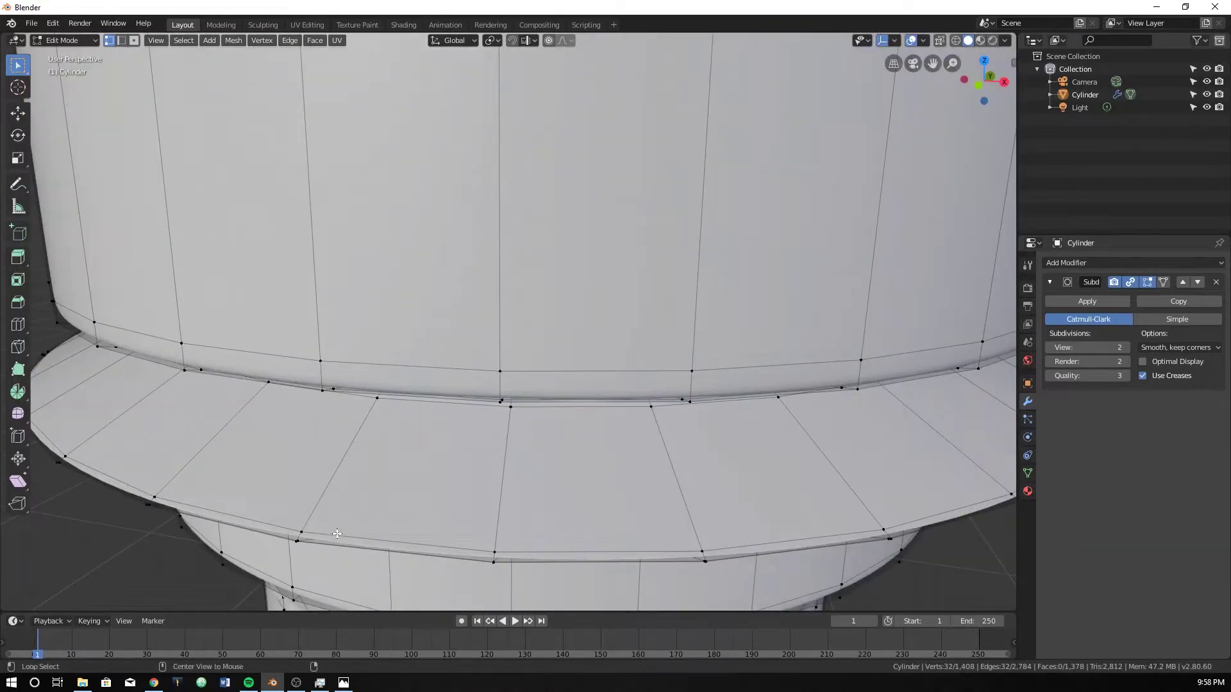
alt+click(341, 541)
key(g)
key(g)
click(343, 523)
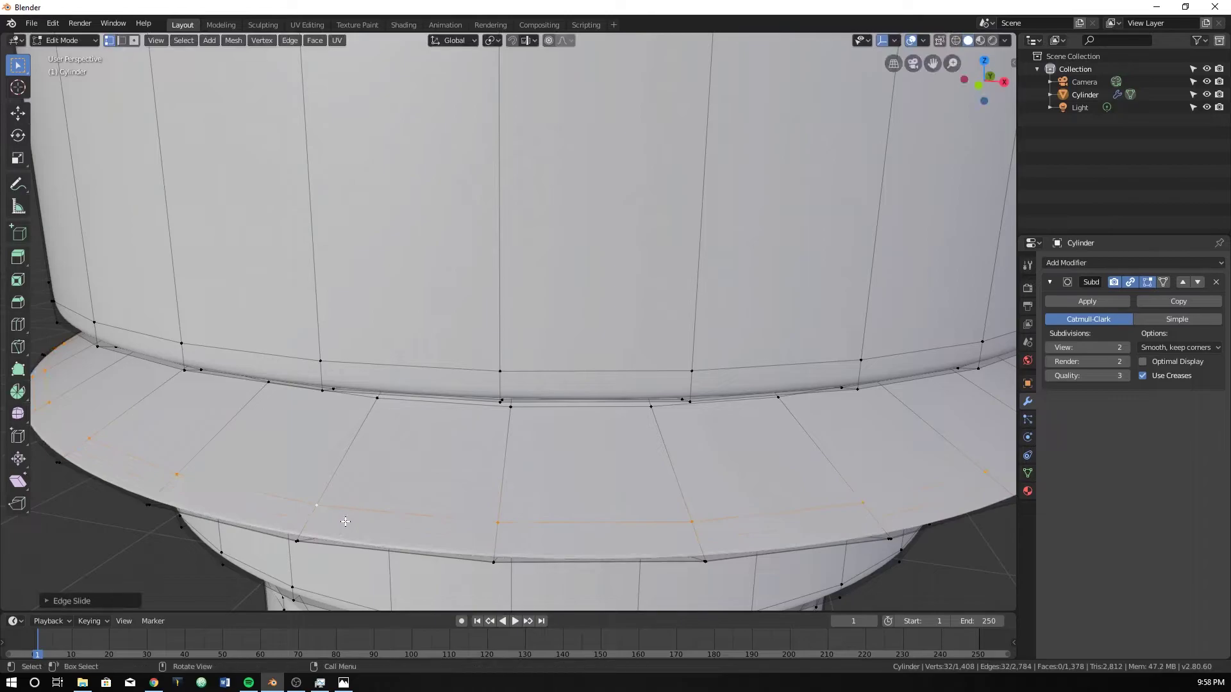
Edge-slide the support loop on the collar's underside inward, away from the collar's outer edge.
middle_drag(344, 523, 360, 461)
alt+click(341, 327)
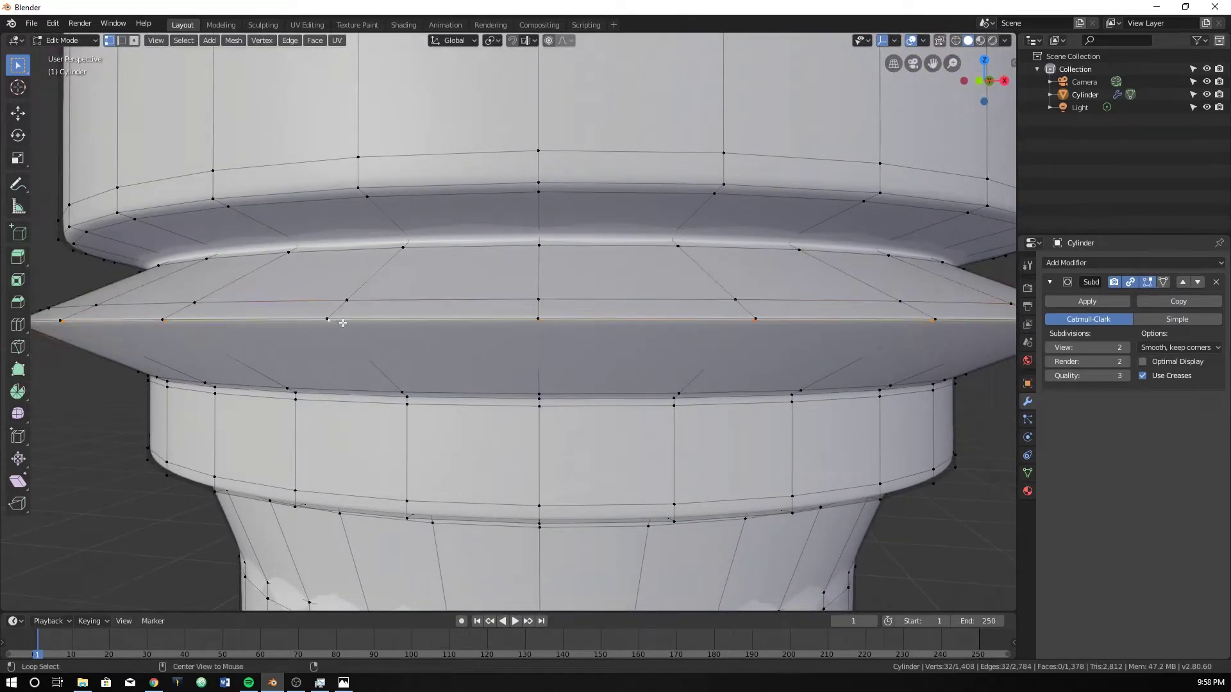
key(g)
key(g)
click(351, 342)
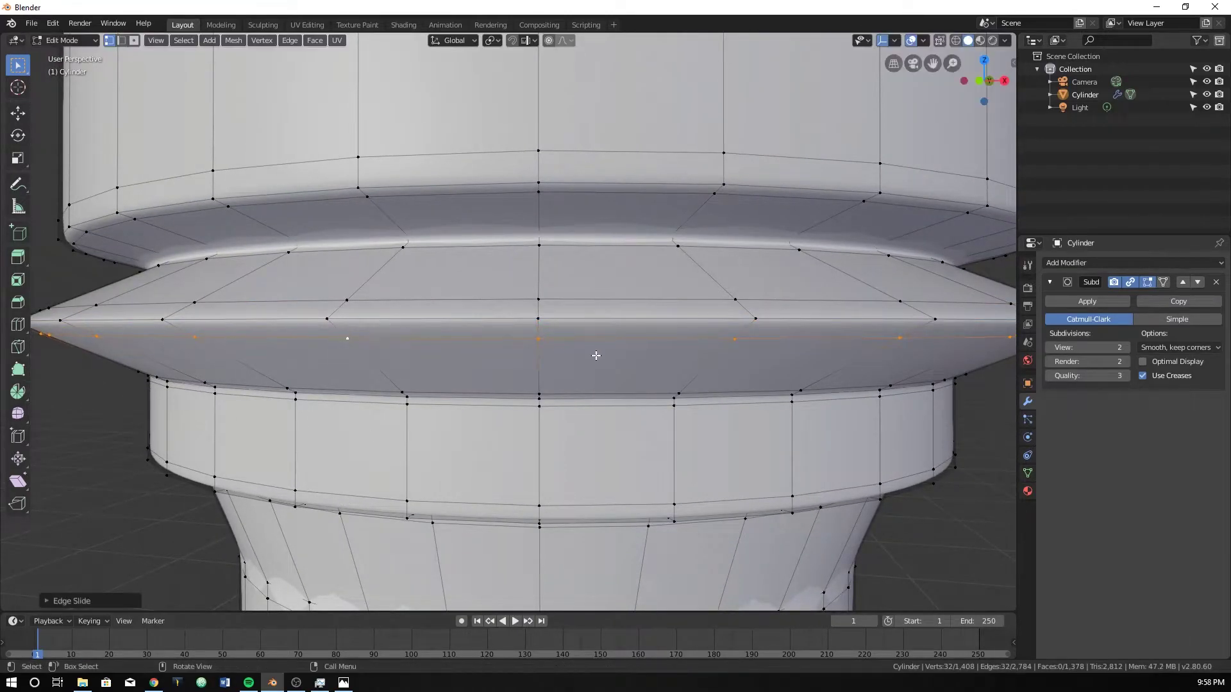
Scale the collar's underside support loop and its upper-slope support loop slightly outward to round the outer edge.
scroll(886, 392, down, 3)
key(s)
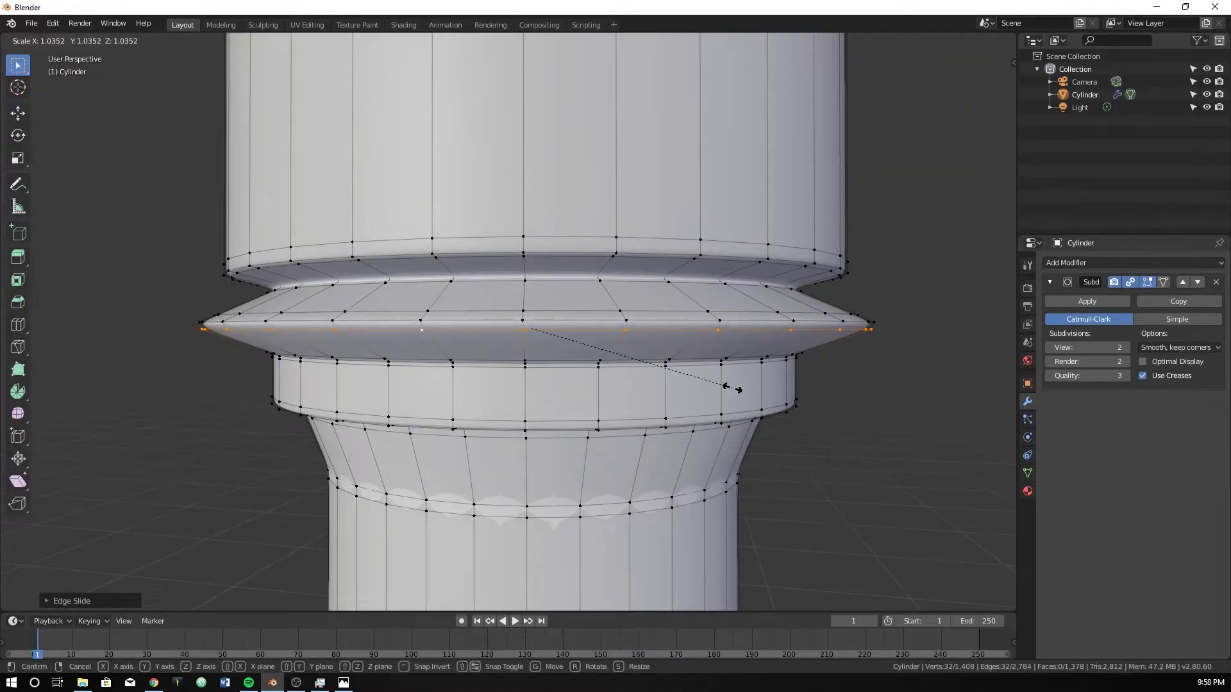
click(738, 390)
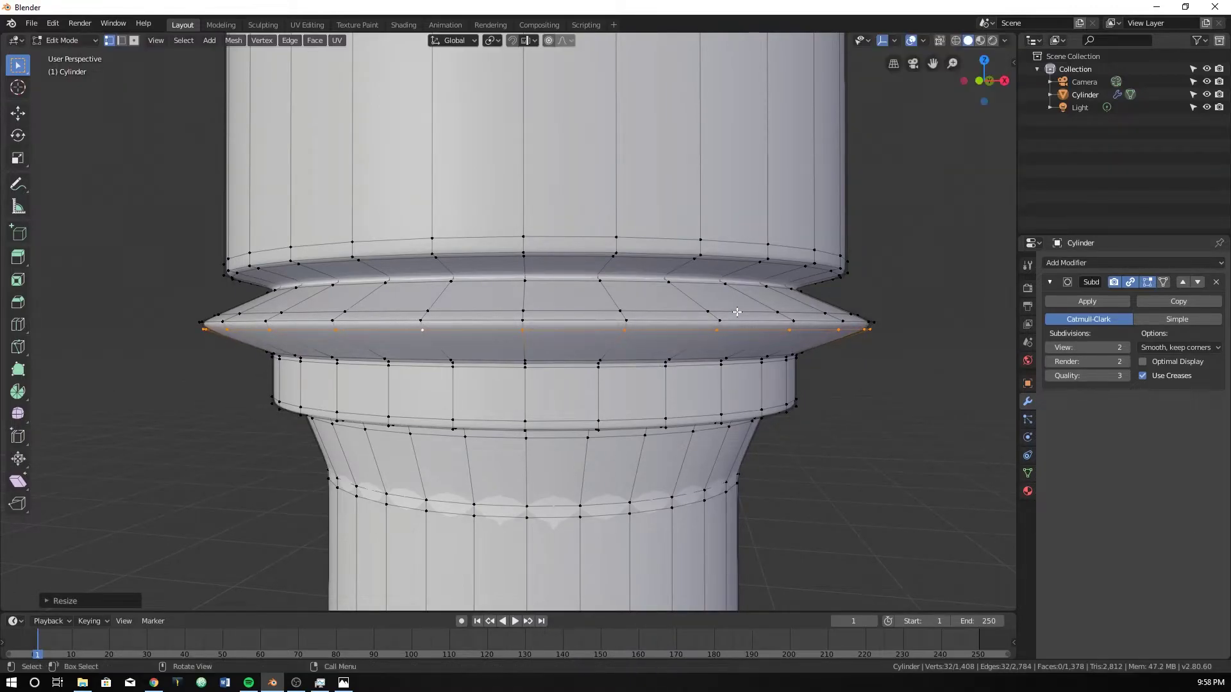
key(s)
click(833, 369)
Inspect the smoothed rook in Object Mode and compare it with the rook in the chess.webp reference photo.
key(Tab)
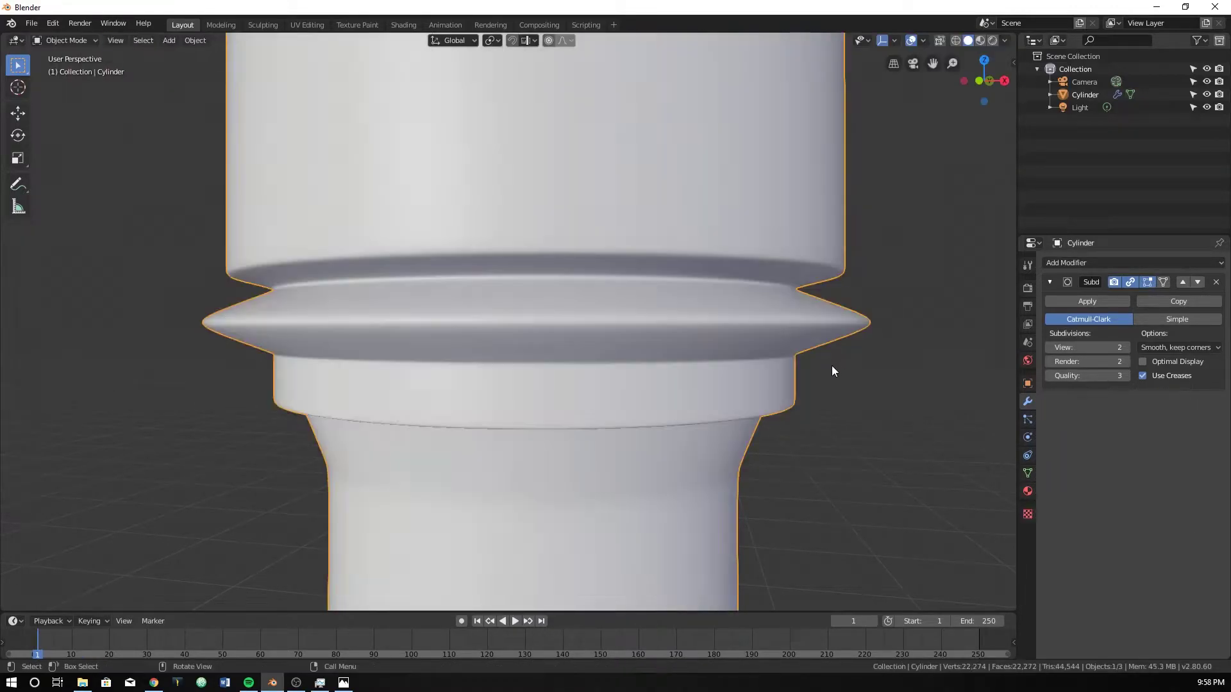
scroll(730, 385, down, 3)
middle_drag(589, 374, 491, 324)
scroll(554, 364, up, 2)
key(Tab)
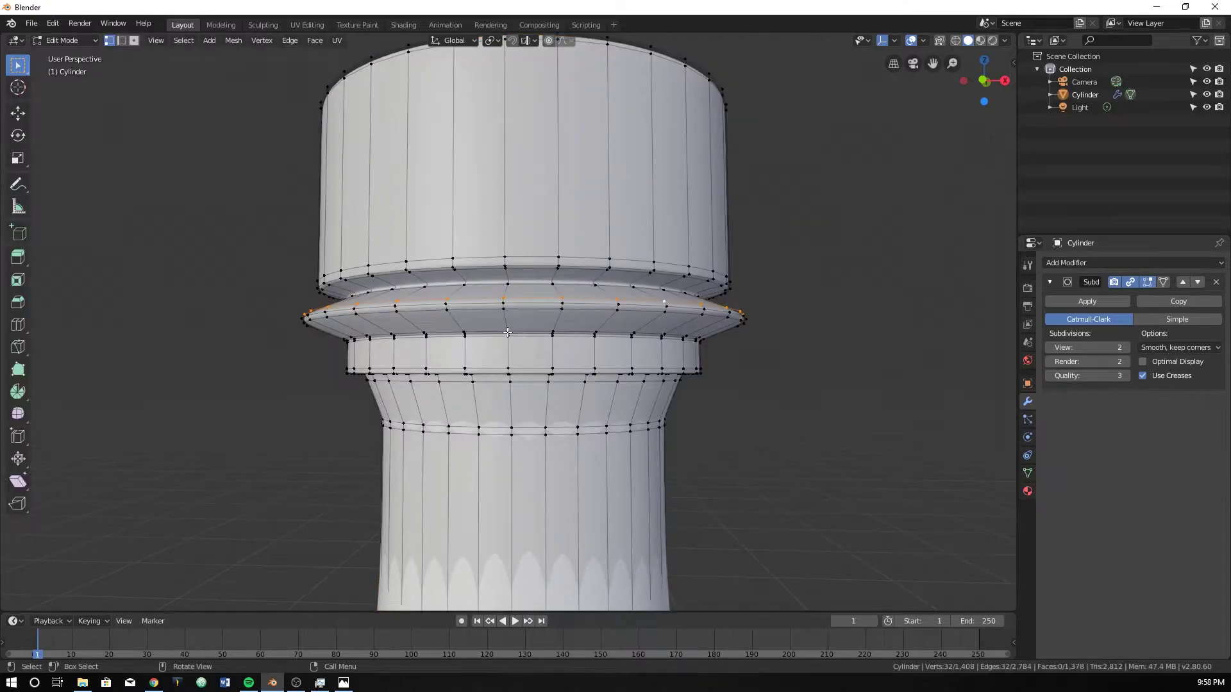
scroll(508, 332, down, 6)
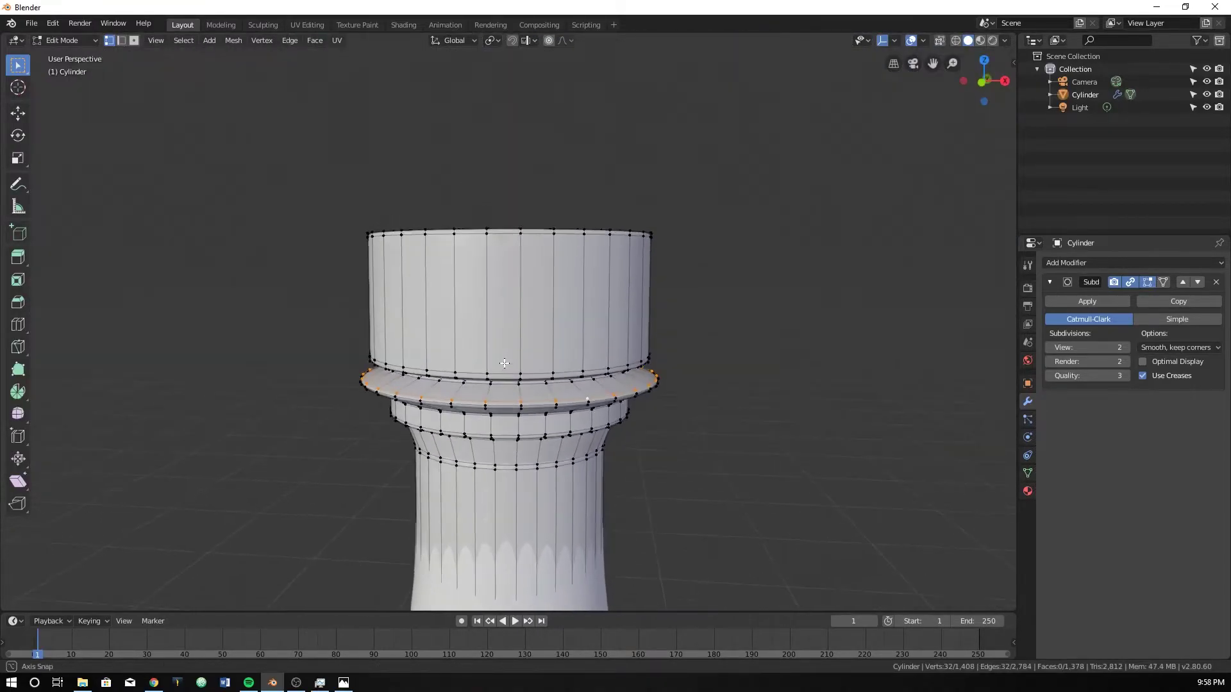
key(Tab)
scroll(507, 354, down, 5)
middle_drag(510, 343, 504, 424)
drag(0, 128, 370, 114)
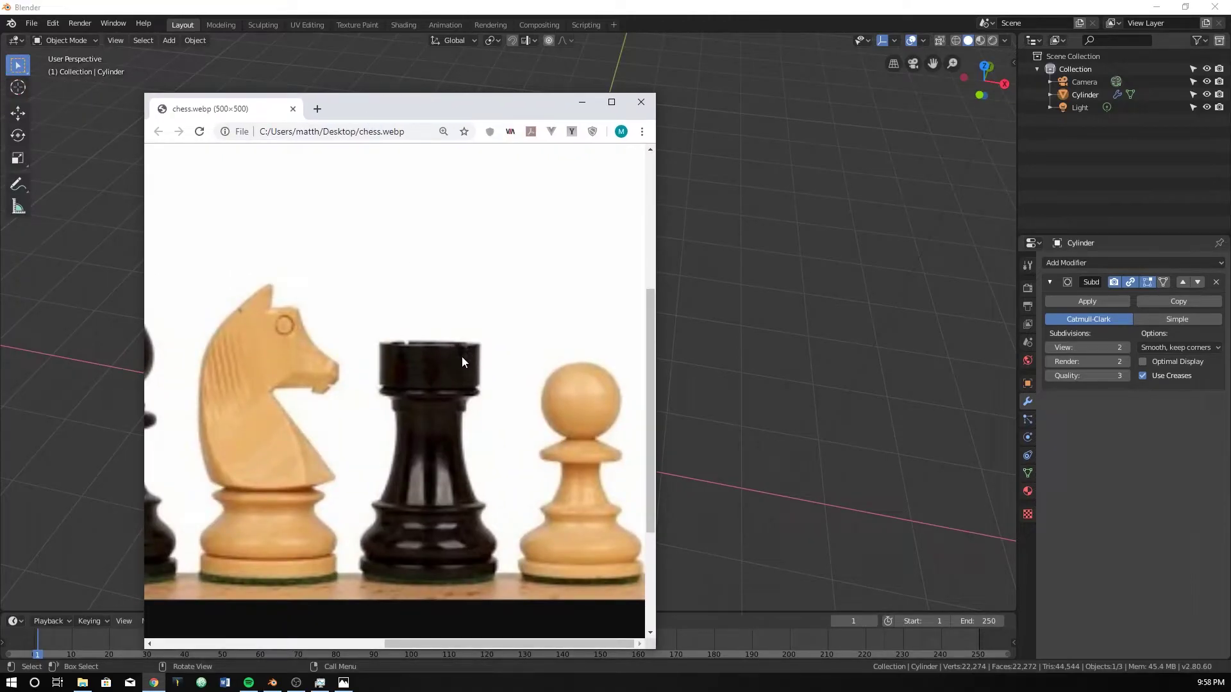
key(alt+Tab)
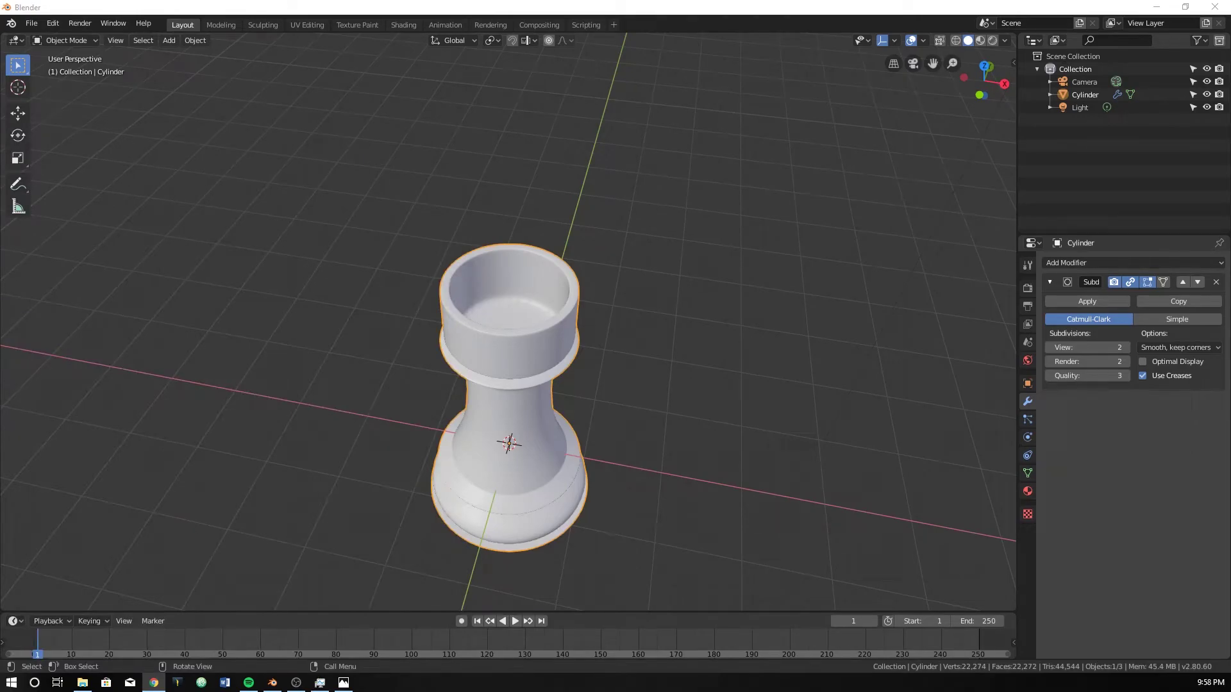
Check the rim notch in the ChessRook.png reference photo, and add a Boolean modifier to the rook.
key(alt+Tab)
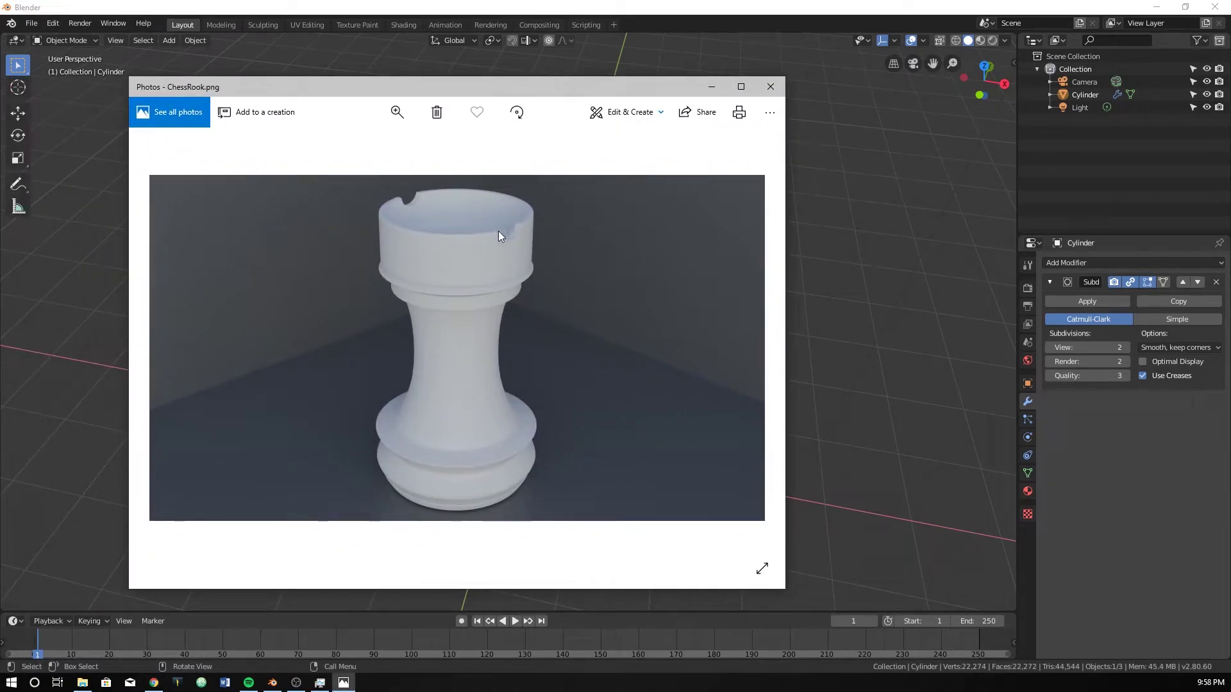
scroll(498, 236, up, 3)
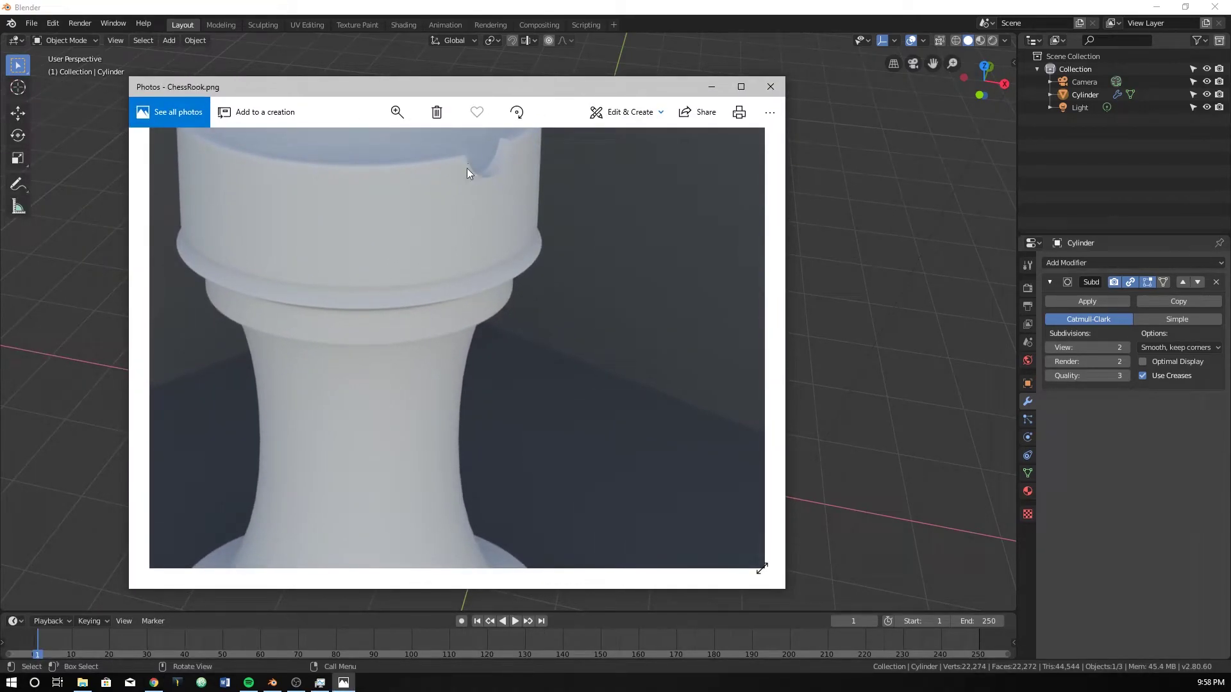
click(712, 86)
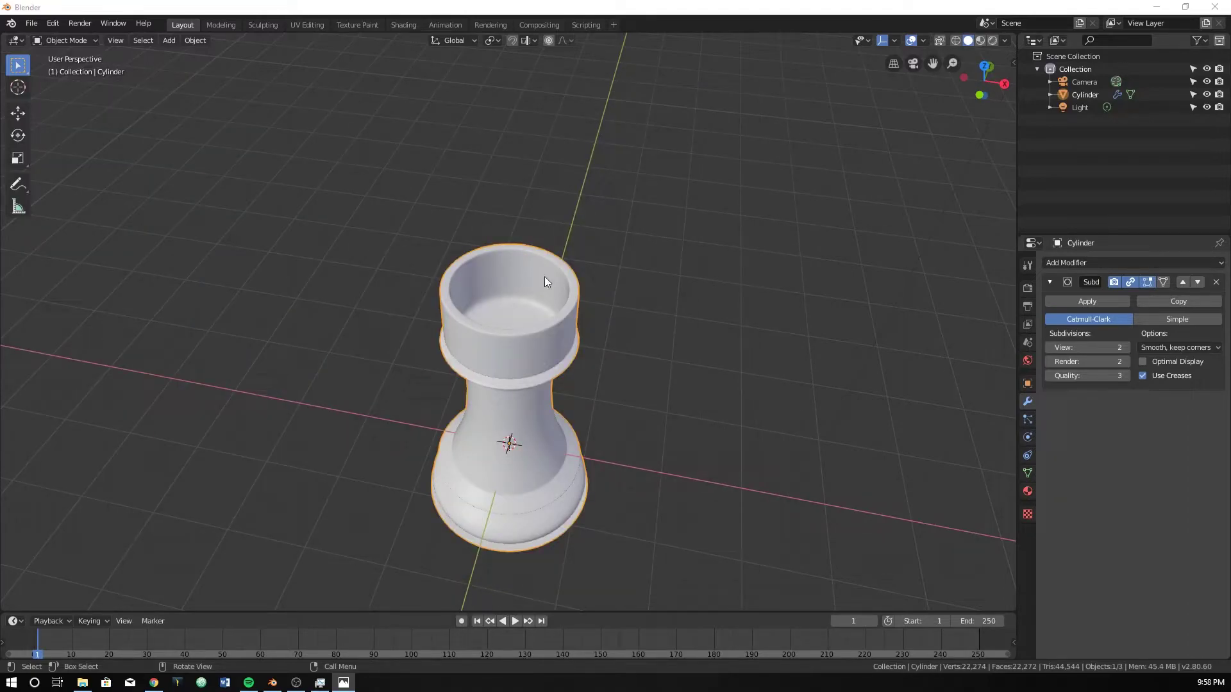
click(1113, 262)
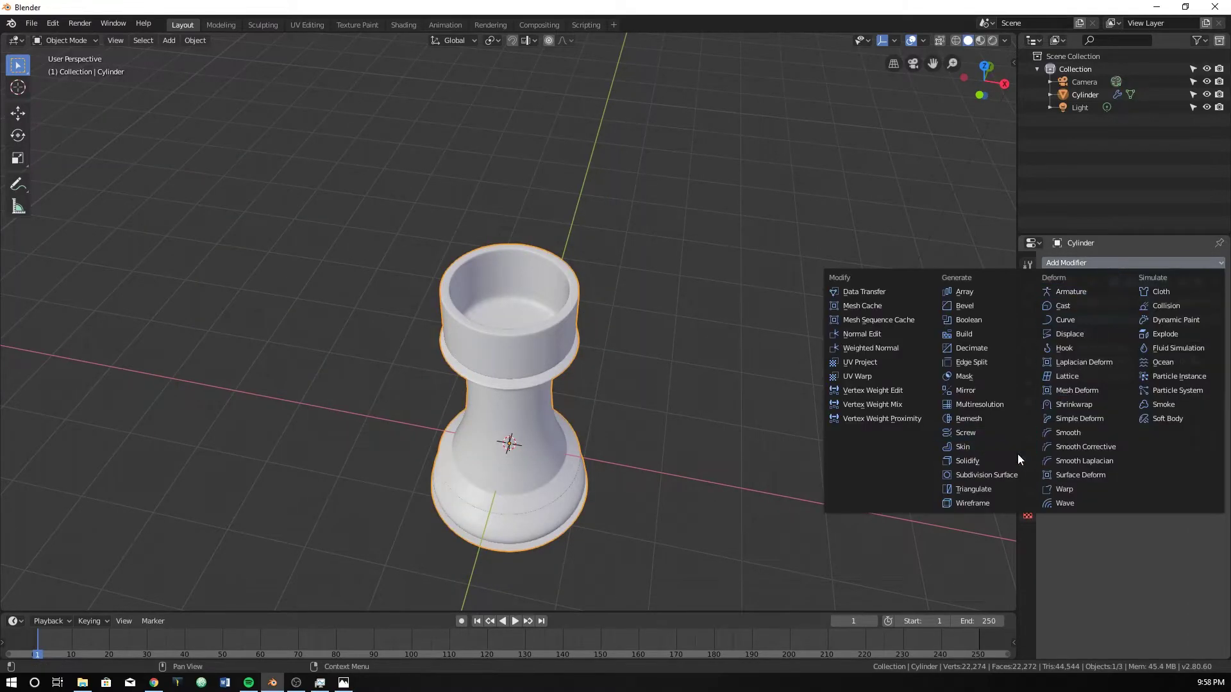
click(975, 319)
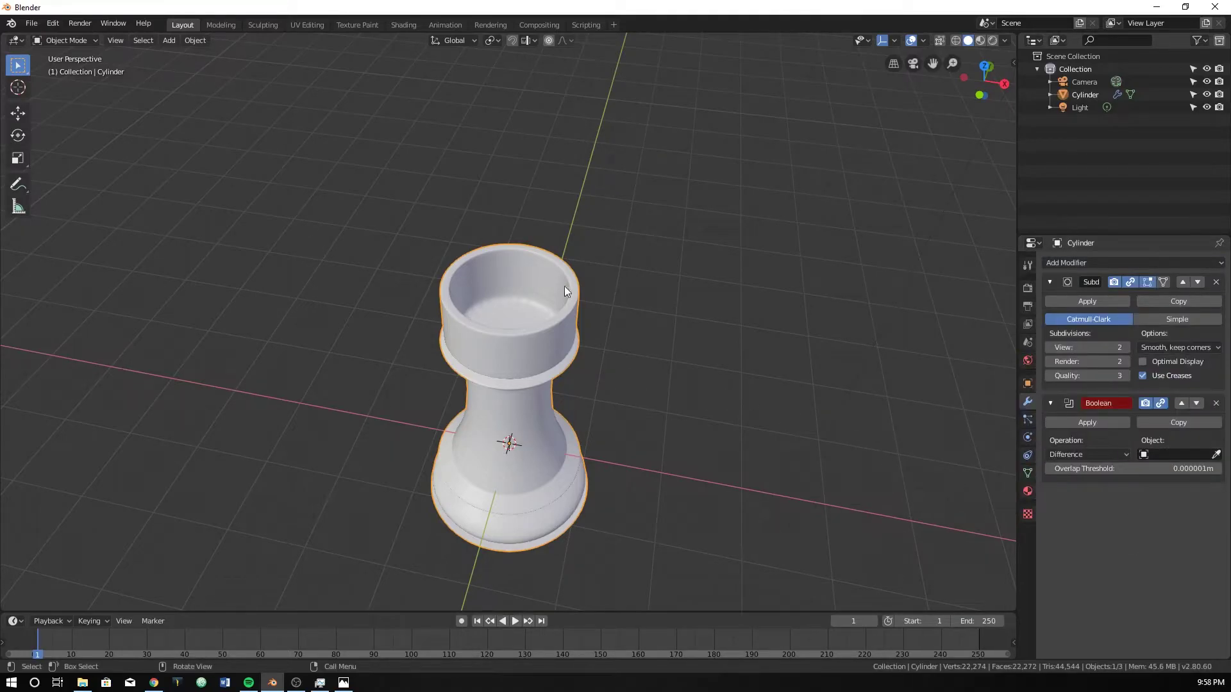
Add a mesh cylinder and rotate it 90° in front view so it lies horizontally along X.
key(KP_1)
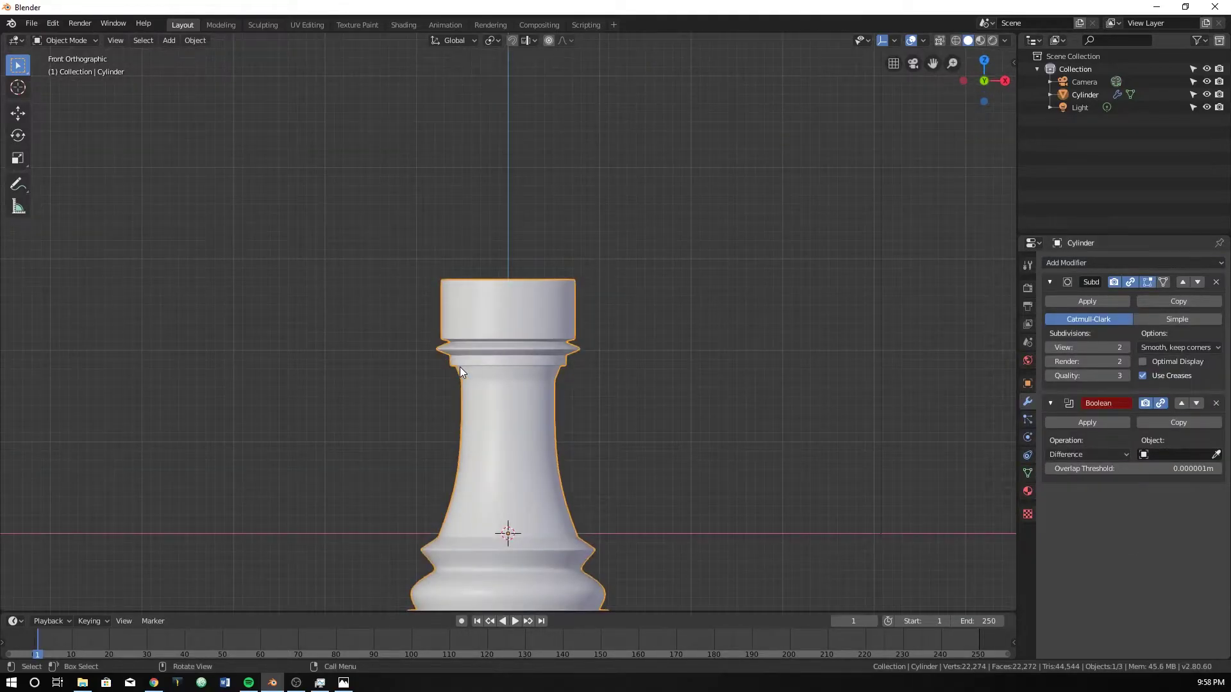
key(shift+a)
mouse_move(460, 367)
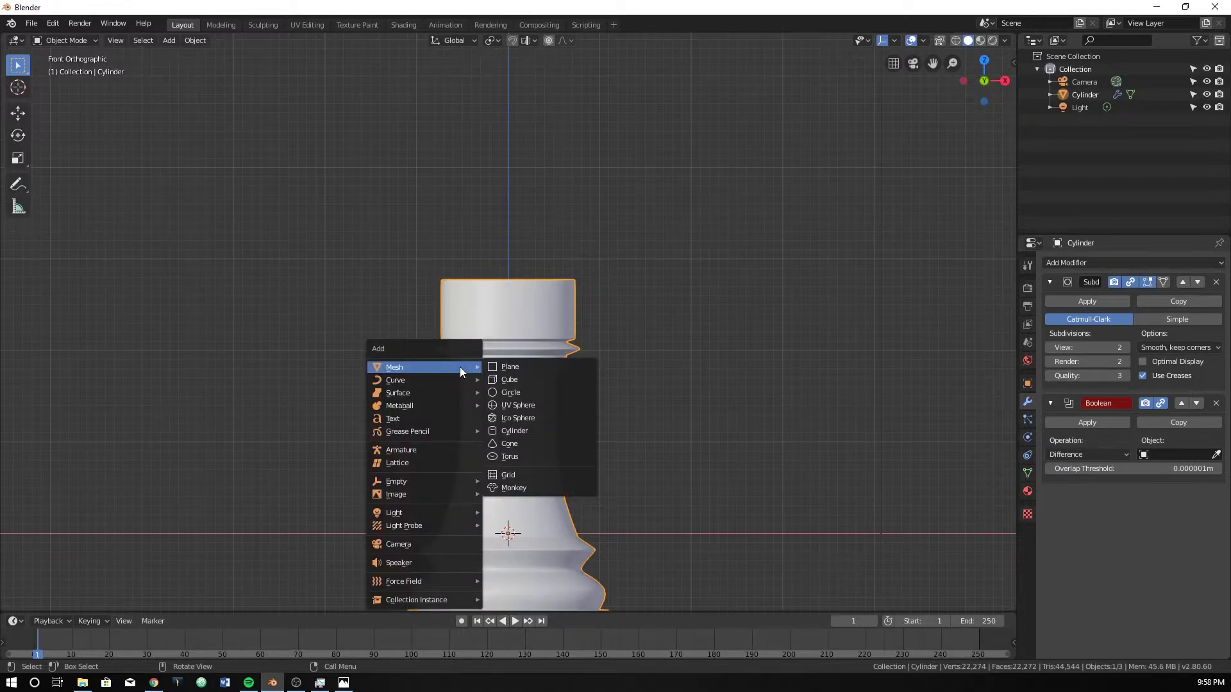
click(534, 430)
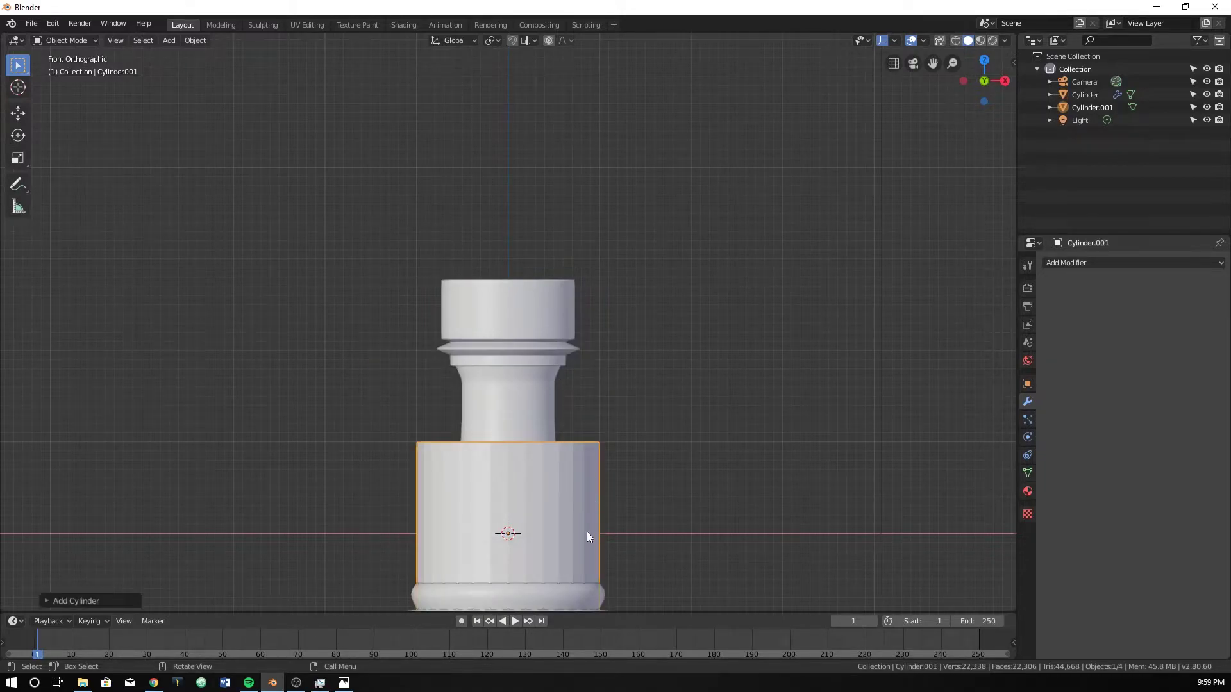
text(r90)
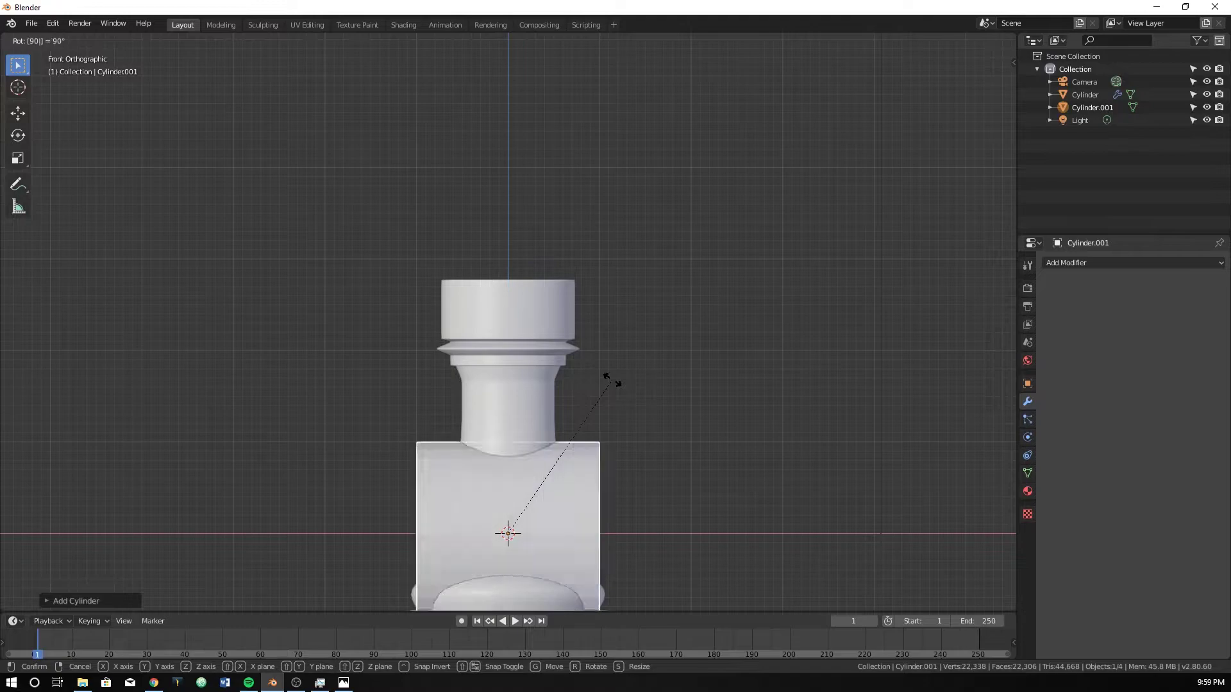
key(Return)
Move the horizontal cylinder up to the rook's top rim and scale it down to about the notch's thickness.
key(g)
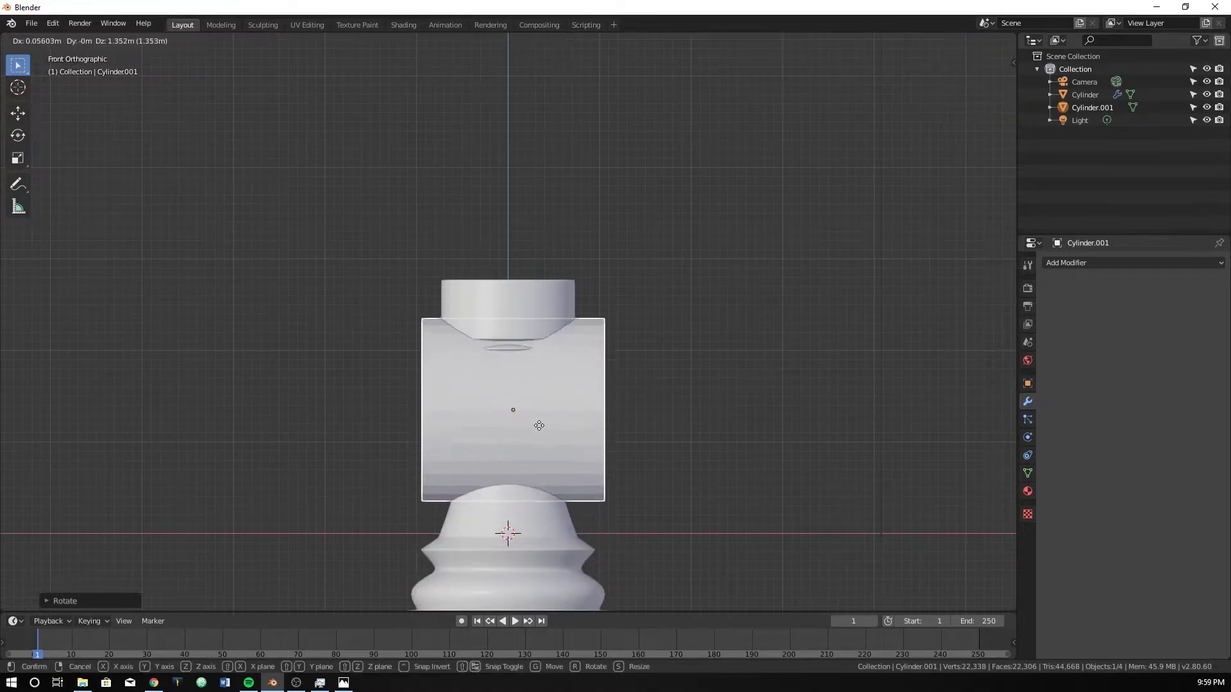
click(556, 301)
key(s)
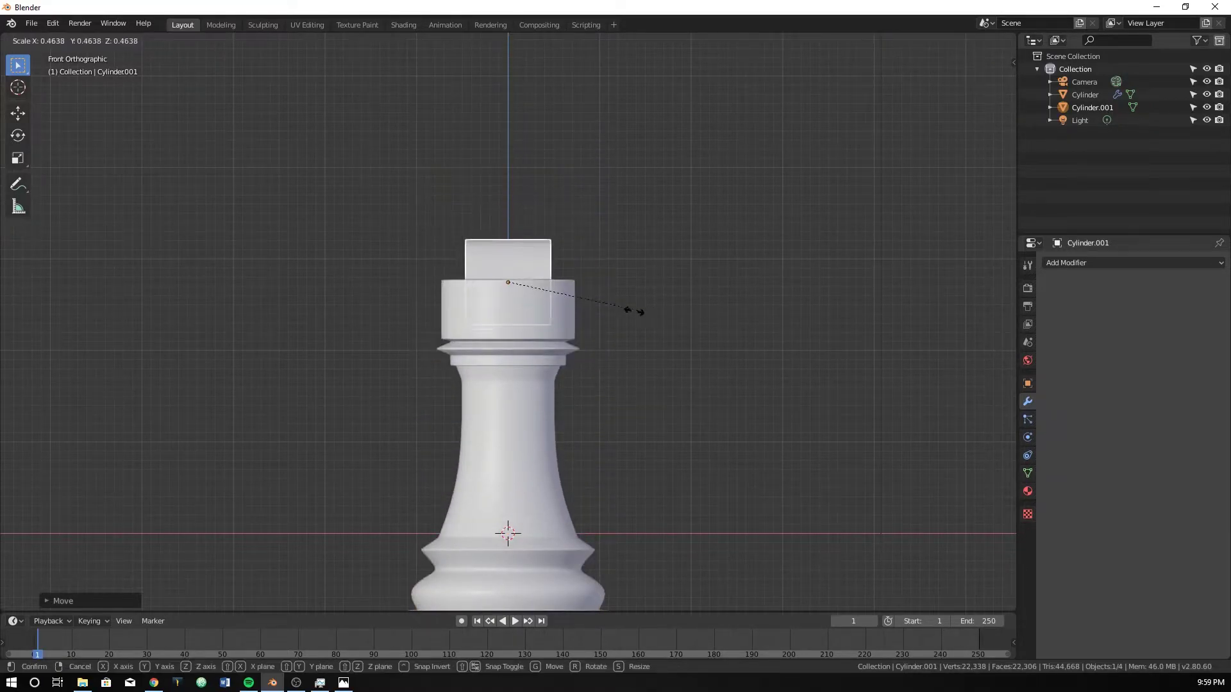
click(538, 294)
Stretch the small cylinder along the global X axis so it extends past both sides of the rook's head.
key(s)
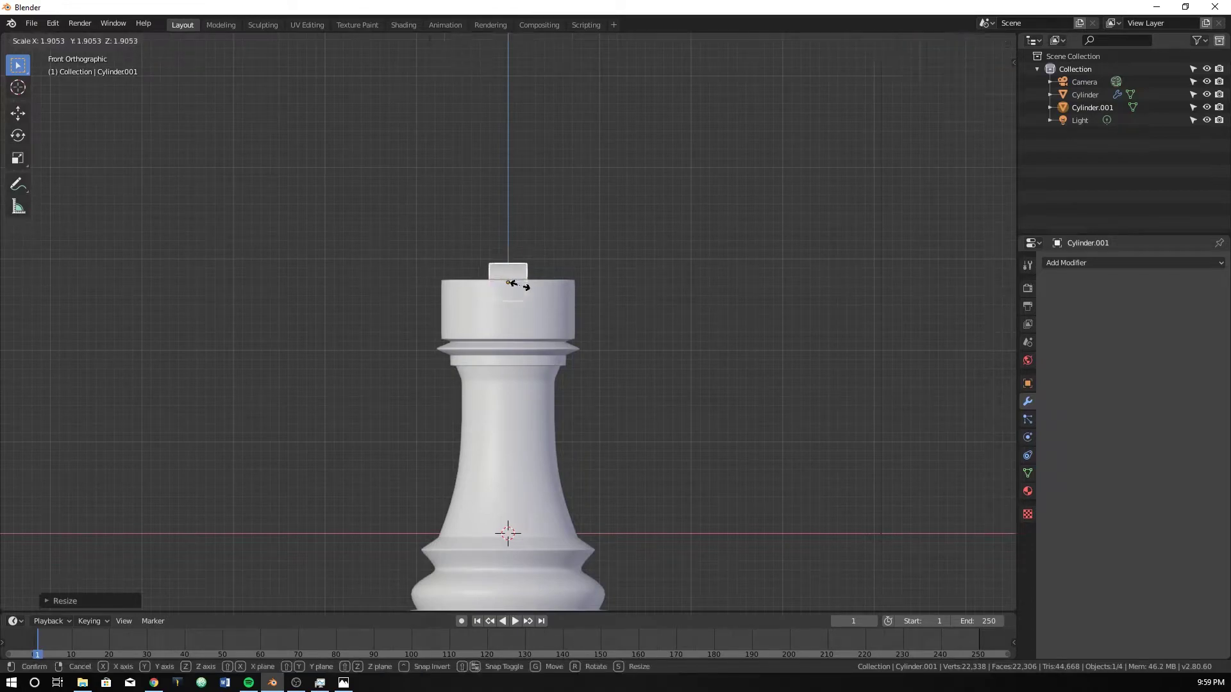
key(x)
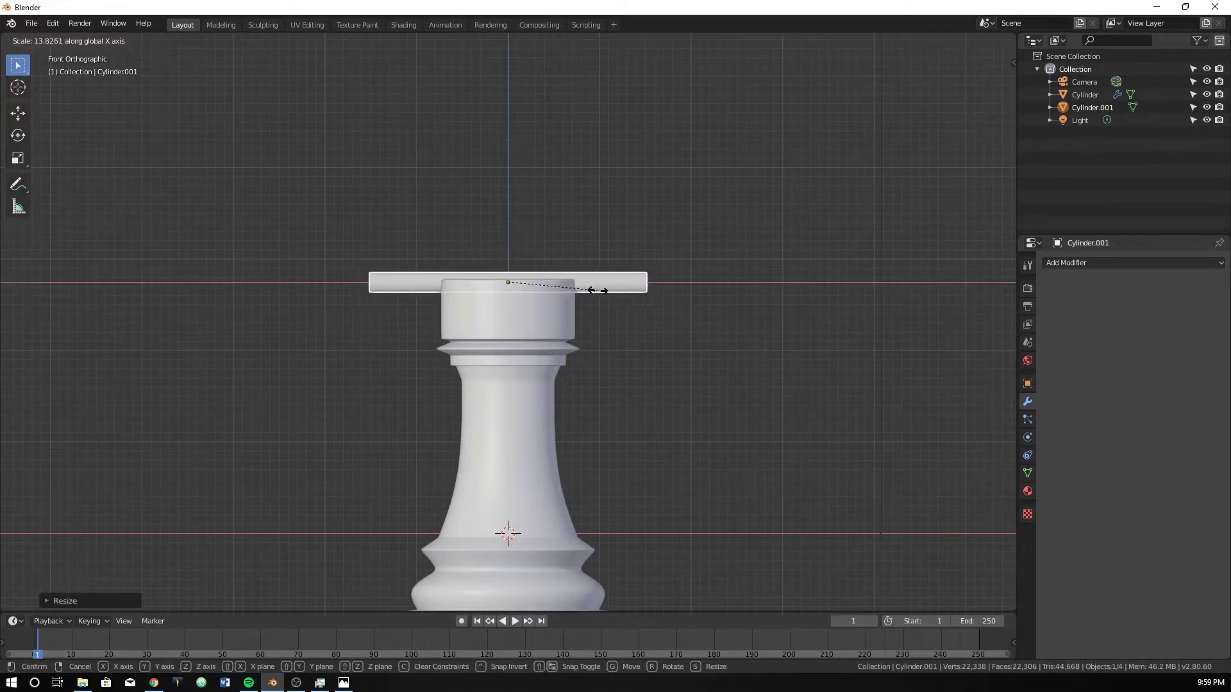
click(596, 296)
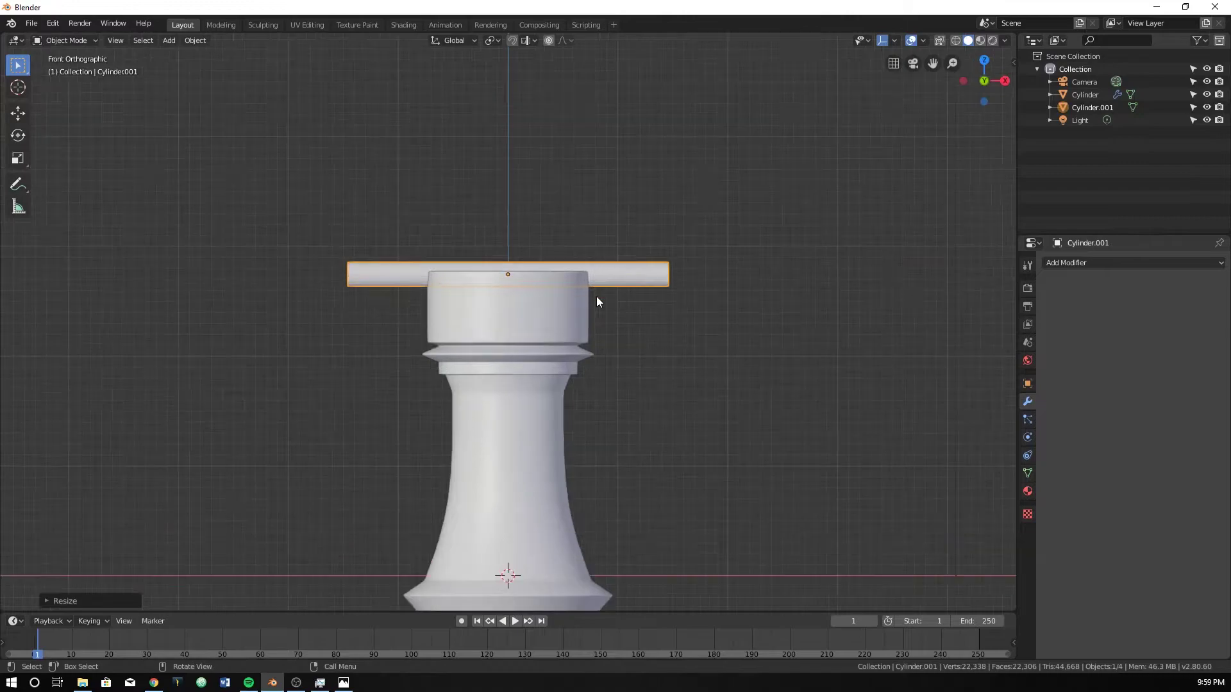
scroll(598, 282, up, 2)
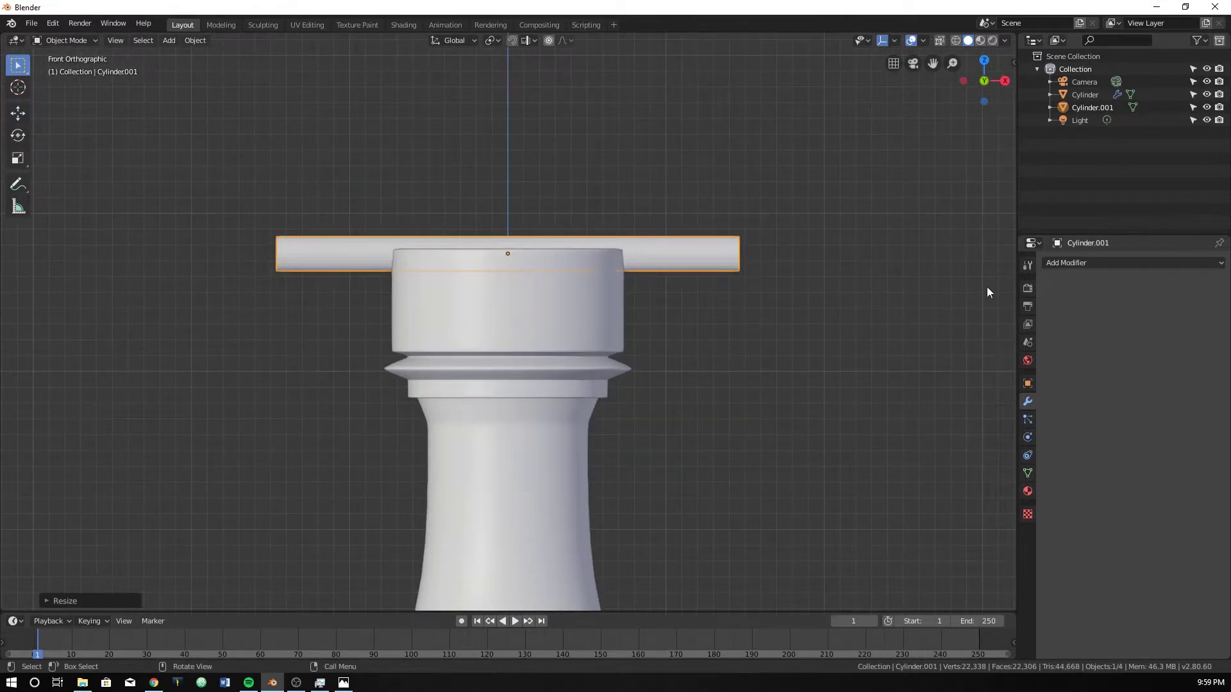
Add a Subdivision Surface modifier to the horizontal cylinder and set its viewport subdivisions to 2.
middle_drag(631, 233, 581, 282)
scroll(581, 282, up, 4)
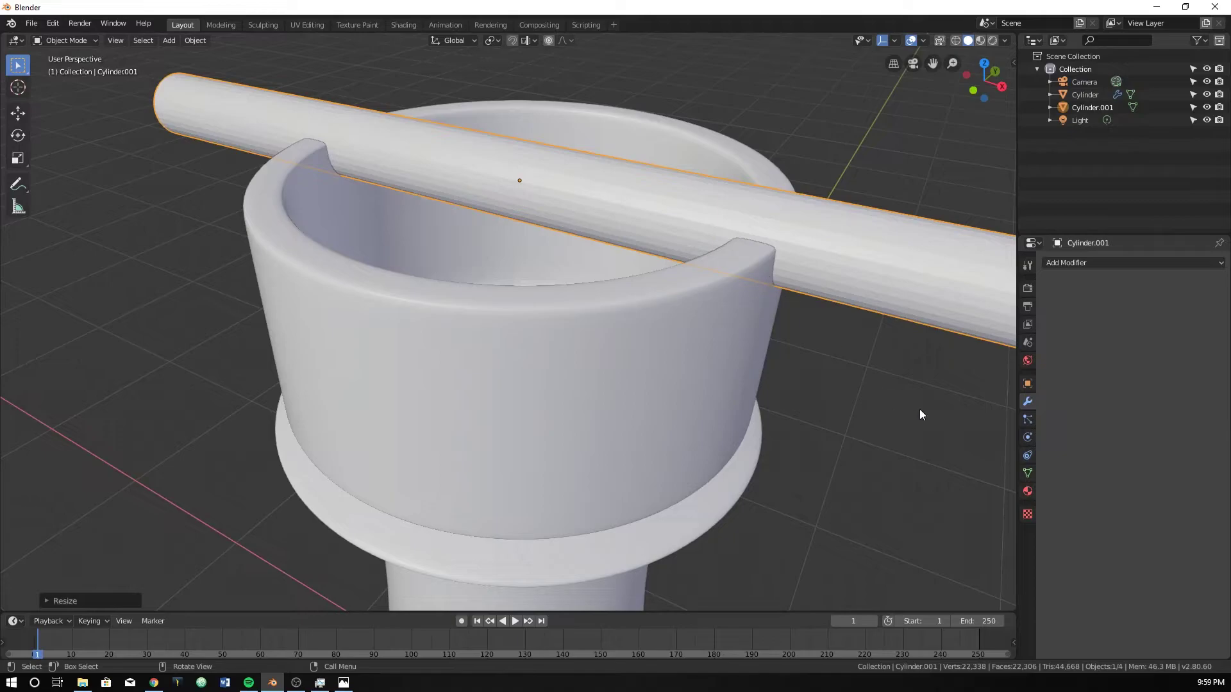
click(1072, 264)
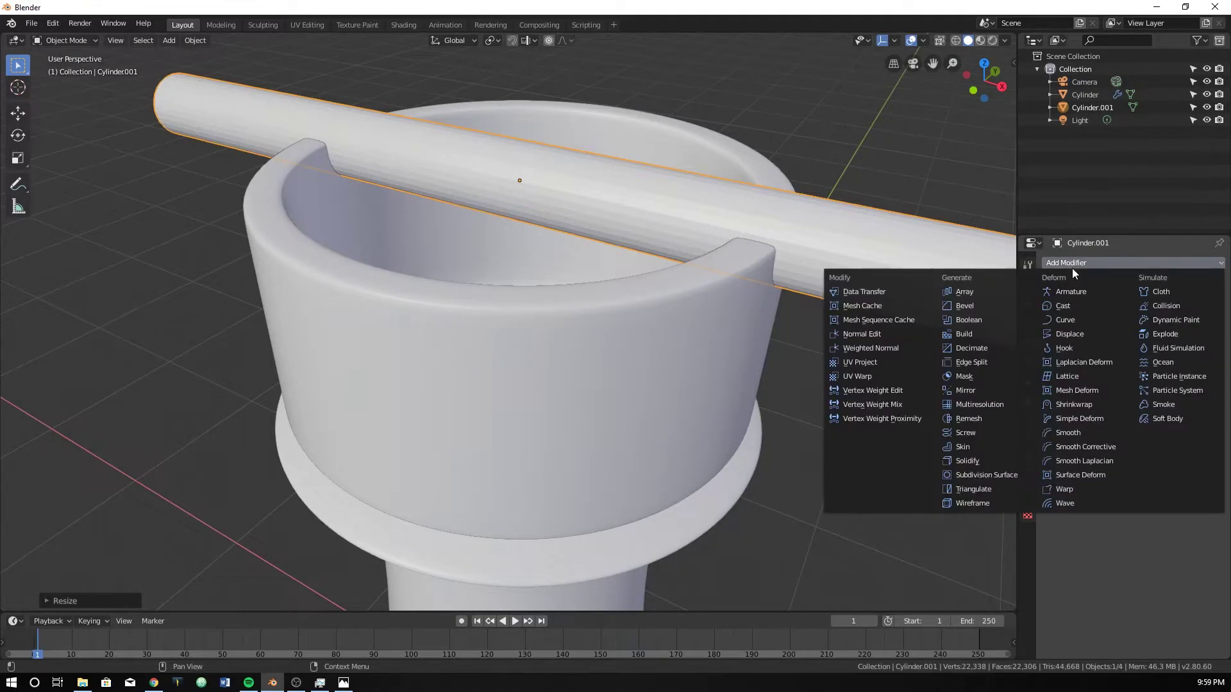
click(990, 475)
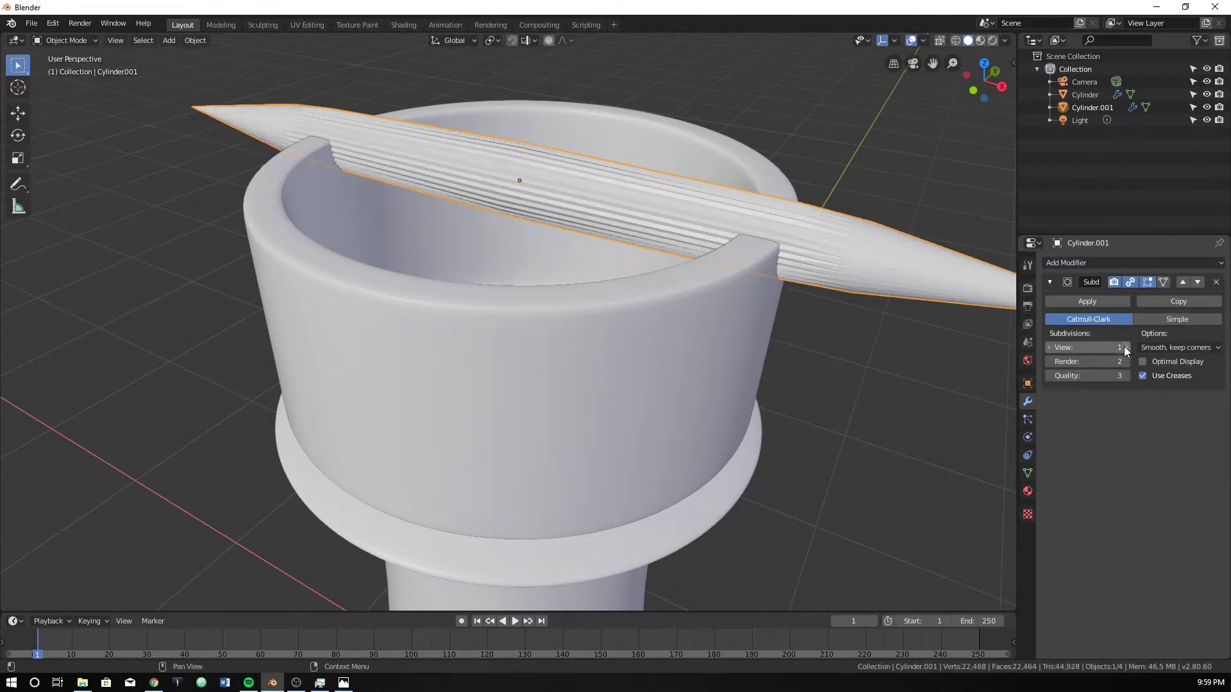
click(1125, 347)
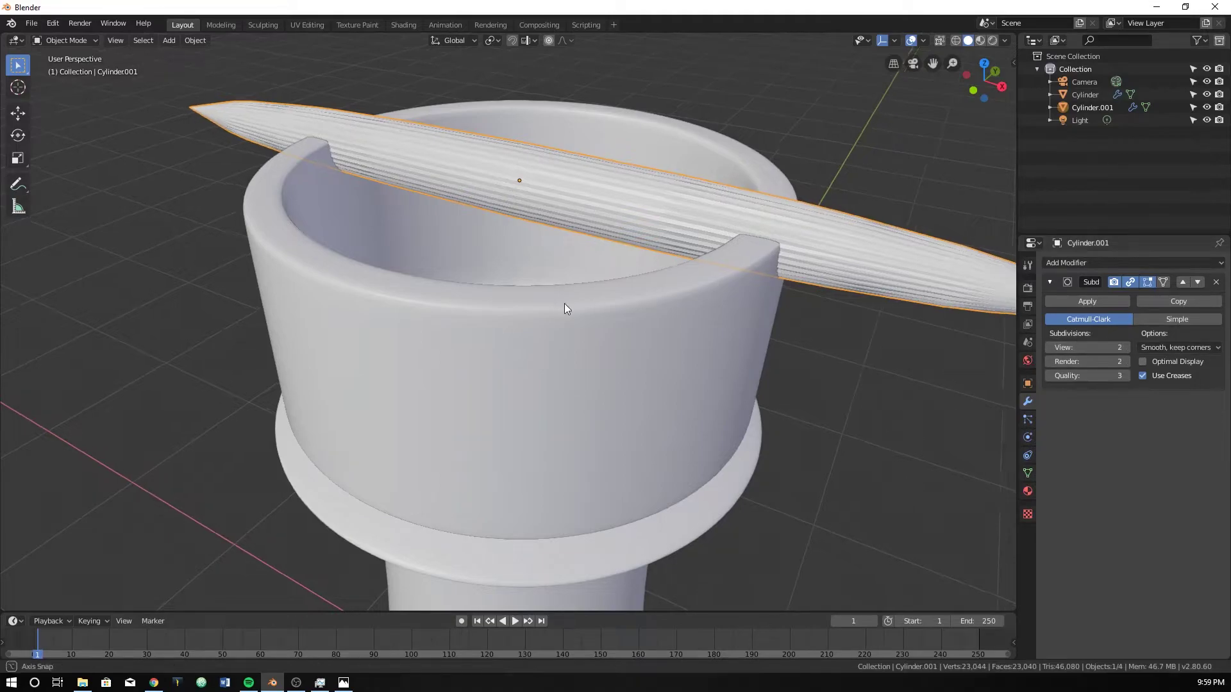
Add two supporting edge loops to the cylinder, sliding one close to each end to keep its shaft straight.
middle_drag(565, 307, 619, 284)
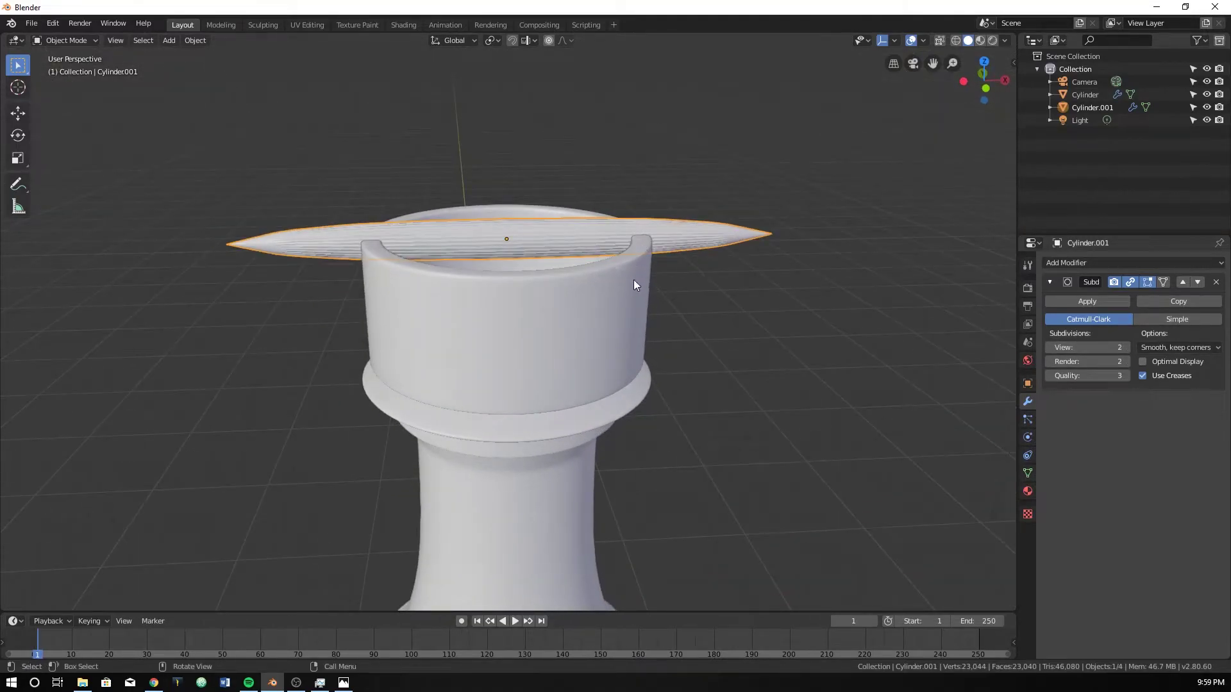
key(Tab)
key(ctrl+r)
click(622, 213)
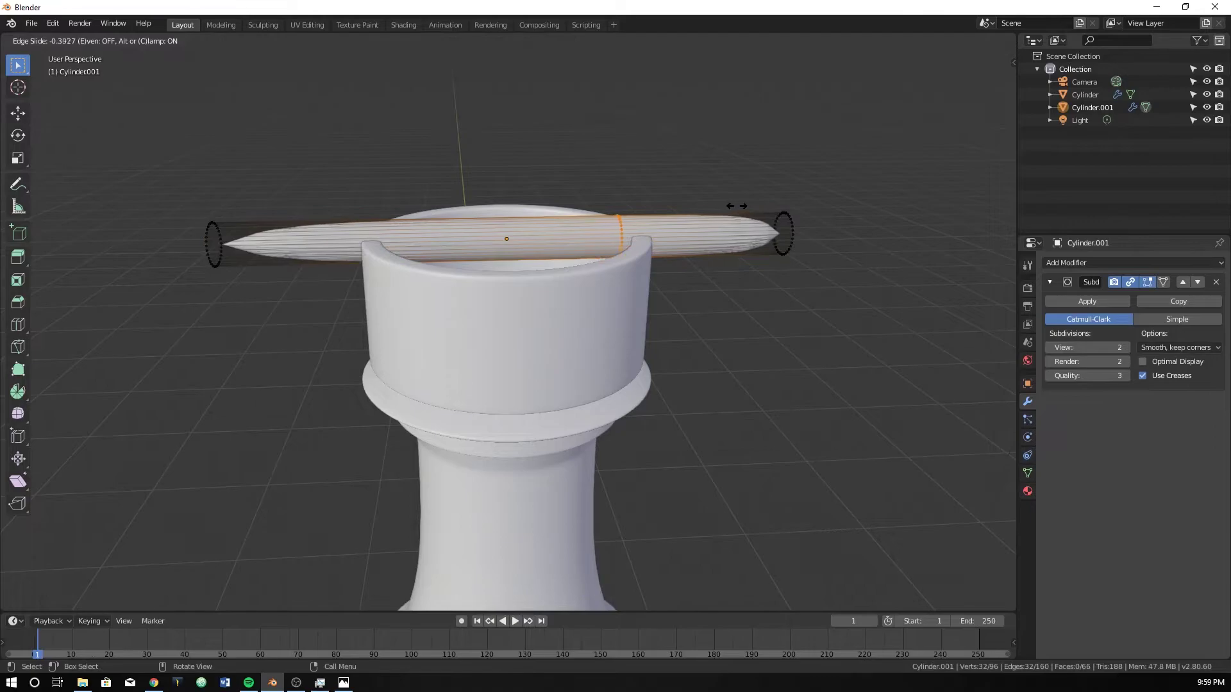
click(827, 197)
key(ctrl+r)
click(589, 221)
click(423, 219)
key(Tab)
middle_drag(557, 255, 415, 242)
scroll(466, 286, up, 5)
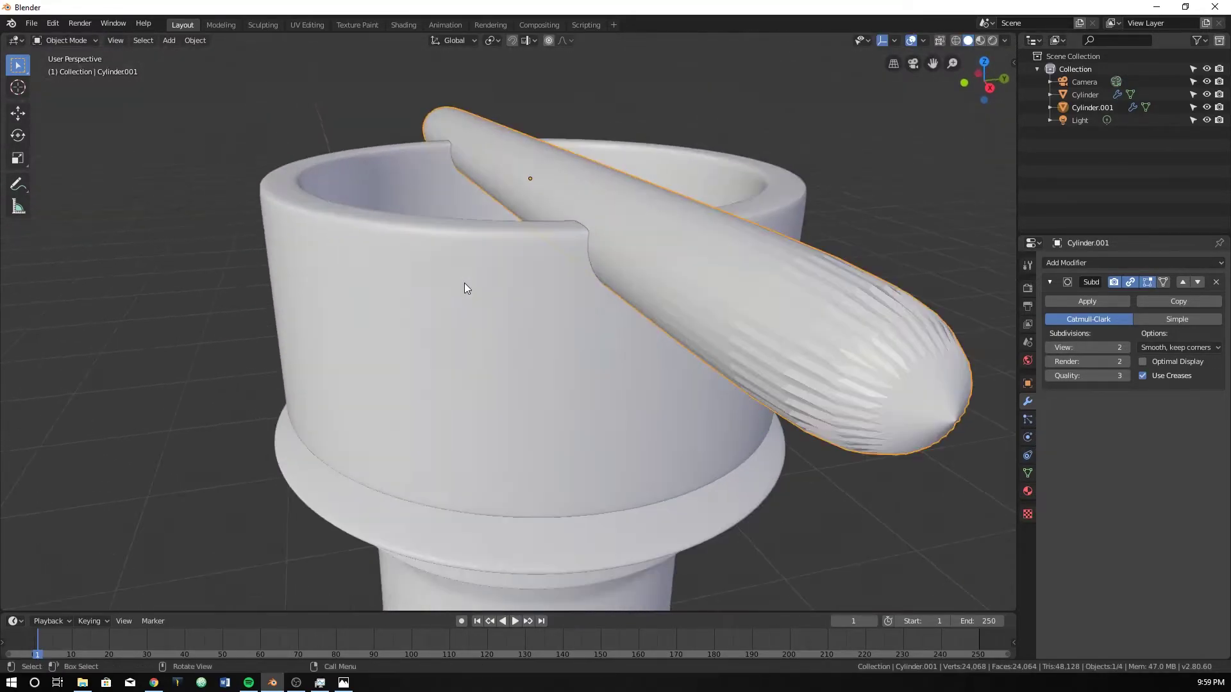
Lower the cylinder along Z in side view until its top is level with the rook's rim.
middle_drag(467, 288, 510, 275)
key(KP_1)
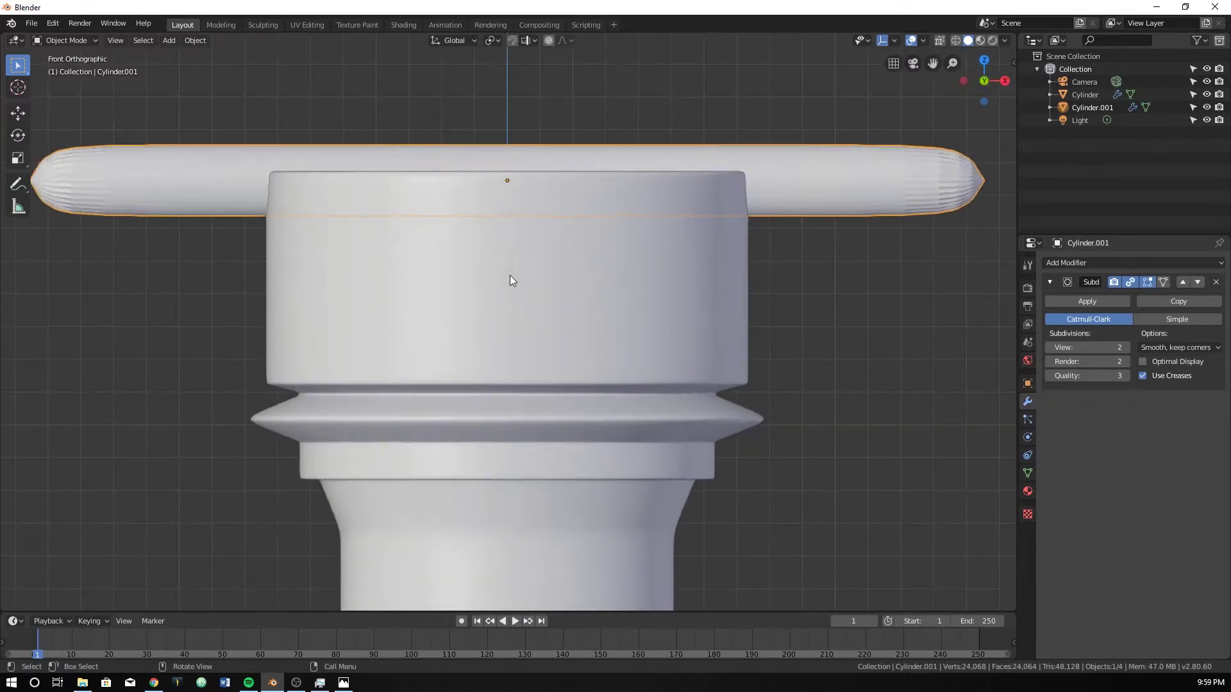
scroll(487, 193, up, 3)
middle_drag(622, 213, 592, 218)
key(KP_3)
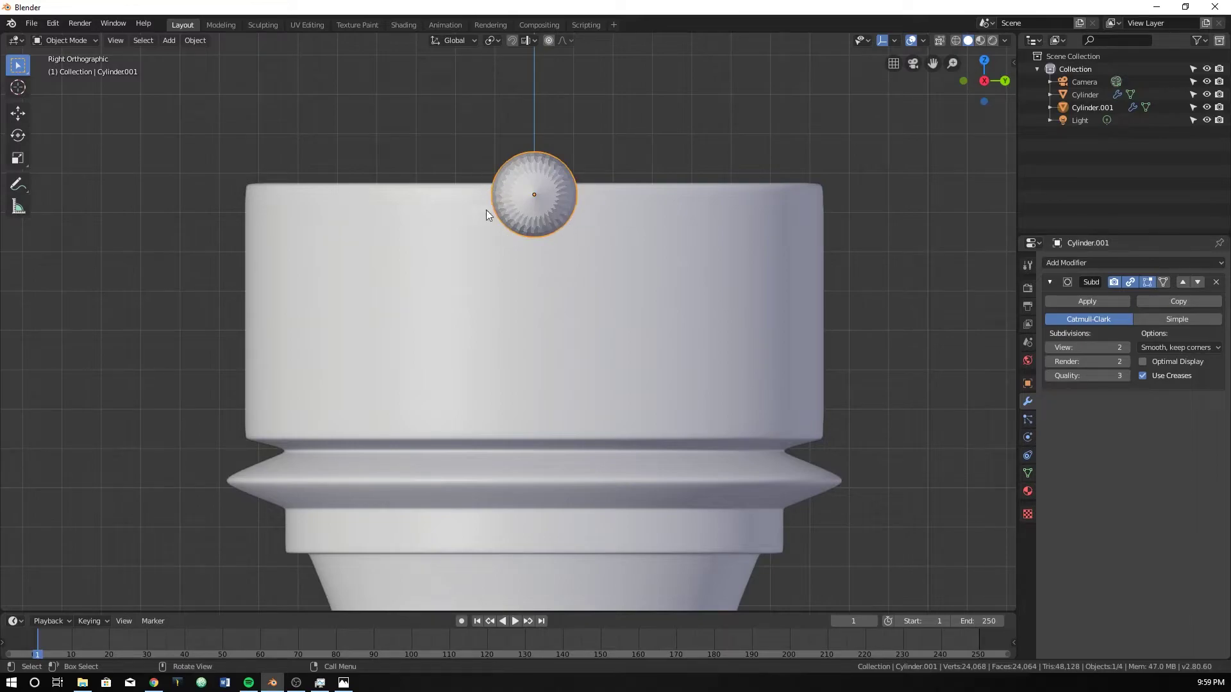
scroll(549, 195, up, 2)
shift+middle_drag(578, 185, 565, 347)
scroll(564, 322, up, 2)
key(g)
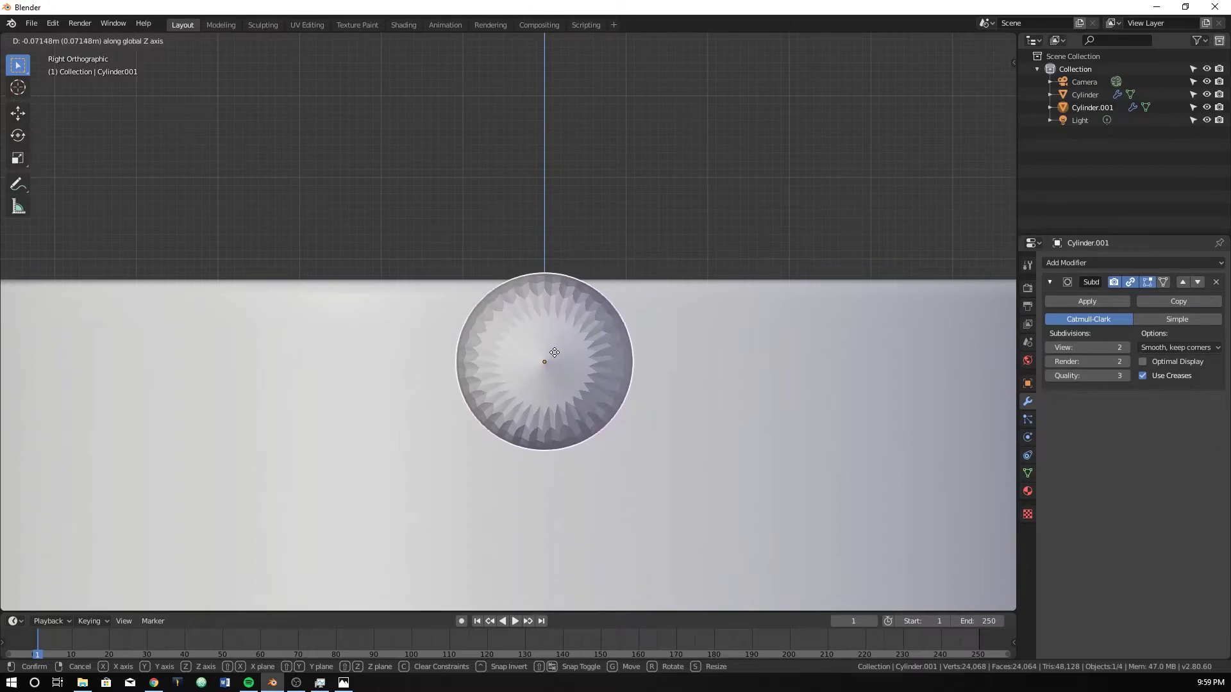
click(544, 388)
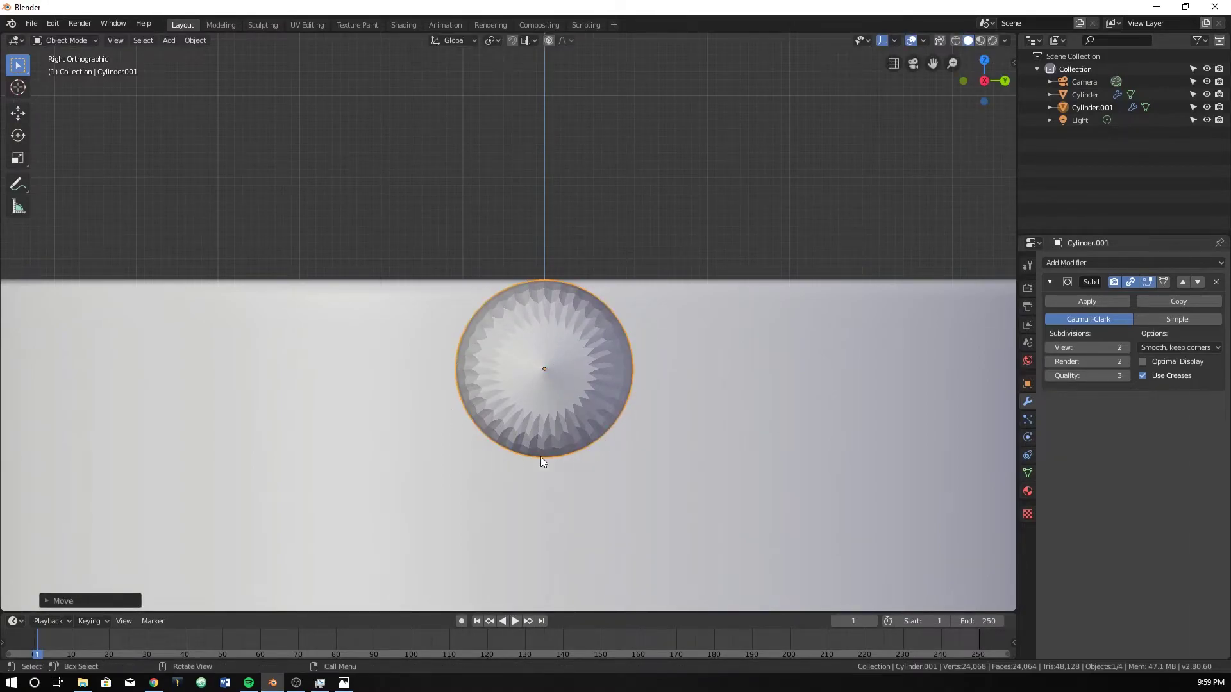
Raise the cylinder about 0.107 m along Z so its centre sits at the height of the rook's rim.
key(g)
key(z)
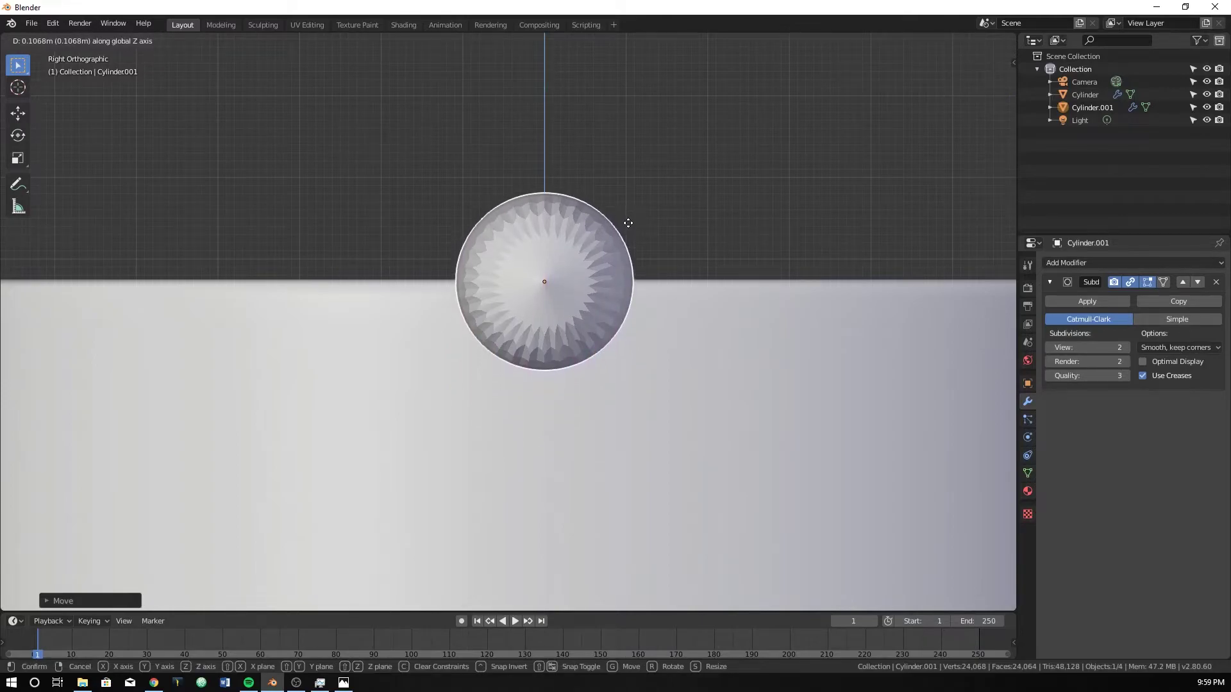
click(628, 222)
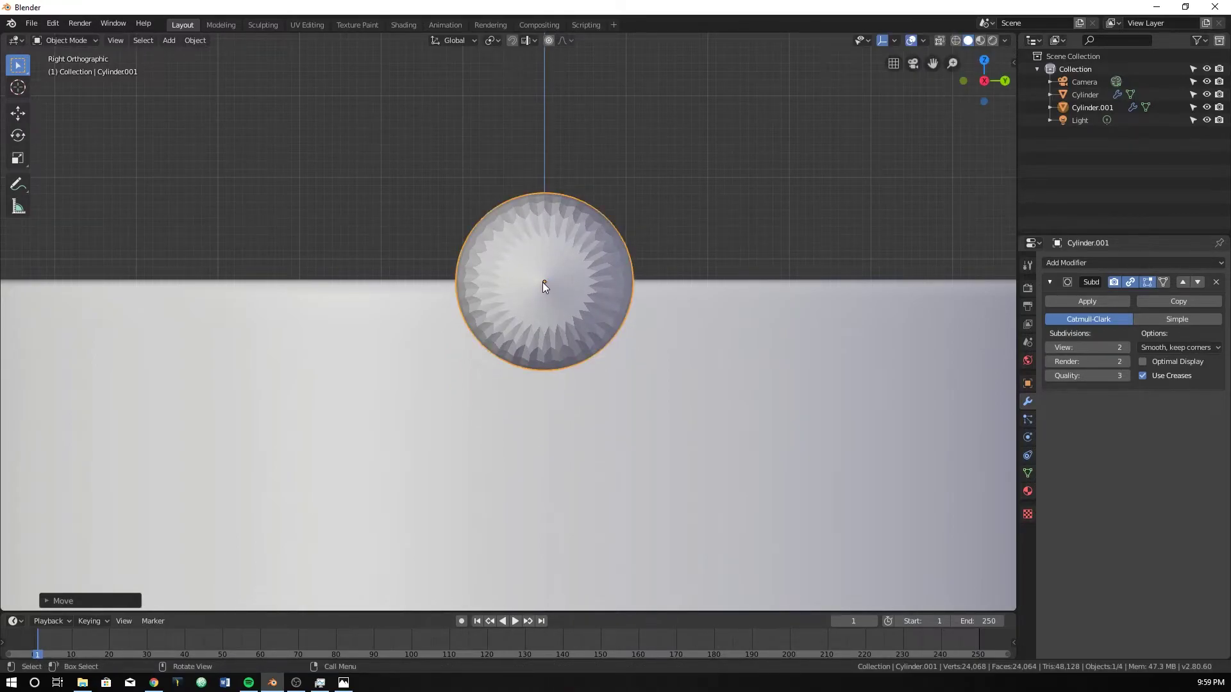
Nudge the cylinder slightly up along Z in front view to align its origin with the rim's top edge.
key(KP_1)
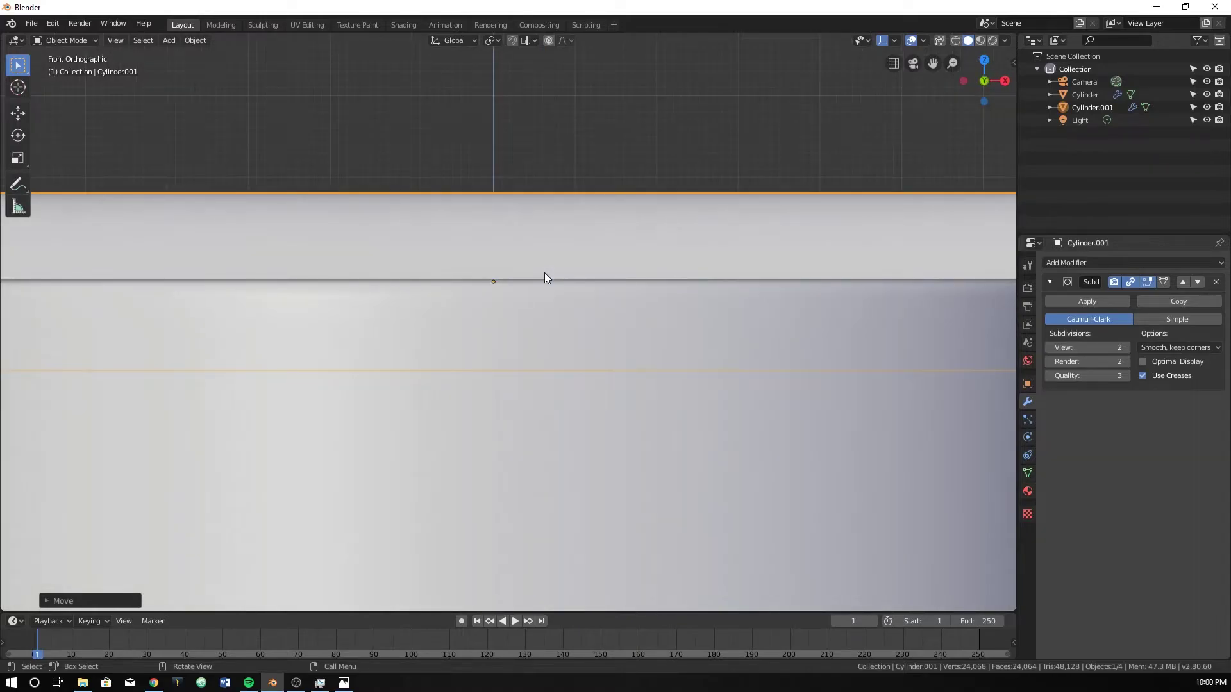
scroll(486, 283, down, 4)
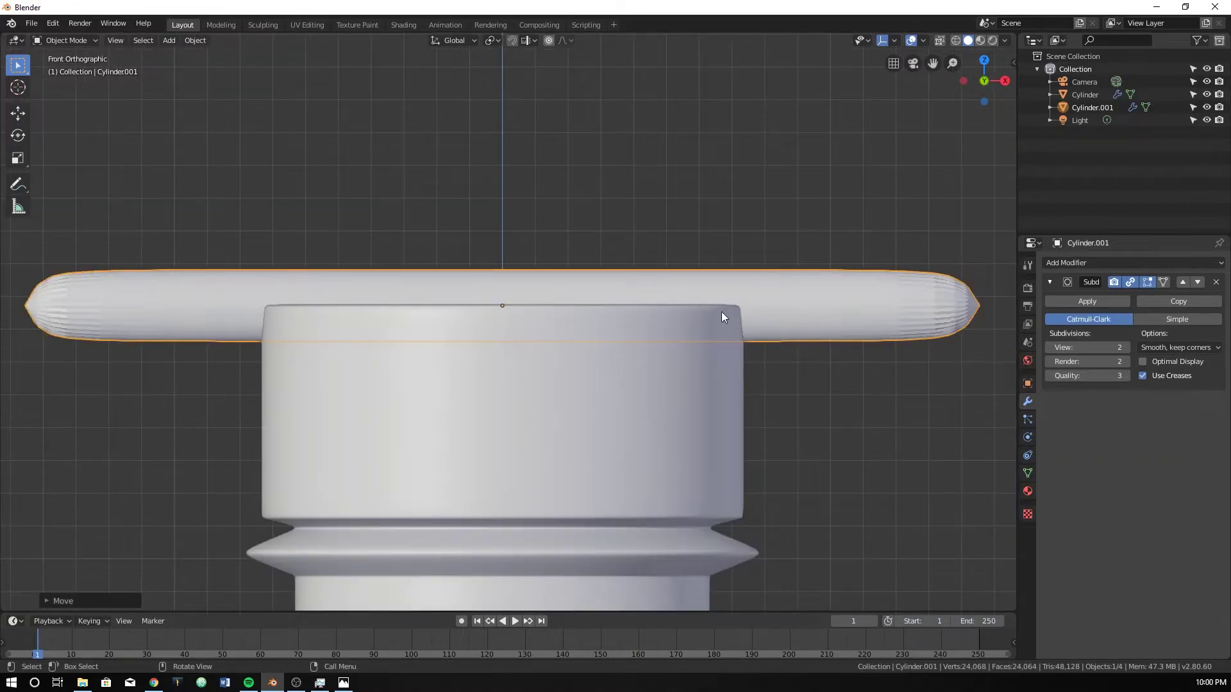
scroll(519, 312, up, 7)
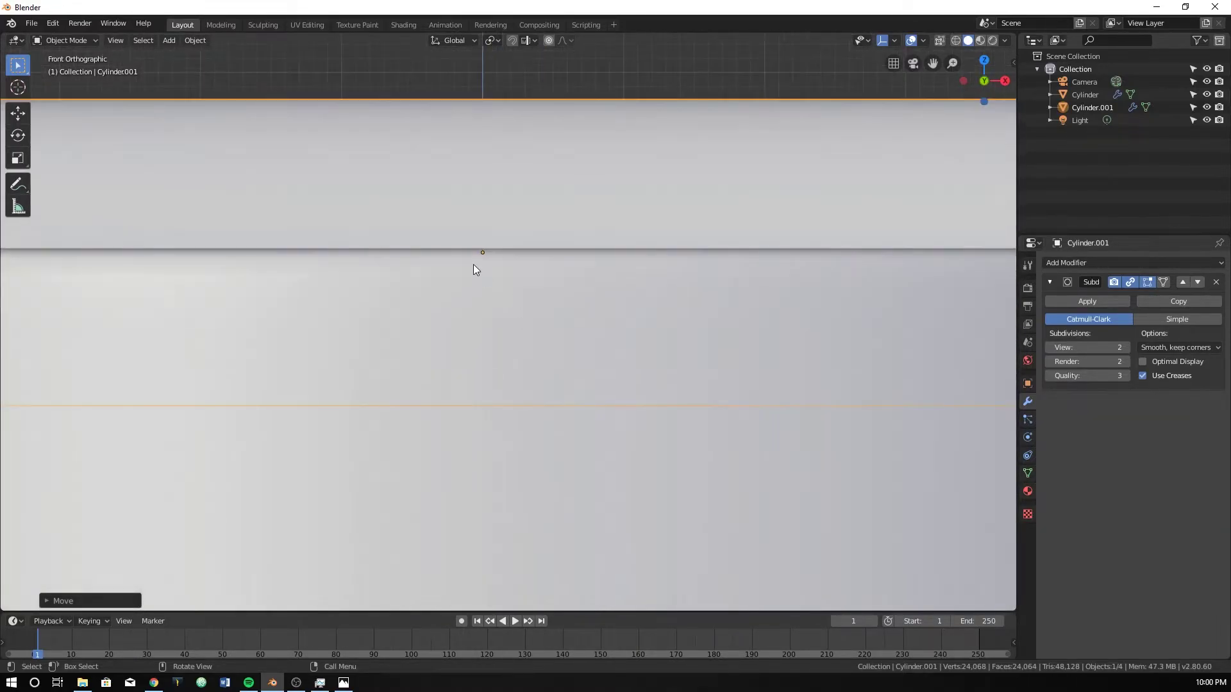
key(g)
key(z)
click(481, 252)
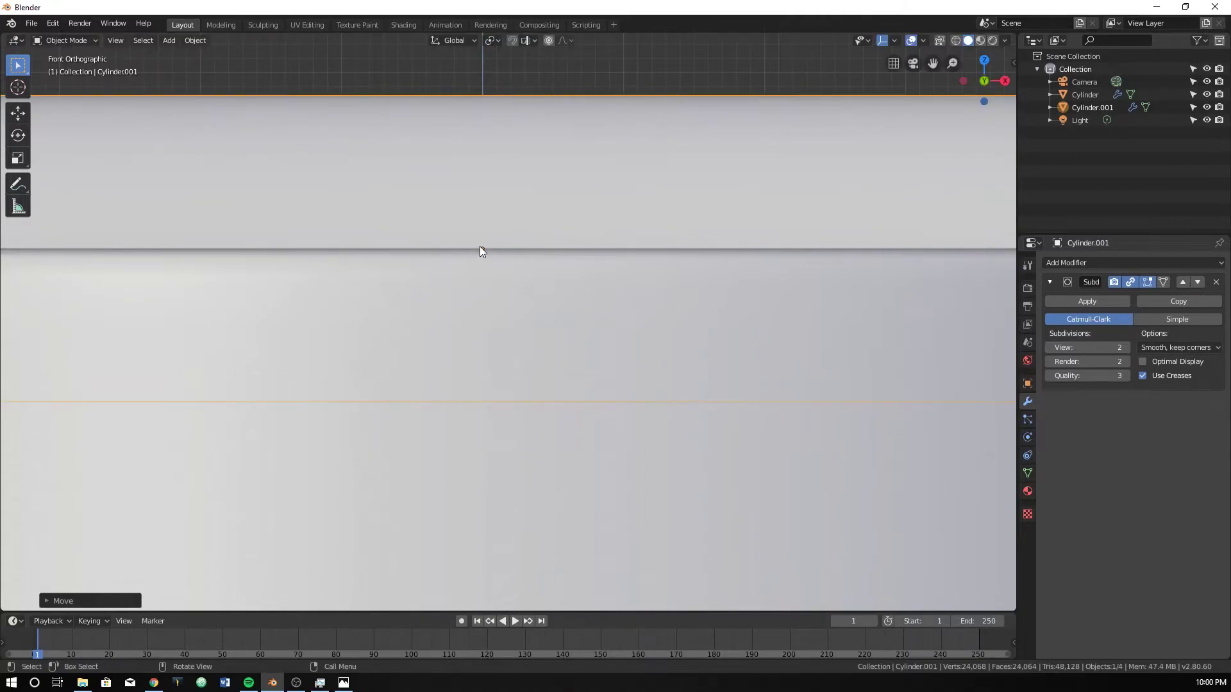
scroll(510, 250, down, 4)
scroll(667, 327, down, 4)
Adjust the cylinder along Z in side view to keep it centred on the rim, and scale it up slightly.
key(KP_3)
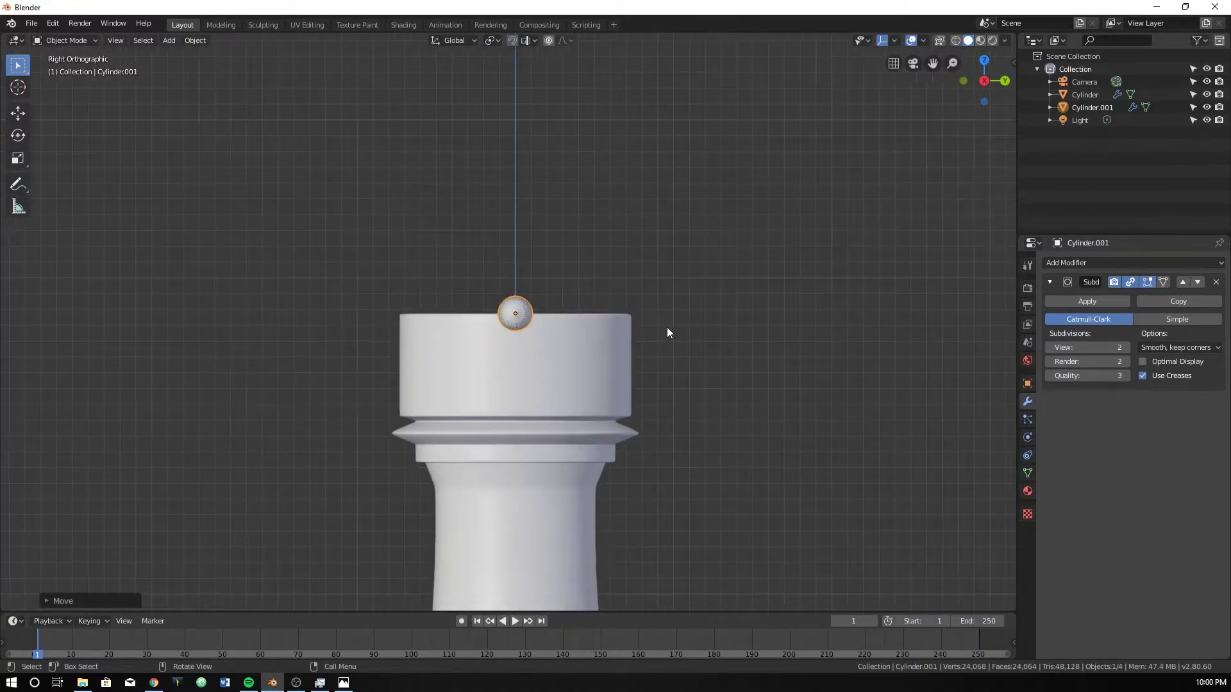
scroll(663, 327, up, 7)
key(g)
key(z)
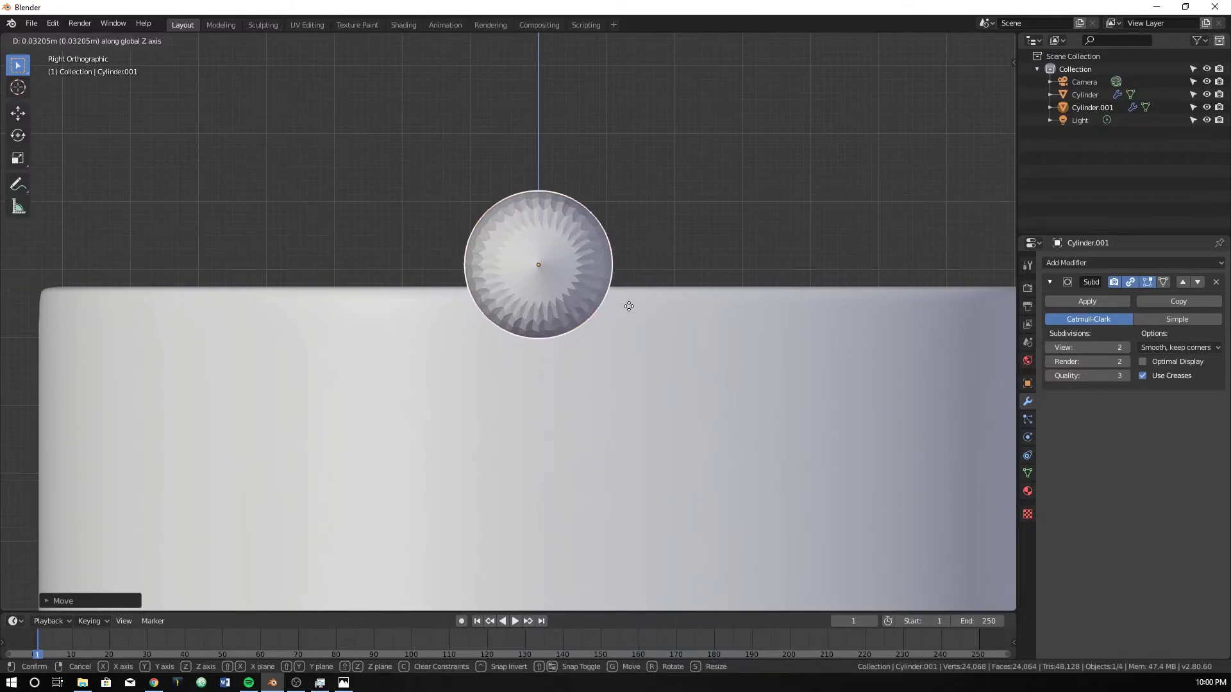
click(565, 324)
key(s)
click(641, 341)
scroll(622, 344, down, 4)
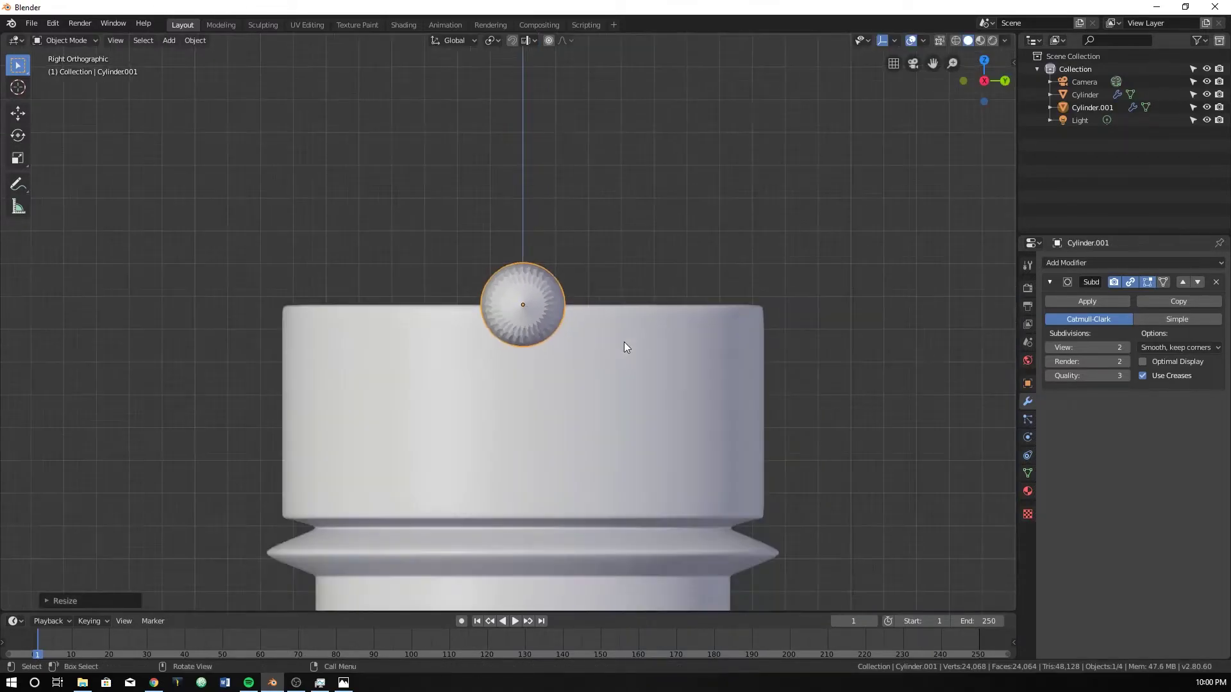
Set up a Difference Boolean modifier on the rook, with the crossing cylinder as the cutting object.
middle_drag(621, 344, 758, 368)
key(KP_1)
scroll(738, 364, down, 6)
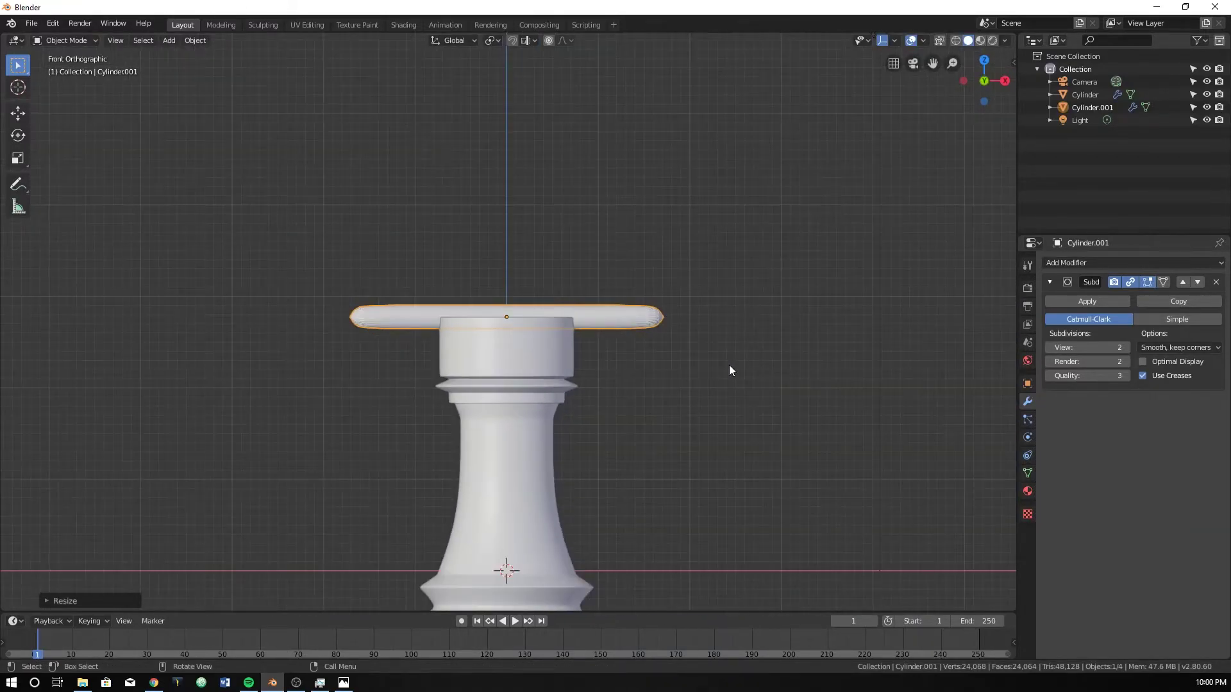
scroll(699, 356, up, 3)
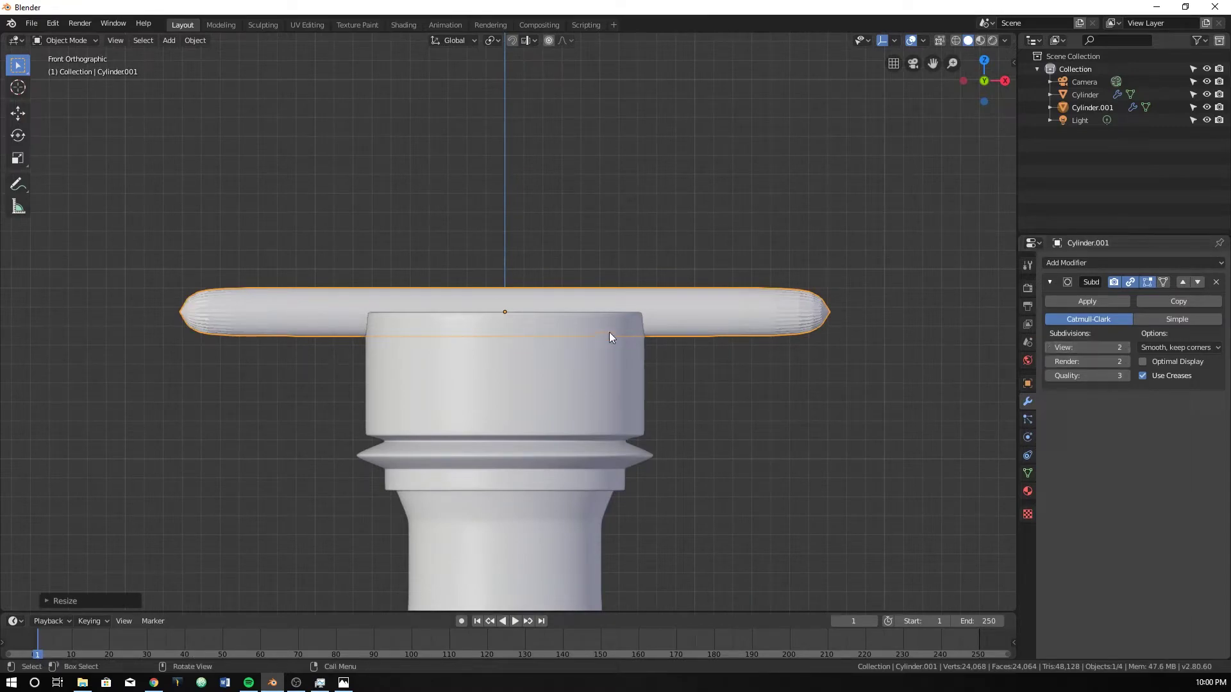
middle_drag(610, 330, 561, 335)
click(616, 427)
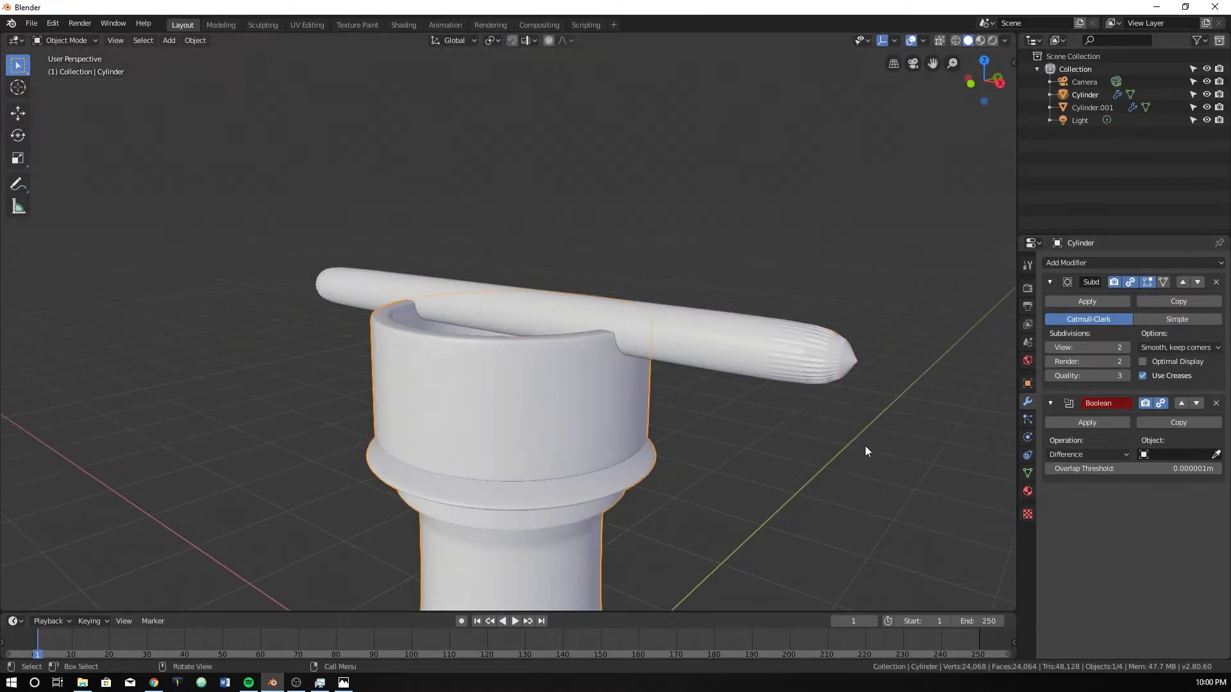
click(1216, 455)
click(760, 345)
Hide the cutter cylinder and inspect the two notches in the rook's rim up close.
click(754, 347)
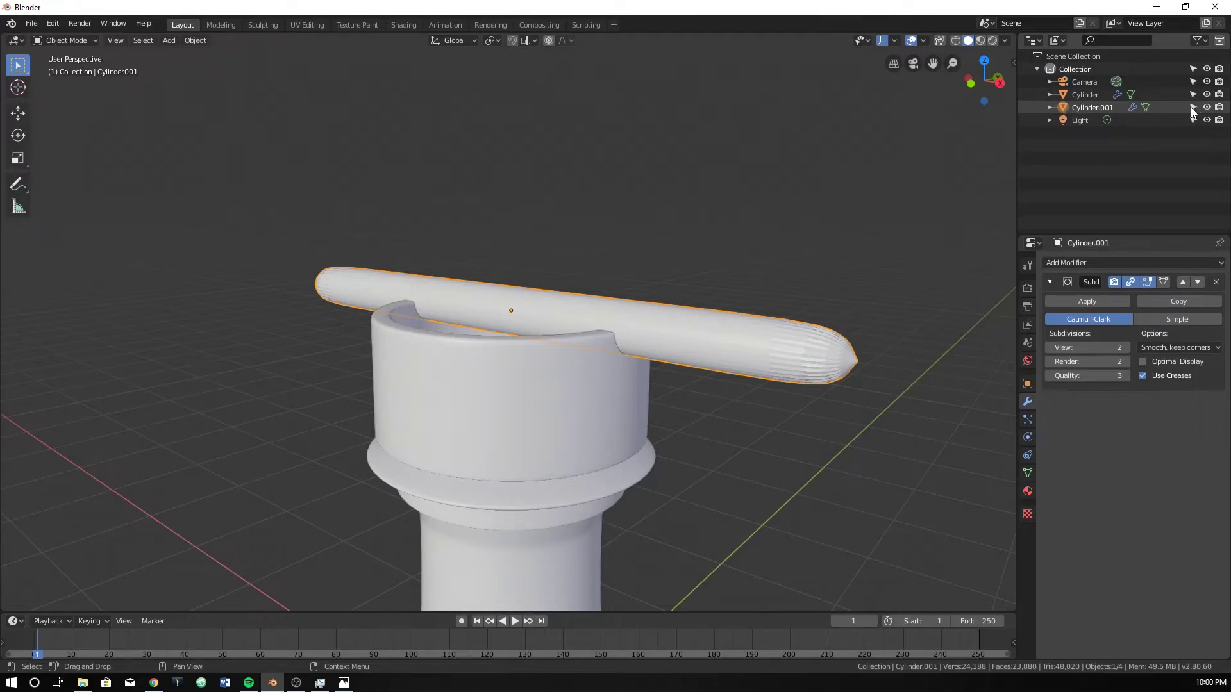
key(h)
drag(1194, 109, 1230, 111)
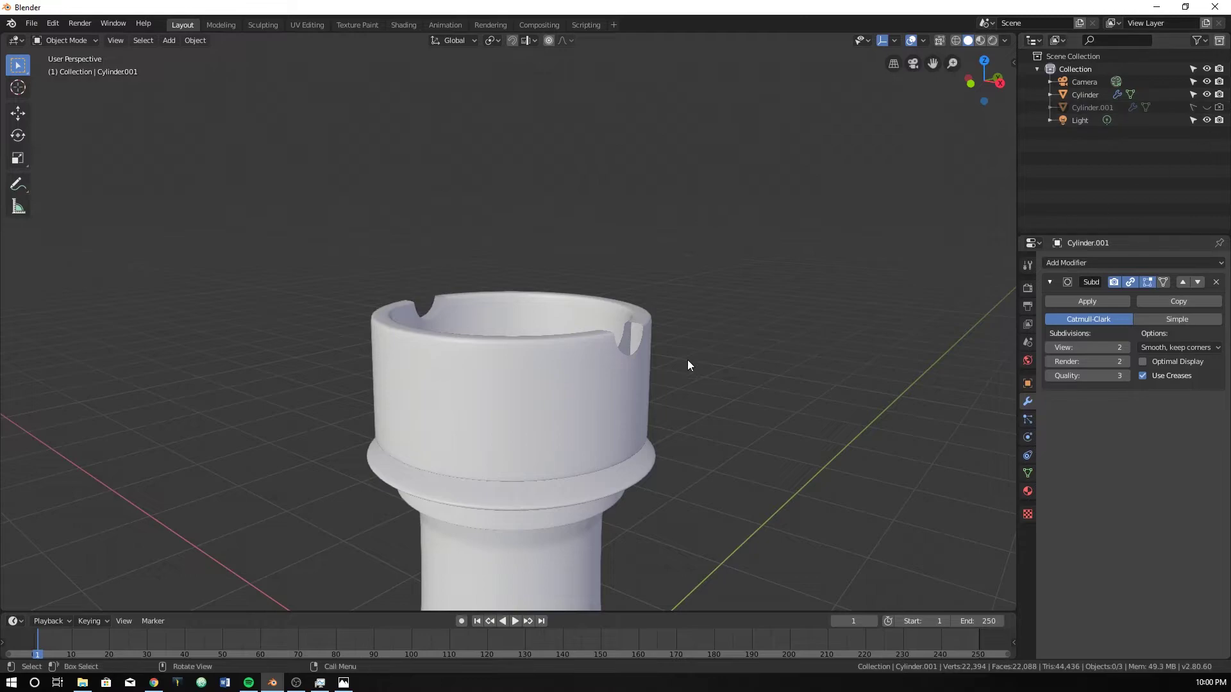
middle_drag(729, 338, 747, 398)
scroll(754, 311, up, 3)
scroll(759, 356, up, 3)
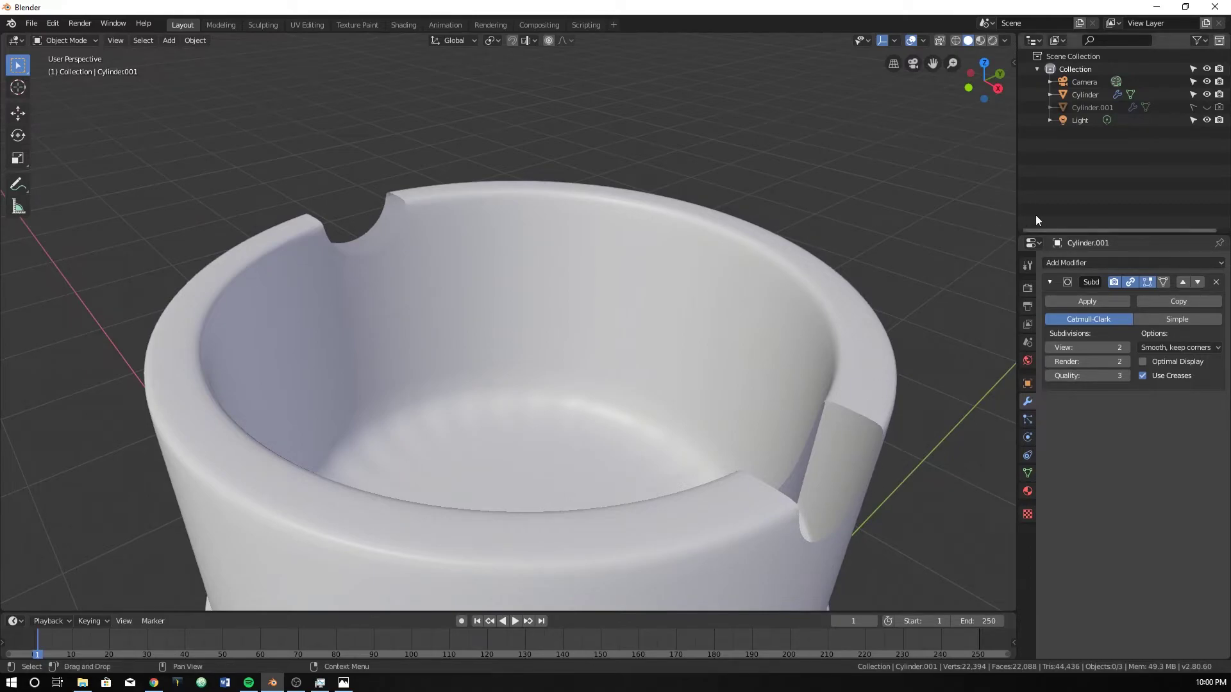
Unhide the cutter cylinder and examine its overlap with the rook's rim in wireframe shading.
click(1206, 107)
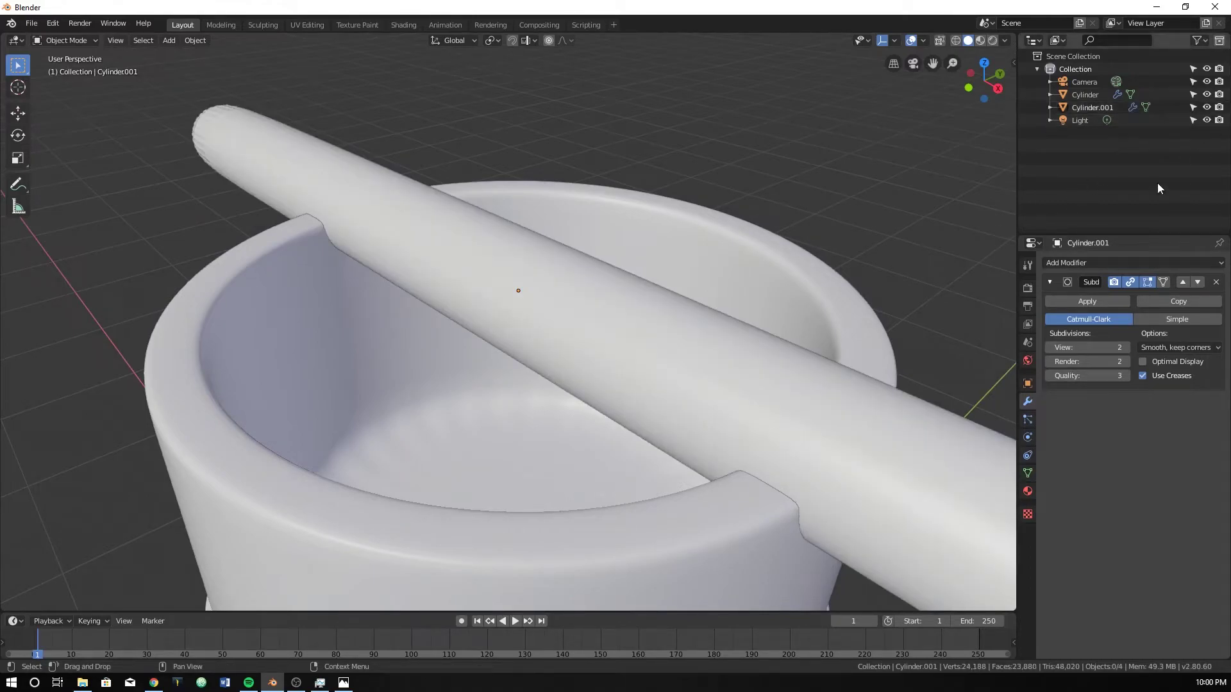
click(915, 466)
key(z)
click(800, 283)
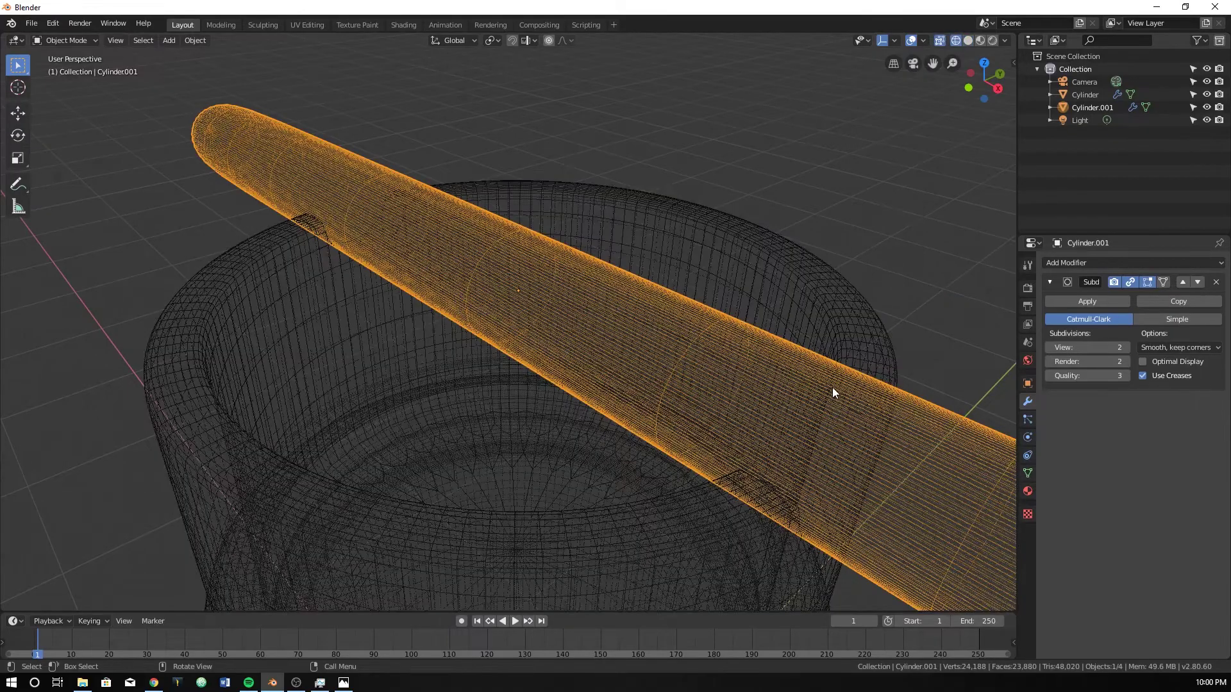
mouse_move(832, 390)
middle_down()
mouse_move(699, 272)
mouse_move(649, 255)
mouse_move(651, 237)
mouse_move(703, 295)
mouse_move(711, 272)
mouse_move(684, 256)
middle_up()
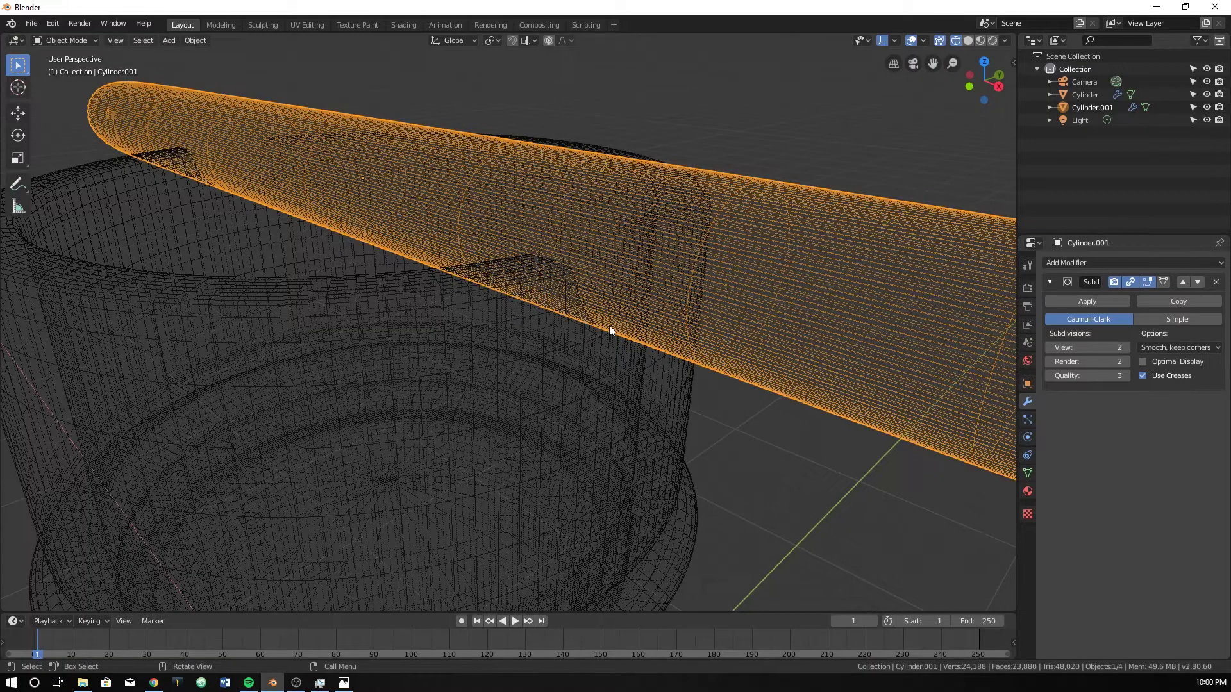
key(g)
click(575, 347)
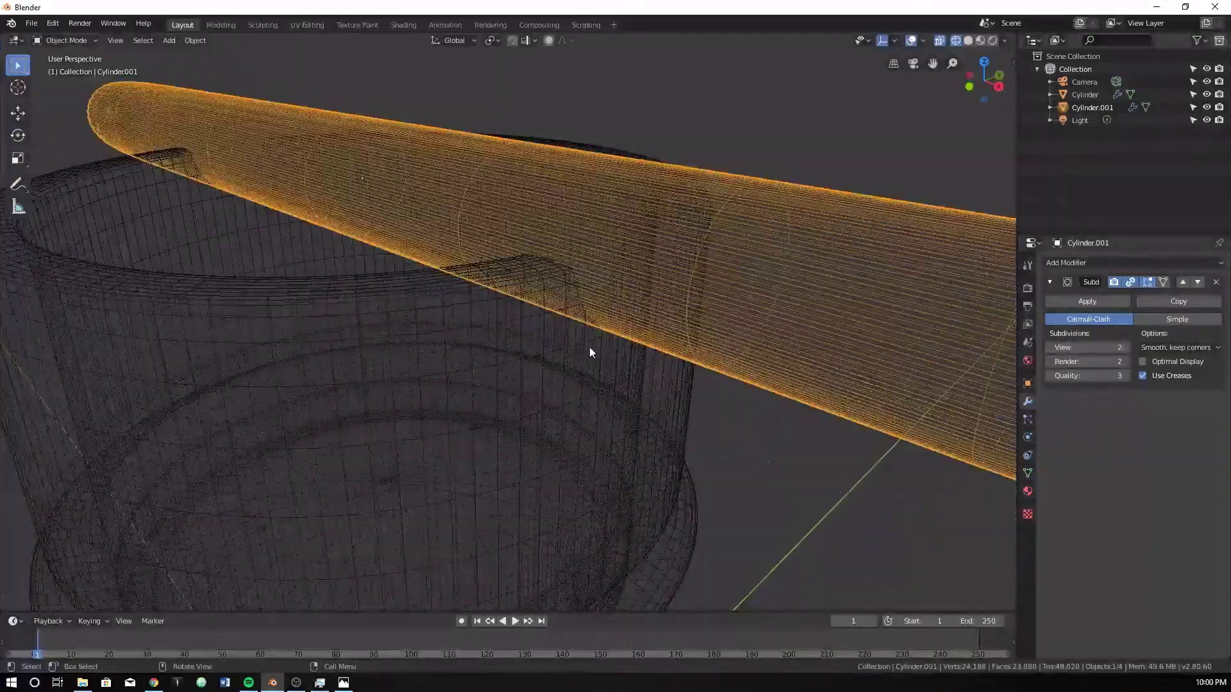
scroll(629, 340, up, 5)
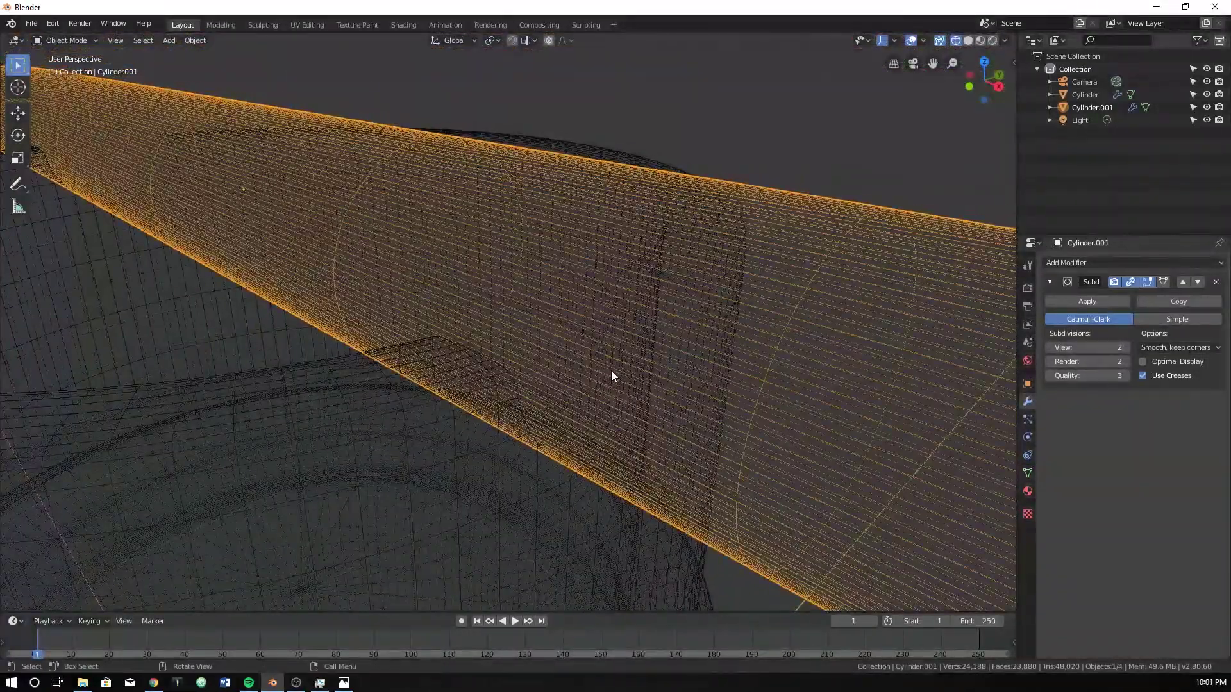
scroll(641, 365, down, 4)
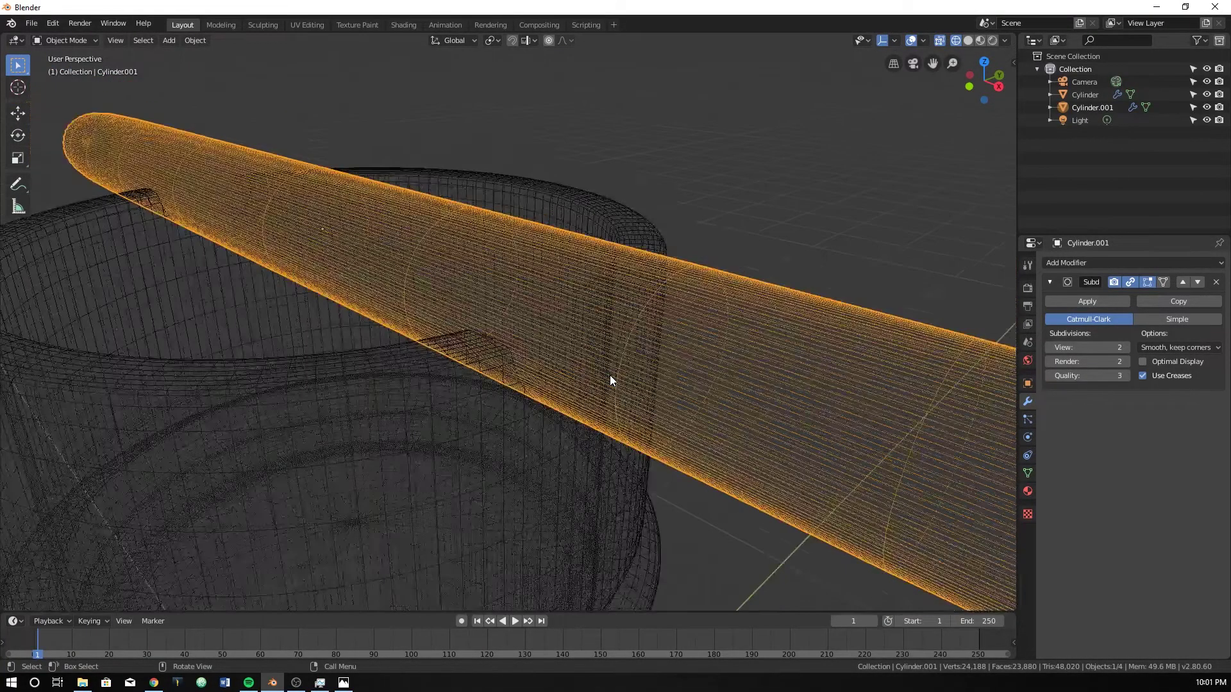
scroll(588, 425, down, 3)
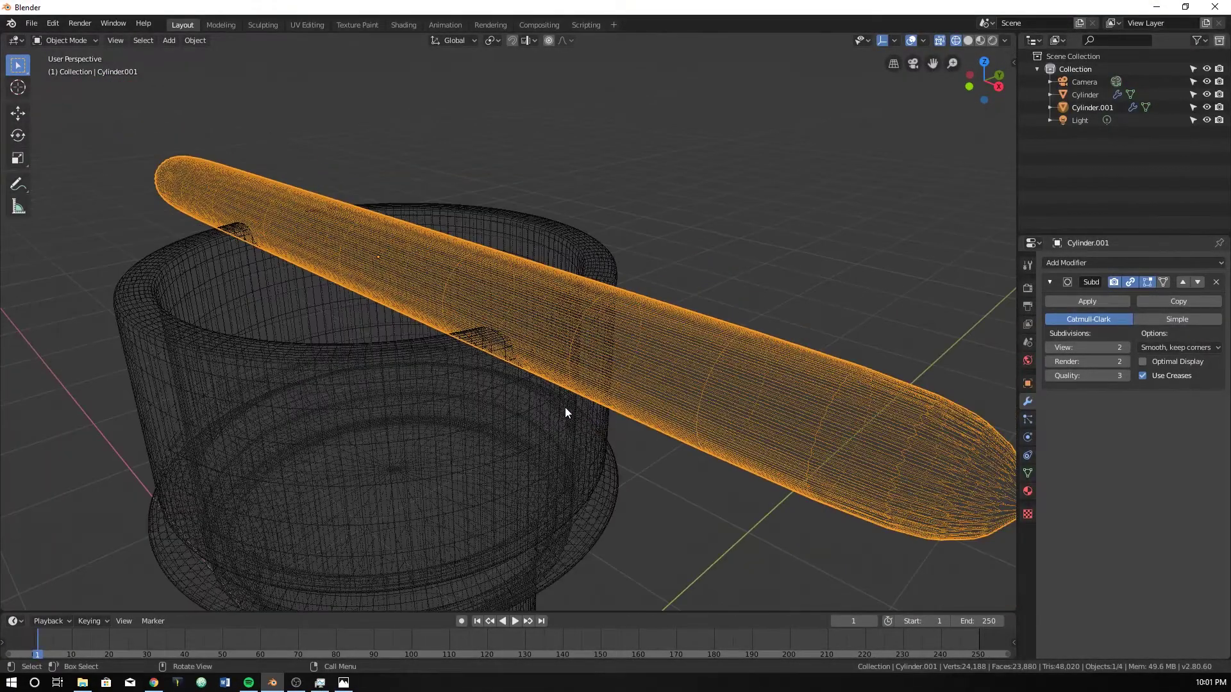
Switch back to solid shading and examine the rook's mesh around the cylinder intersection in Edit Mode.
key(Tab)
key(Tab)
click(493, 406)
key(Tab)
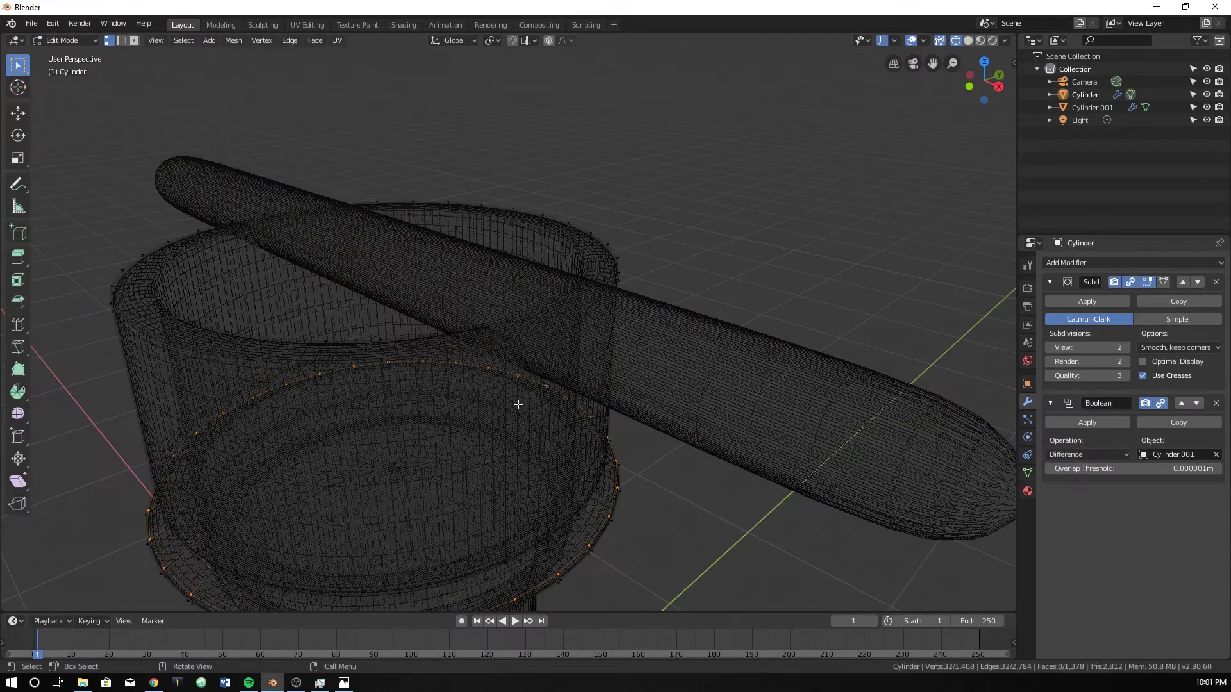
key(z)
click(561, 409)
scroll(525, 369, up, 5)
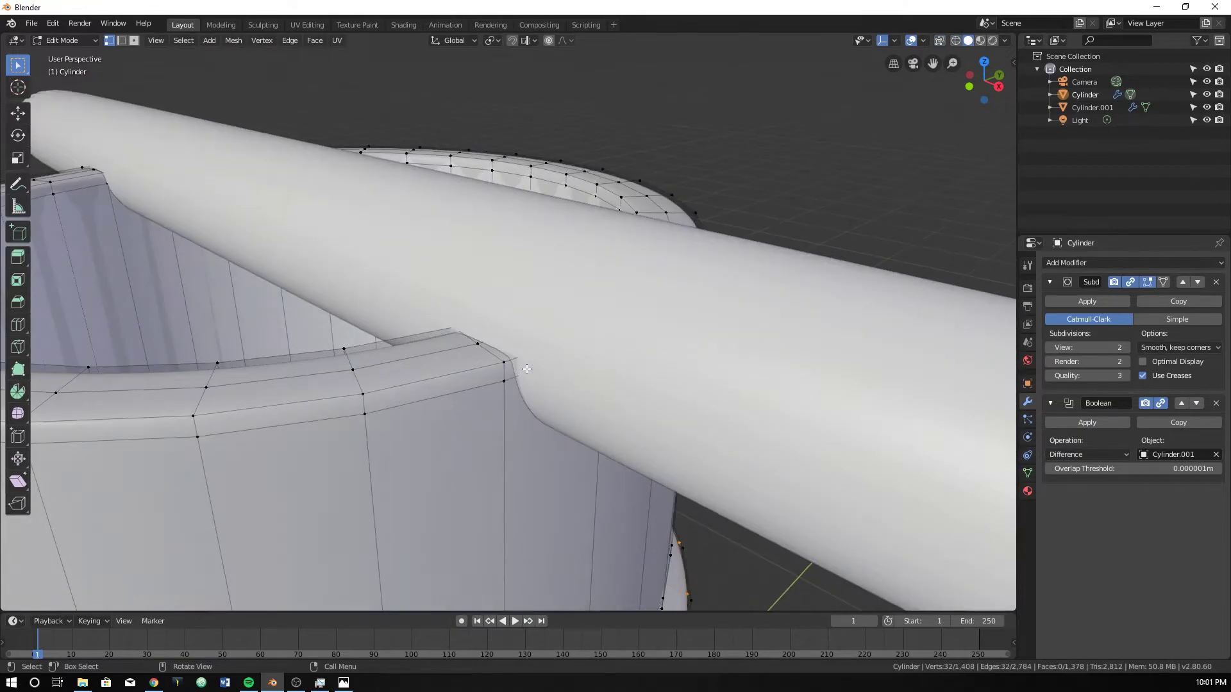
middle_drag(525, 369, 457, 346)
key(Tab)
key(Tab)
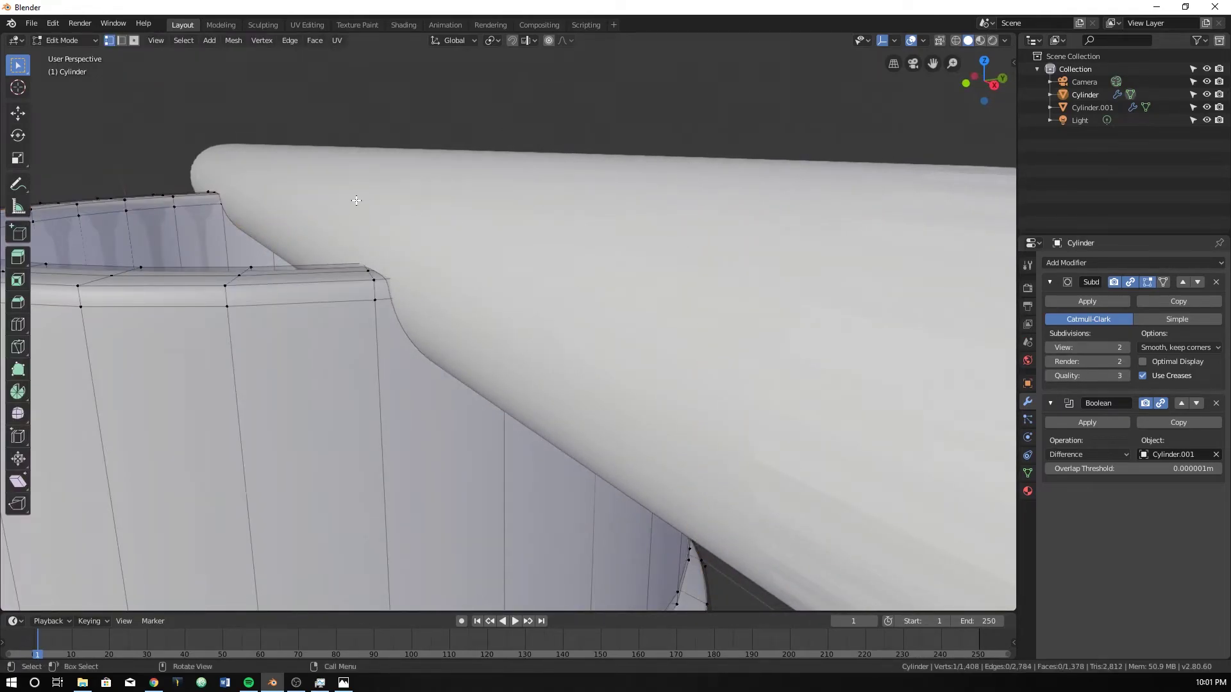
key(Tab)
Nudge the cutter cylinder slightly along Y and Z to shift its intersection with the rook's rim.
click(348, 201)
key(g)
key(y)
click(352, 205)
mouse_move(346, 203)
middle_down()
mouse_move(357, 217)
mouse_move(360, 192)
middle_up()
key(g)
right_click(361, 194)
key(g)
click(361, 196)
key(z)
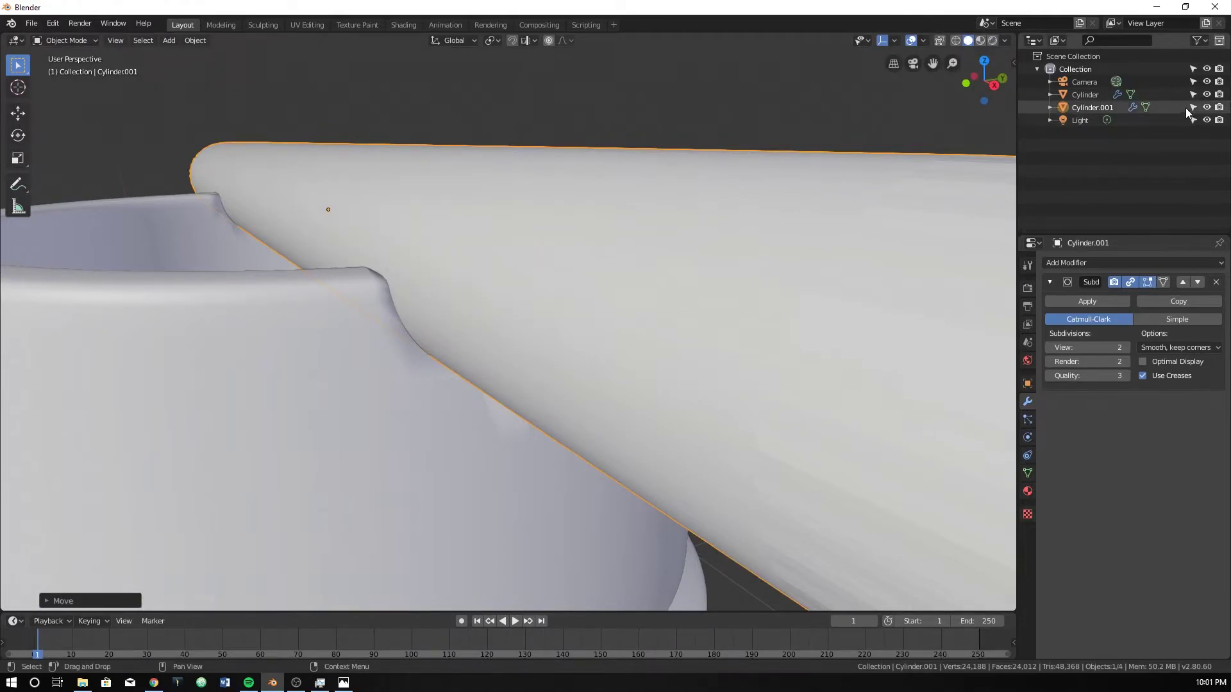
Hide the cutter cylinder again and check the shading around the notches in the rook's head.
click(1206, 107)
middle_drag(716, 266, 582, 358)
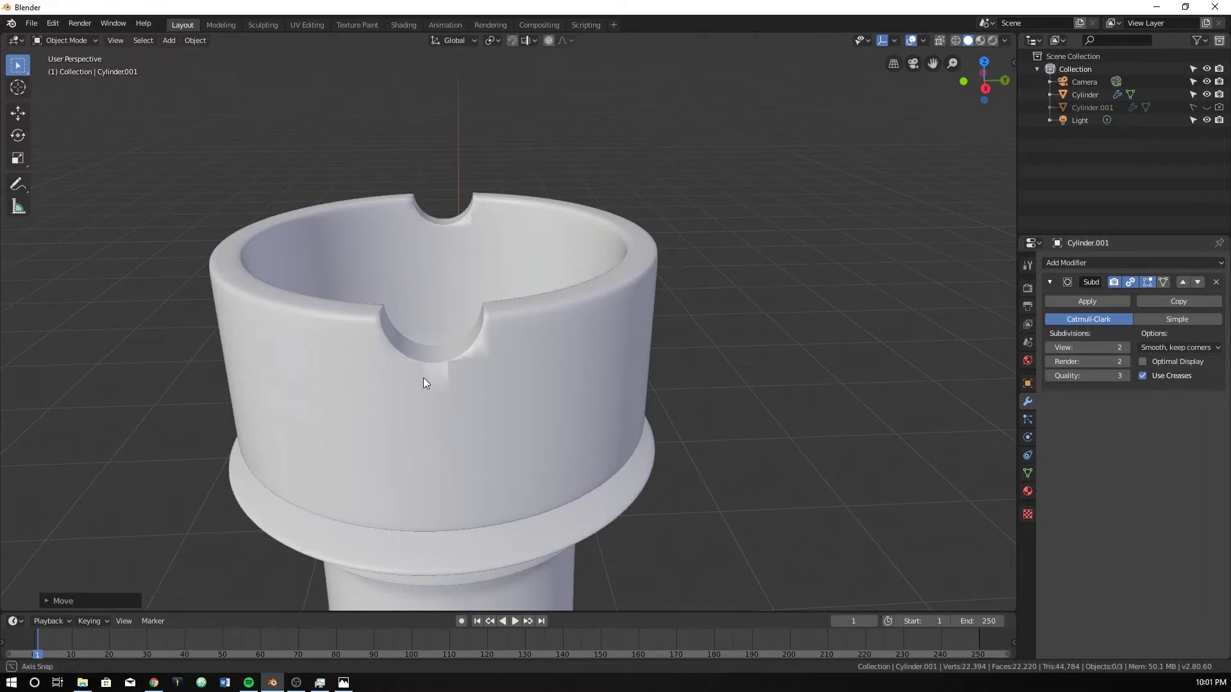
middle_drag(423, 378, 450, 378)
scroll(450, 377, up, 3)
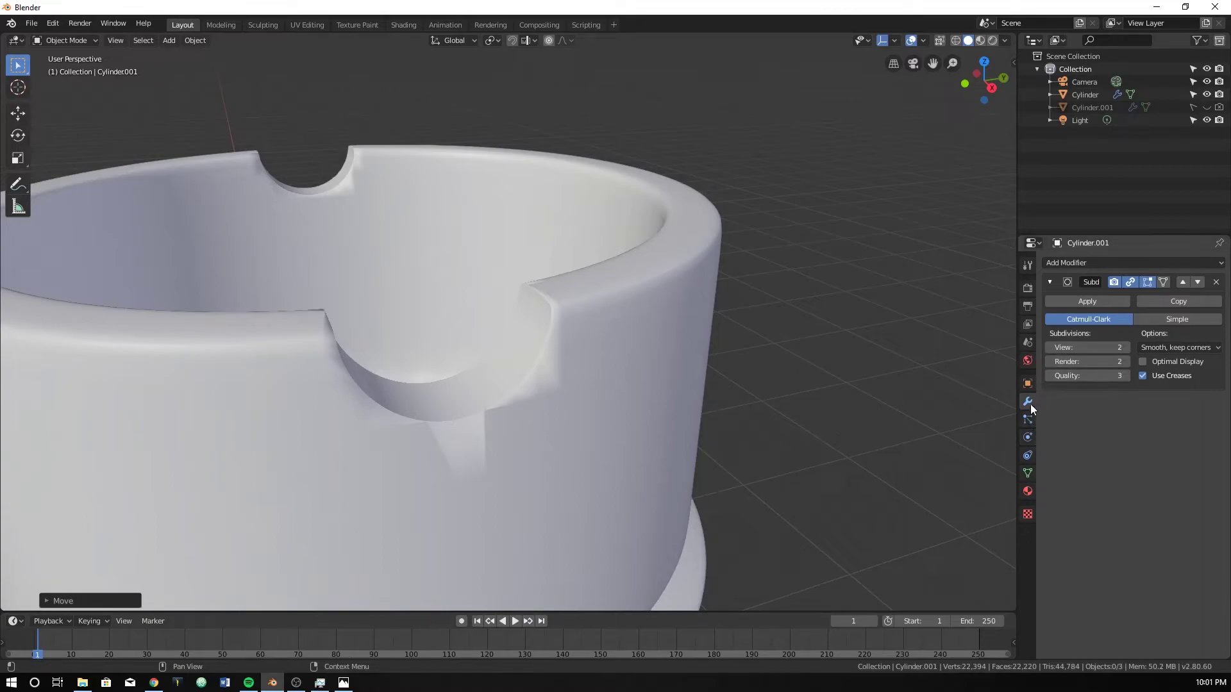
click(1103, 262)
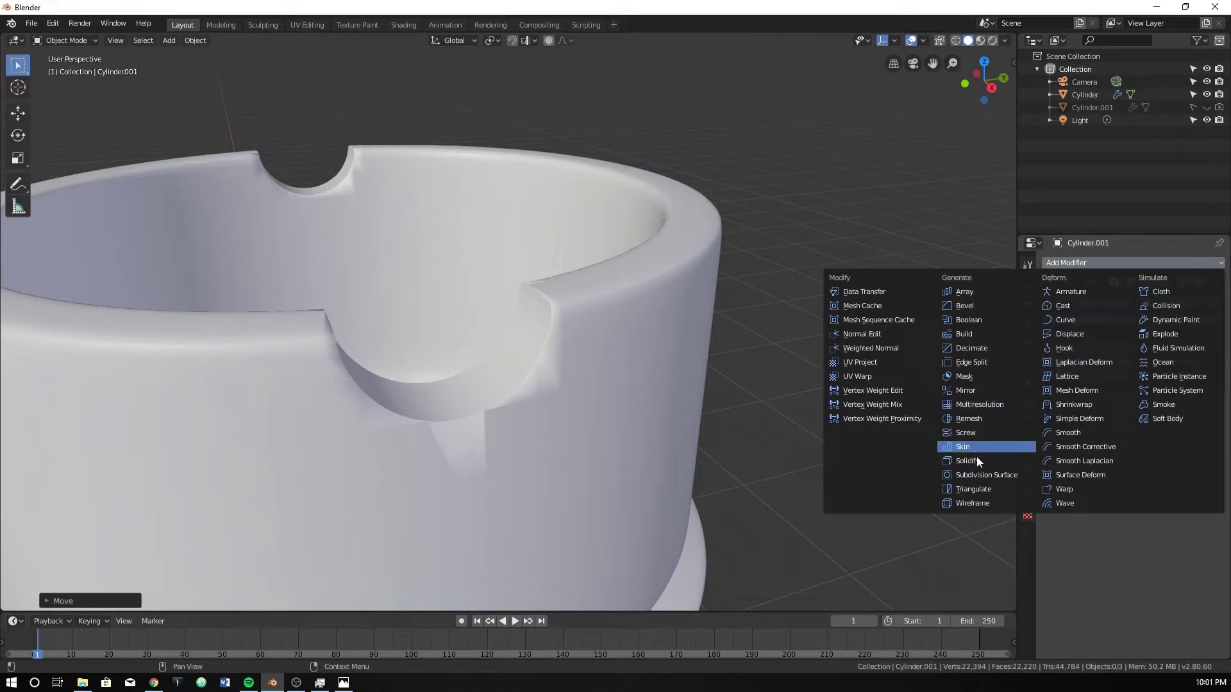
click(979, 361)
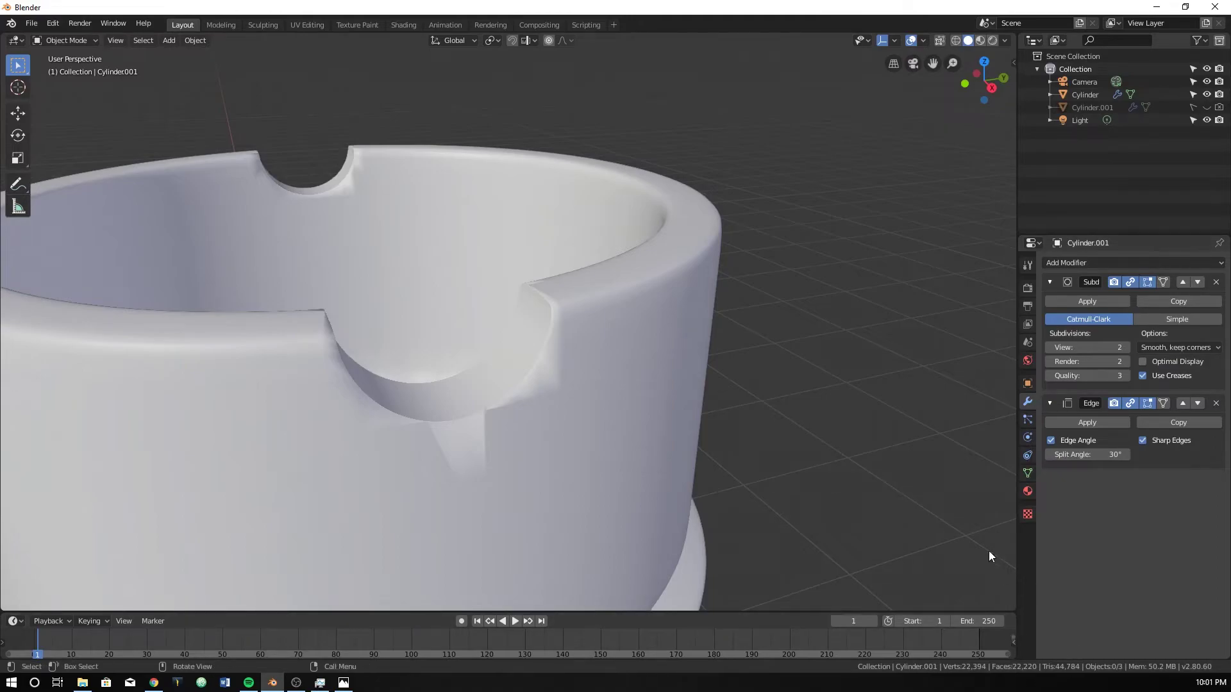
scroll(467, 488, down, 5)
scroll(466, 491, down, 3)
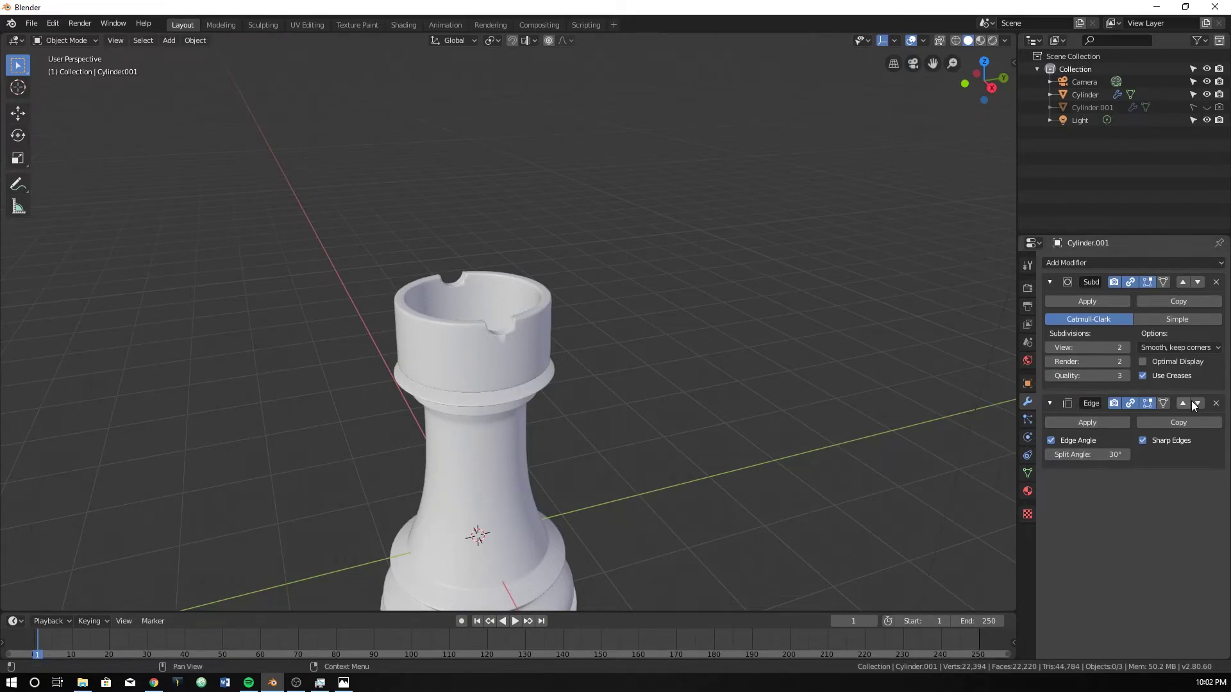
click(1217, 403)
Add an Edge Split modifier to the rook below the Boolean and inspect the notch shading.
click(521, 375)
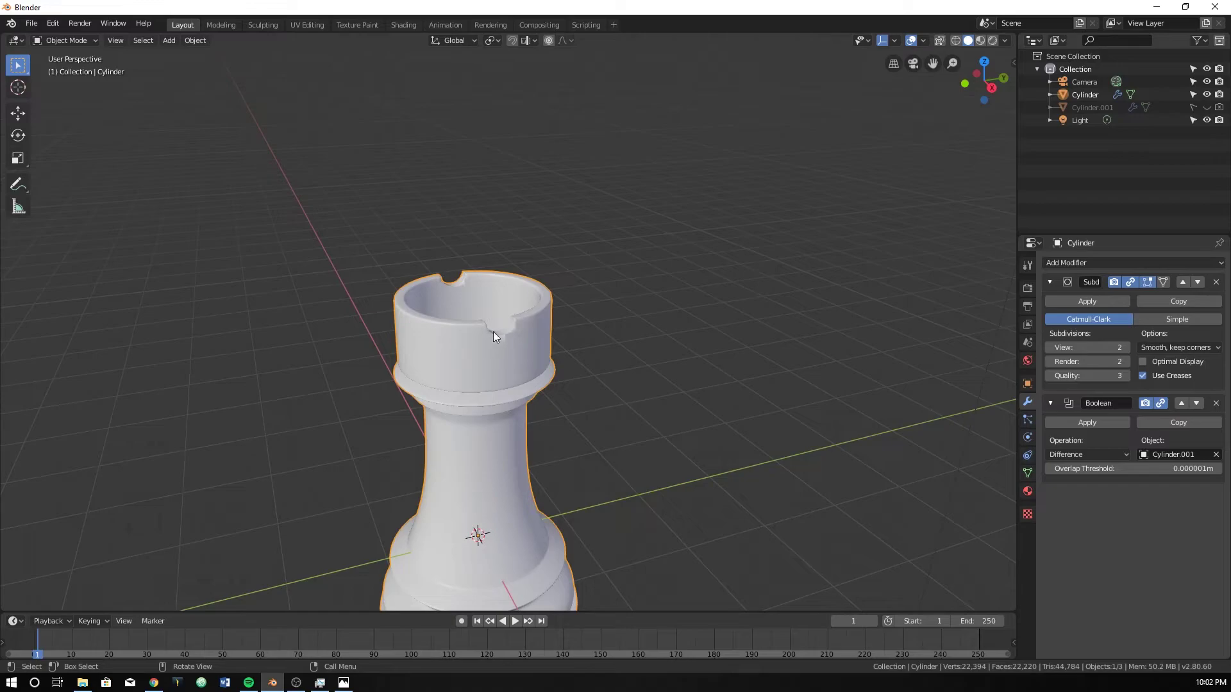
click(1156, 263)
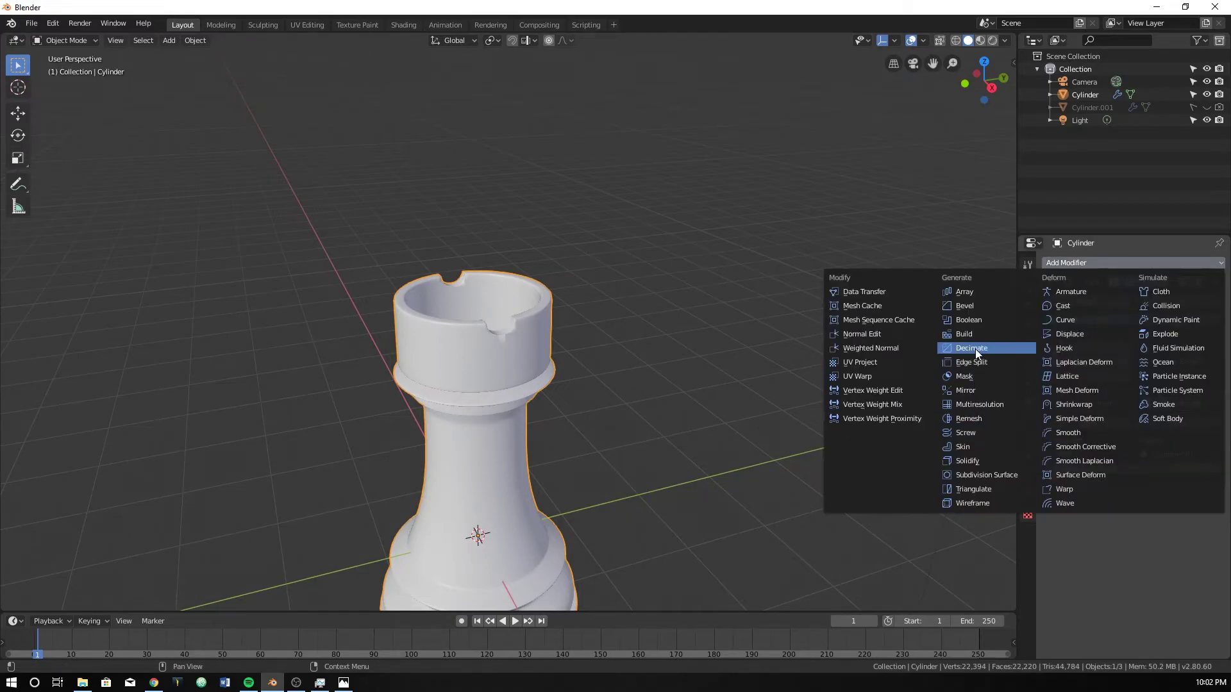
click(973, 359)
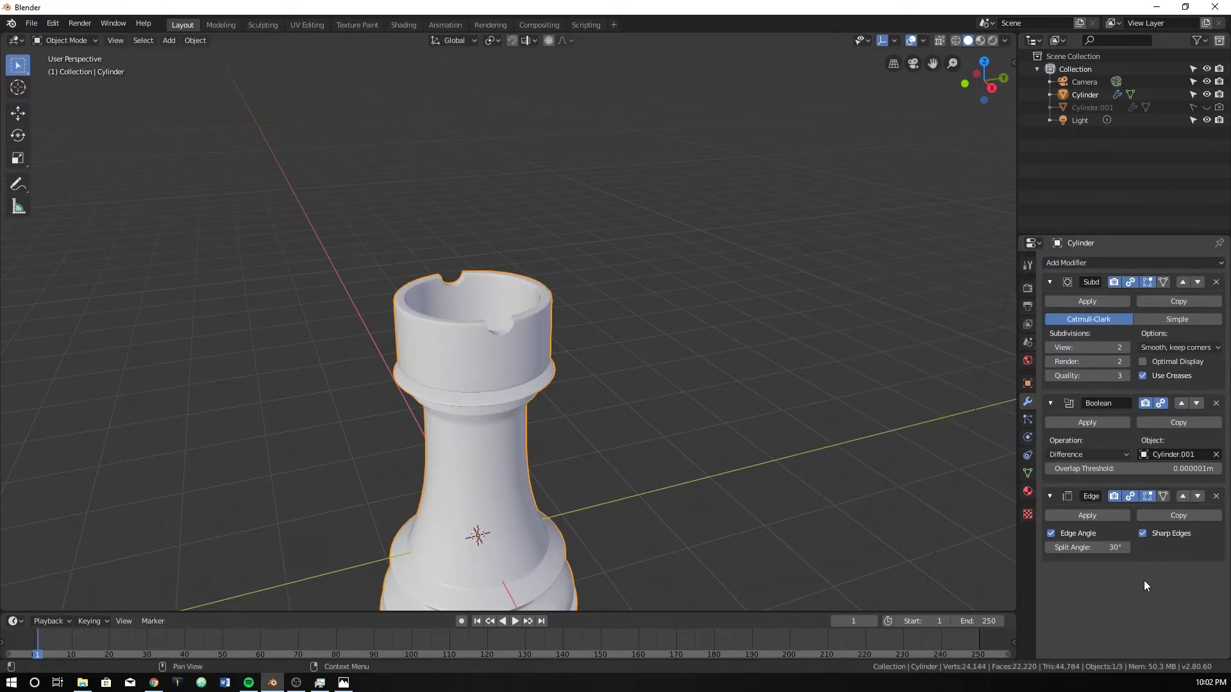
scroll(606, 324, up, 6)
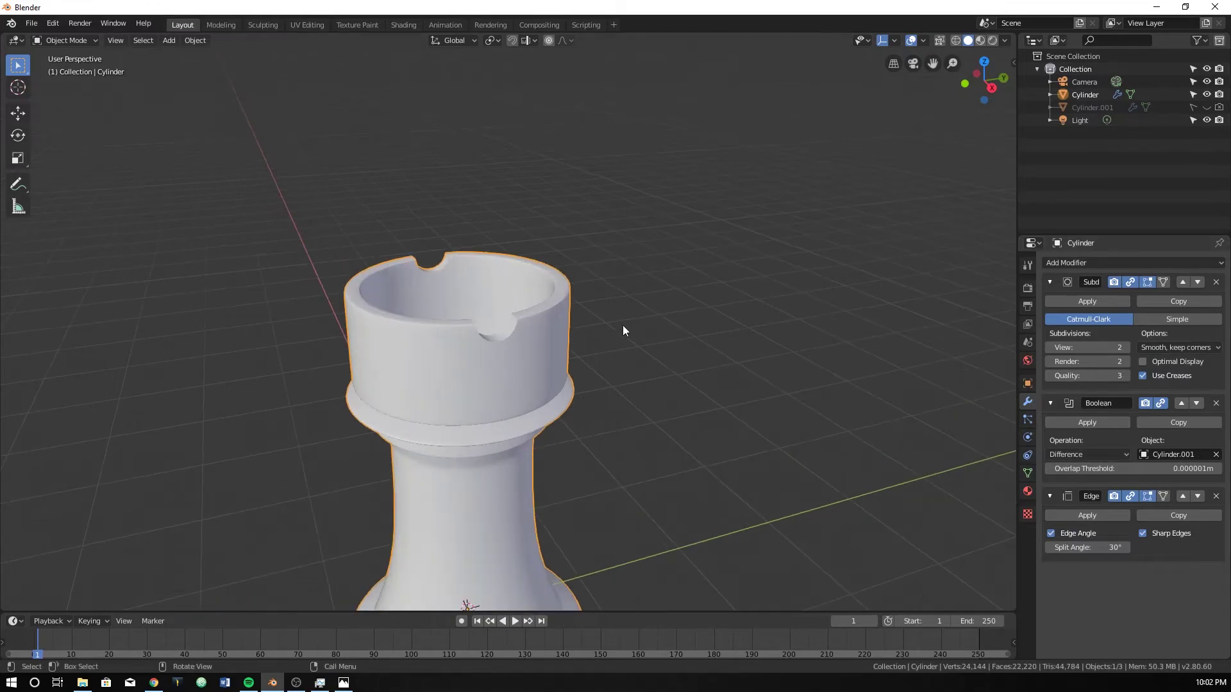
scroll(436, 404, up, 2)
scroll(431, 426, down, 1)
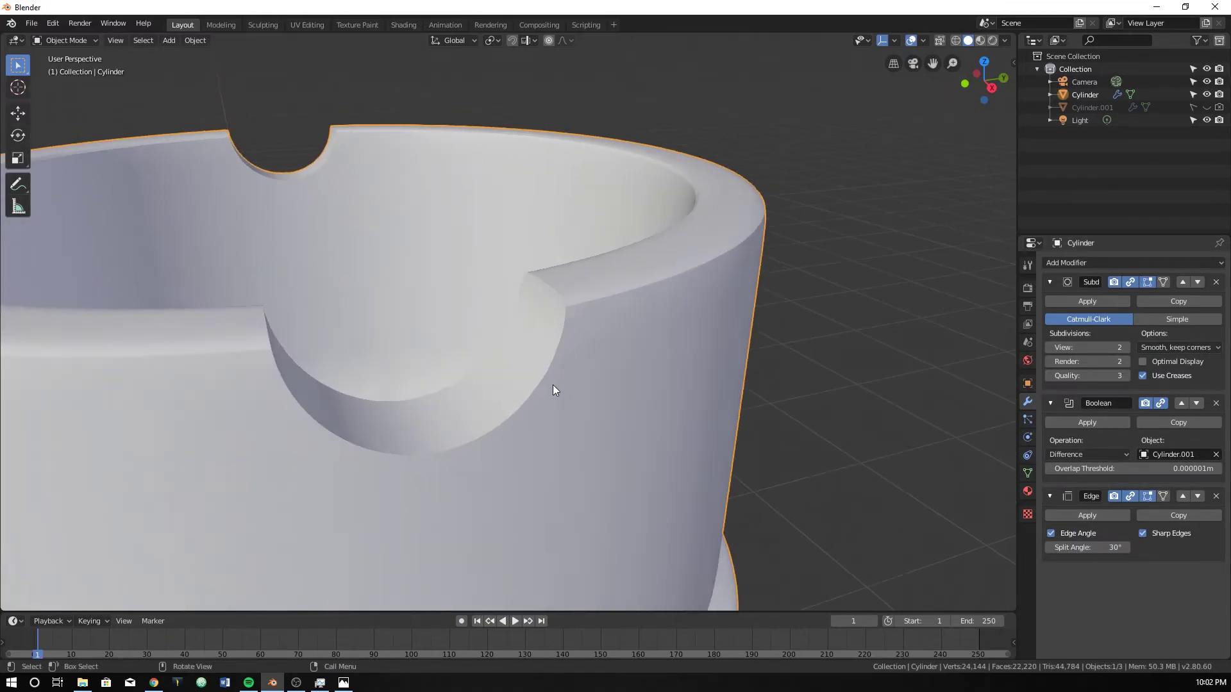
scroll(539, 404, up, 3)
scroll(553, 396, down, 1)
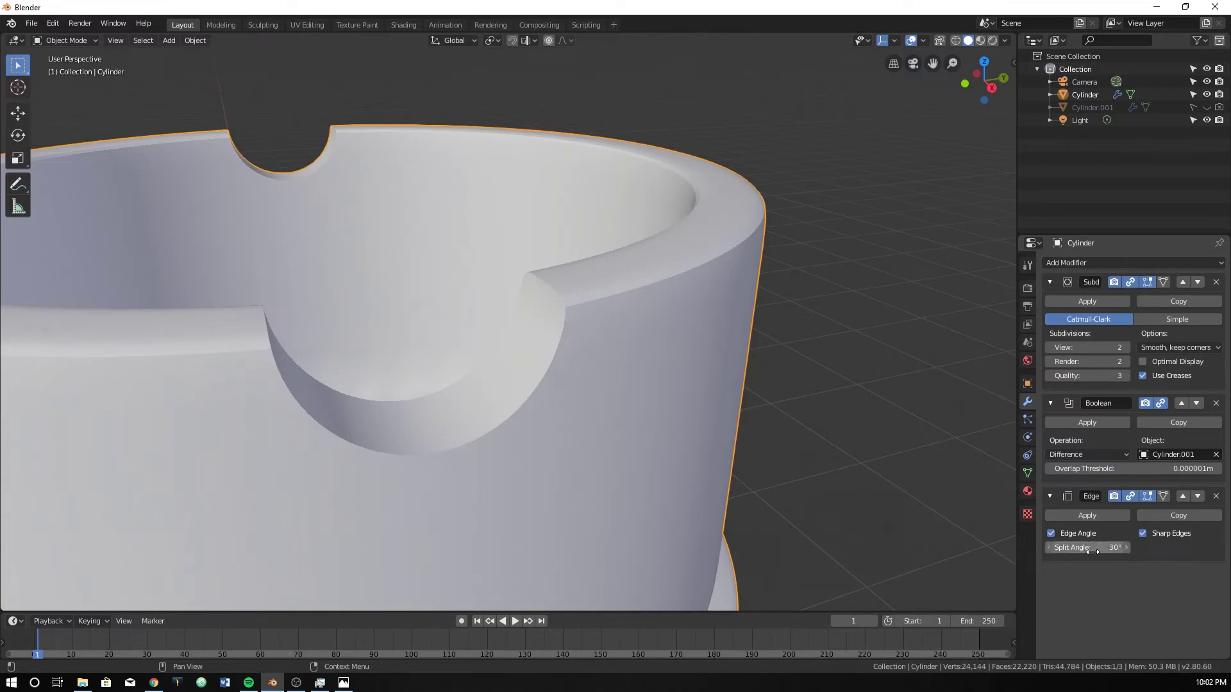
Try a split angle of 180° on the rook's Edge Split modifier and examine the notch edges.
drag(1103, 548, 1193, 547)
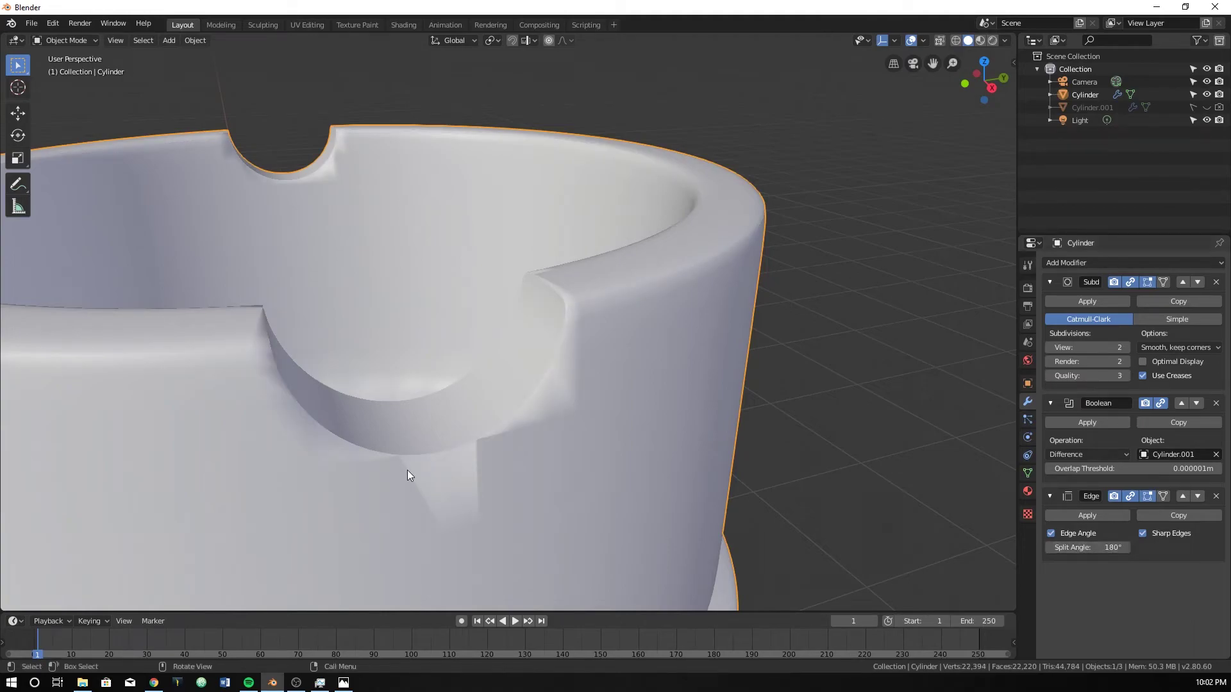
scroll(401, 468, down, 10)
scroll(491, 462, up, 10)
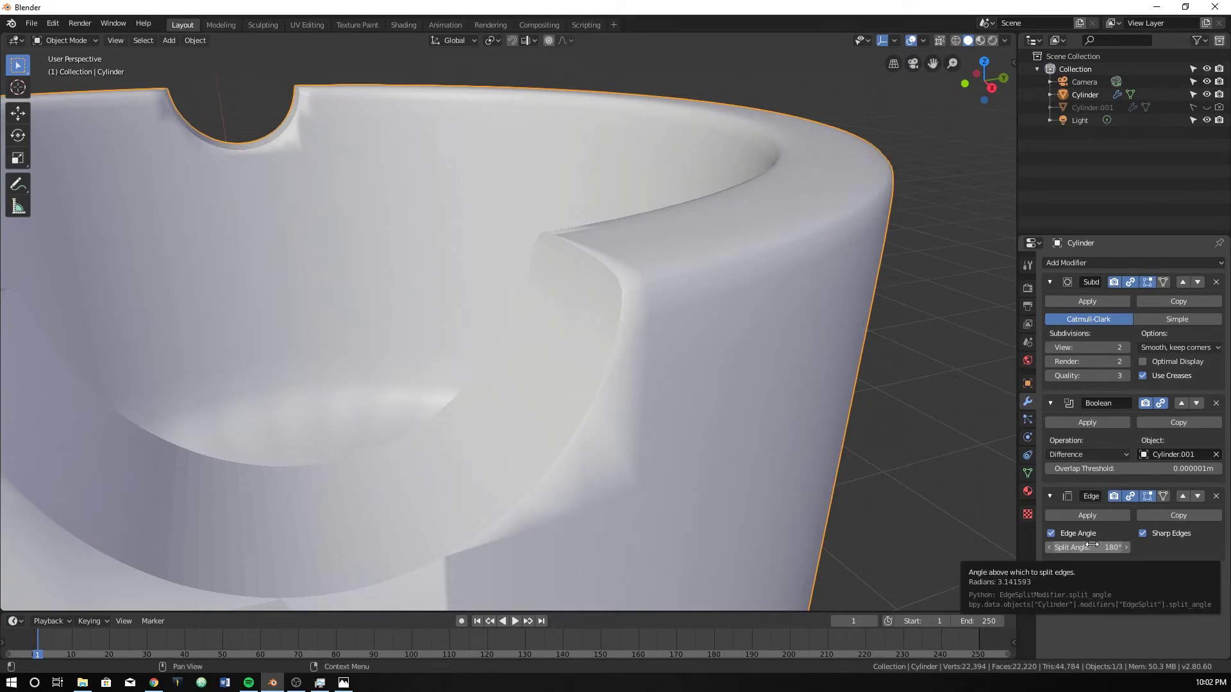
Lower the rook's Edge Split angle to 65°.
drag(1092, 545, 1086, 546)
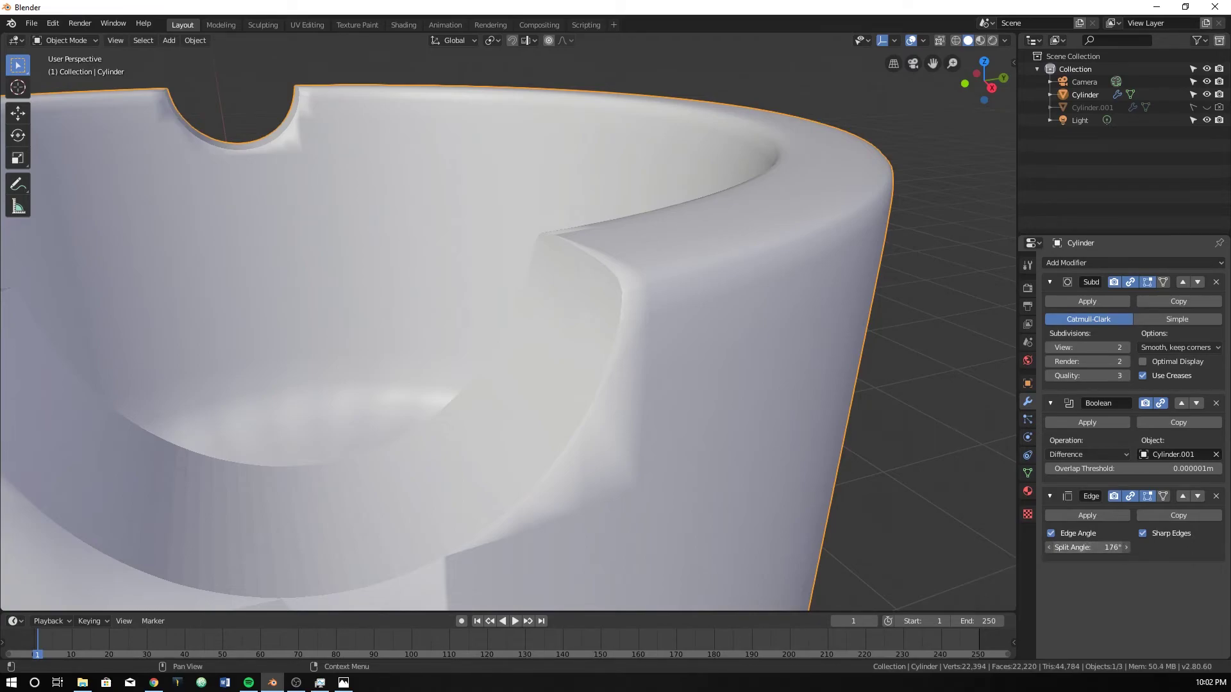
drag(1085, 545, 1084, 545)
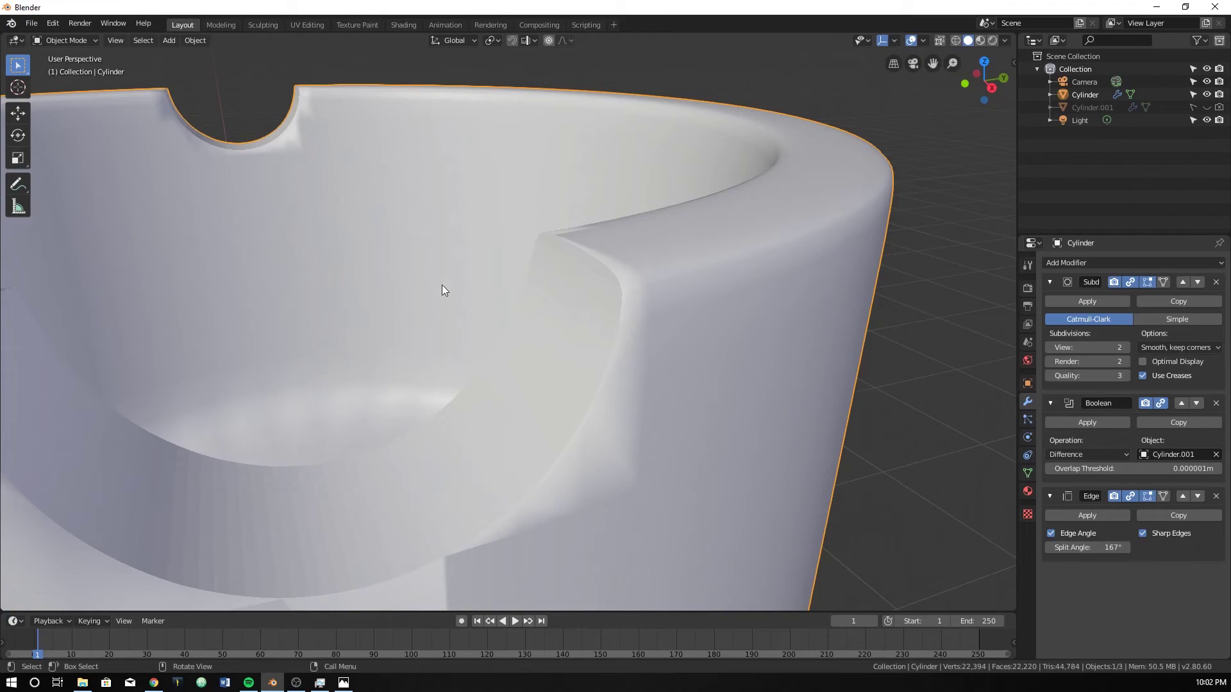
drag(1085, 545, 1088, 546)
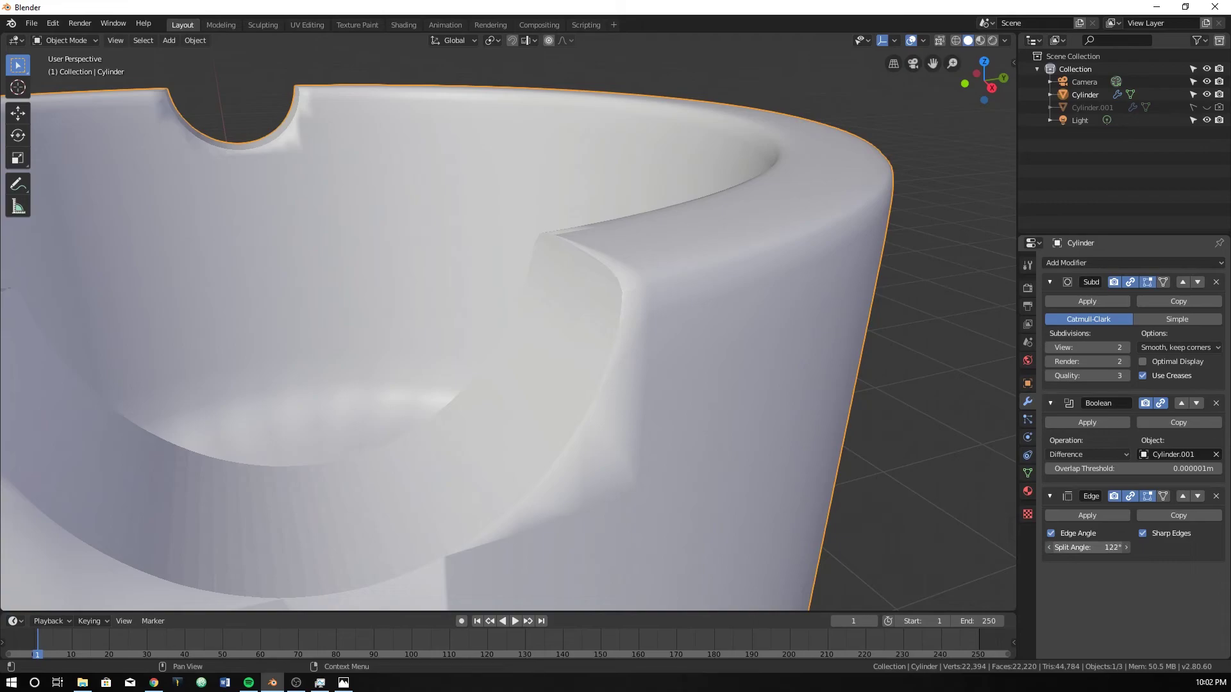
drag(1088, 546, 1063, 548)
Examine the notched head up close and the whole rook from several angles.
scroll(686, 526, down, 4)
middle_drag(486, 432, 436, 404)
scroll(501, 443, up, 4)
scroll(595, 432, down, 4)
scroll(436, 404, down, 4)
scroll(431, 404, up, 3)
scroll(432, 406, down, 3)
scroll(433, 405, up, 3)
mouse_move(463, 392)
middle_down()
mouse_move(484, 382)
mouse_move(447, 398)
middle_up()
key(alt+Tab)
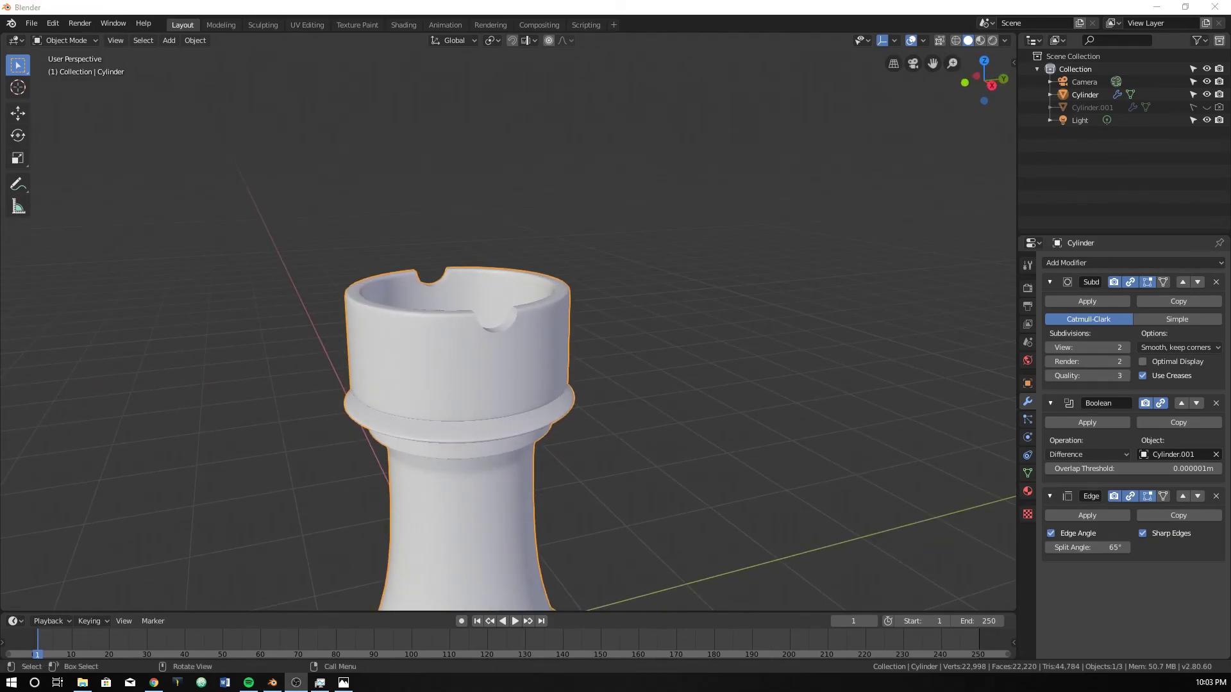
scroll(359, 314, down, 3)
middle_drag(373, 322, 382, 228)
key(KP_1)
middle_drag(644, 197, 537, 252)
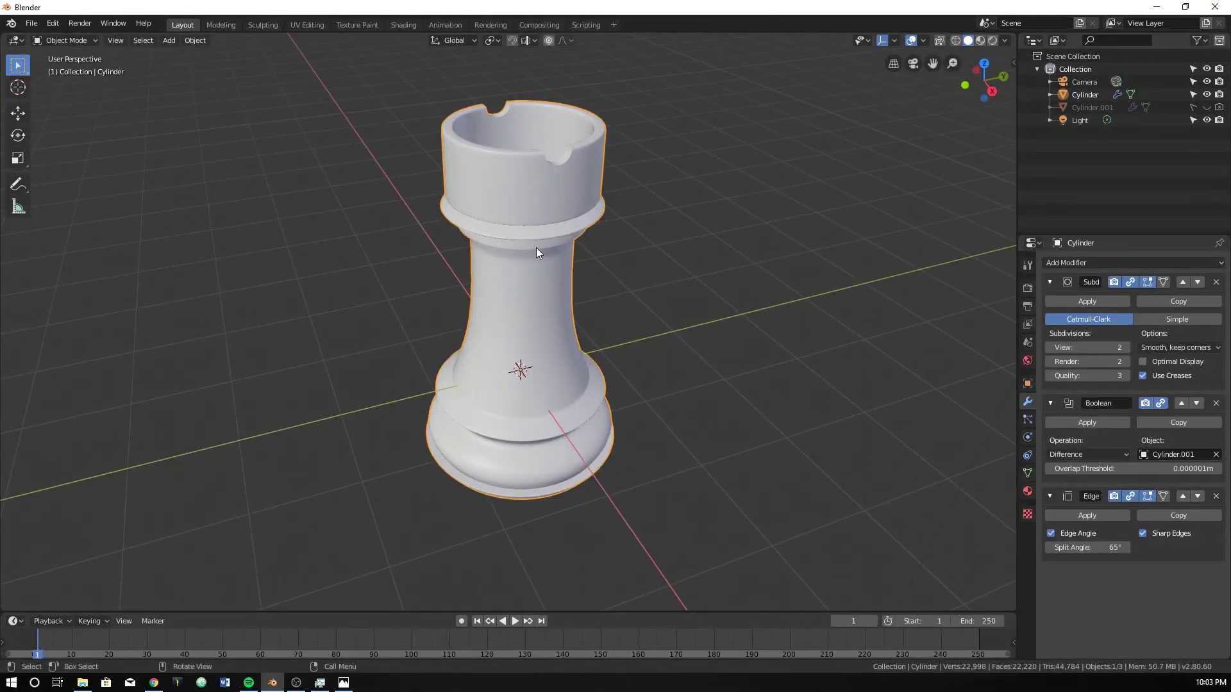